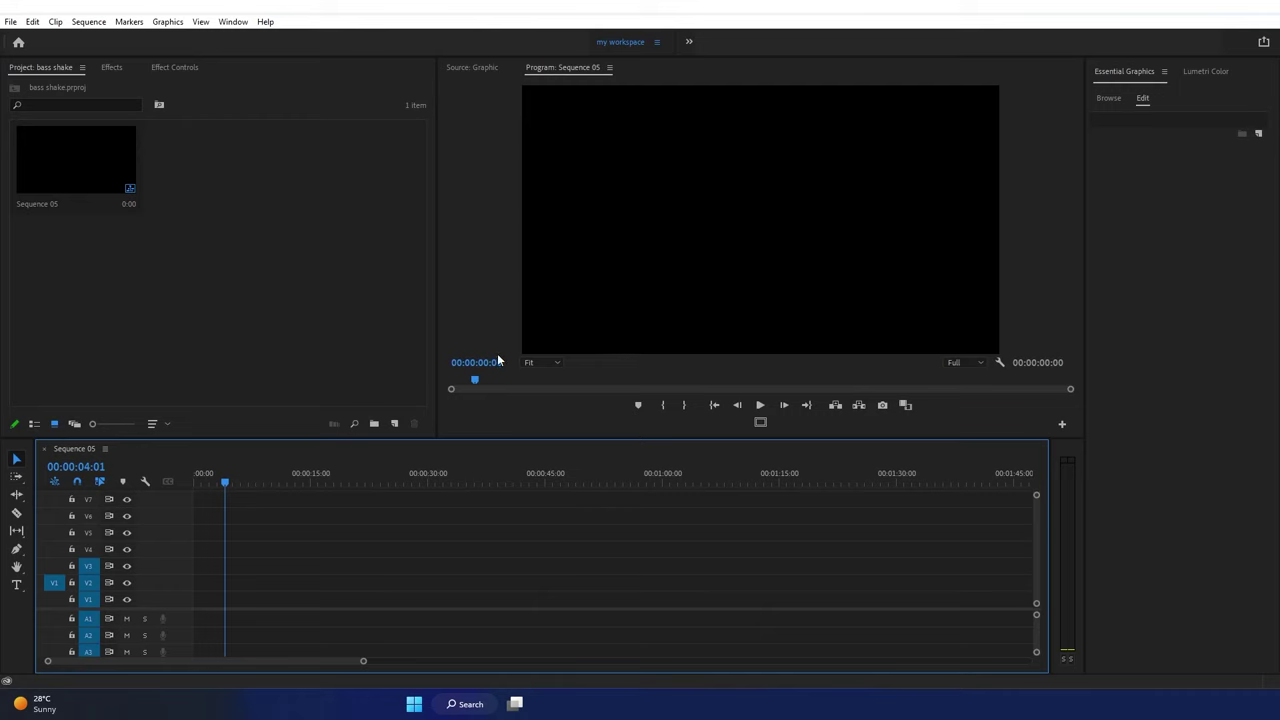
Step: Create a 1920×1080 Black Video item and place it on V3 at the start of Sequence 05
left_click(394, 425)
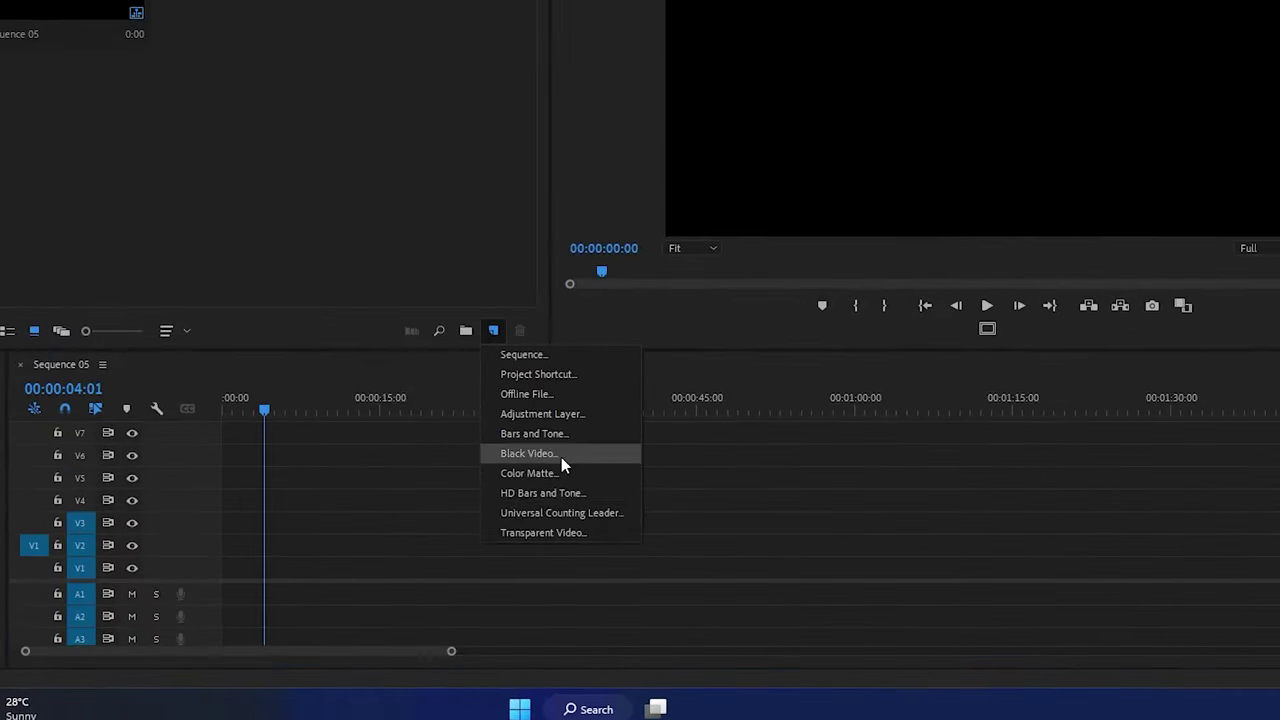
left_click(561, 457)
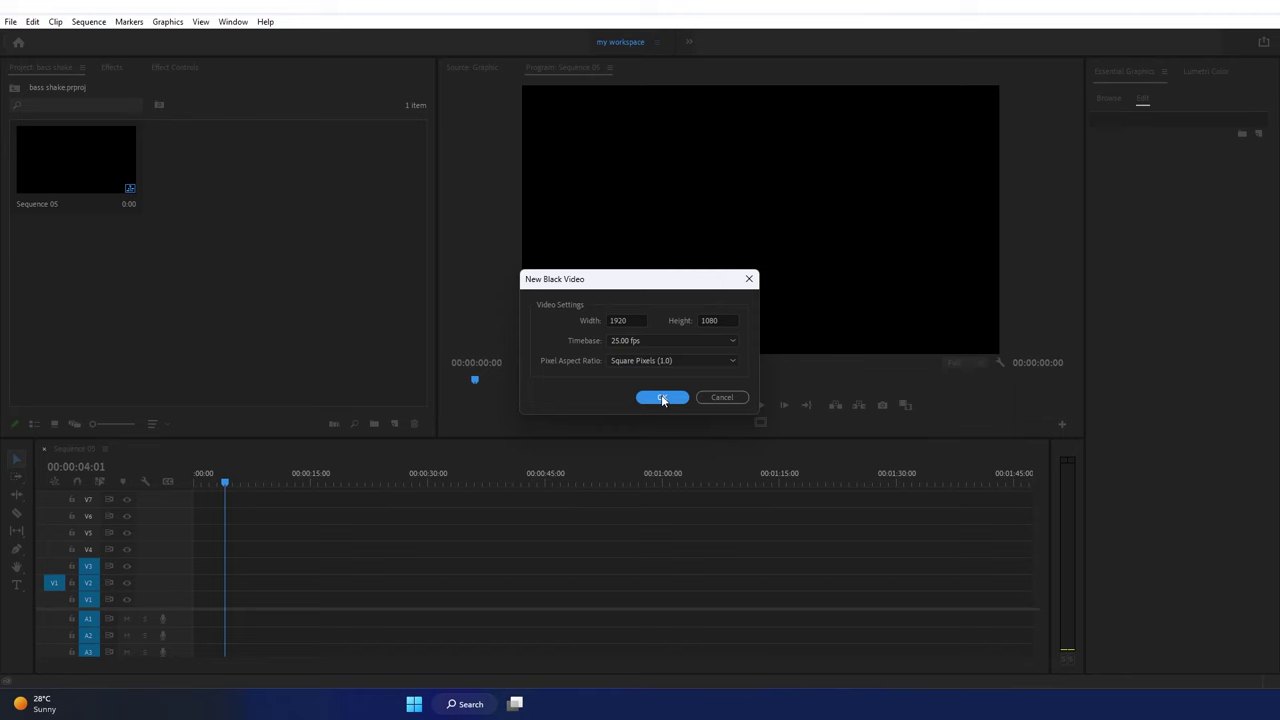
left_click(662, 398)
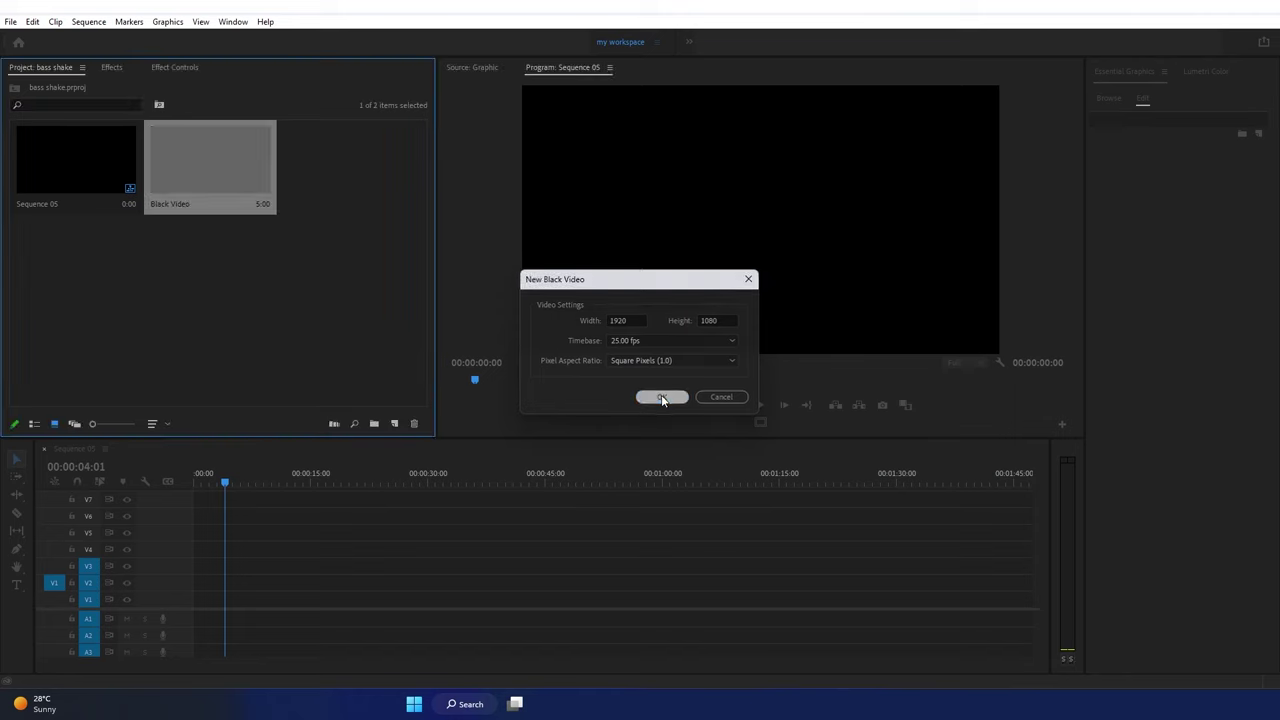
left_click_drag(191, 475, 231, 568)
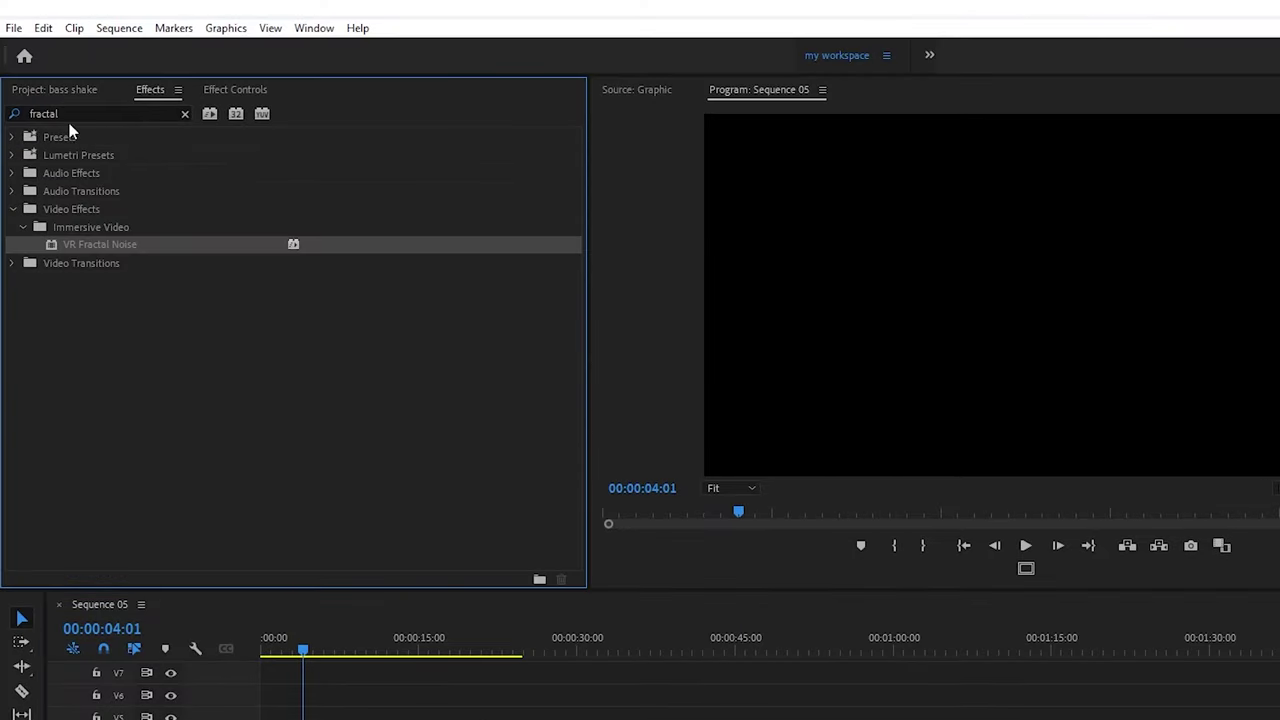
Step: Search 'cir', apply the Obsolete Circle effect to the Black Video clip, and show its settings
double_click(98, 113)
type("circle")
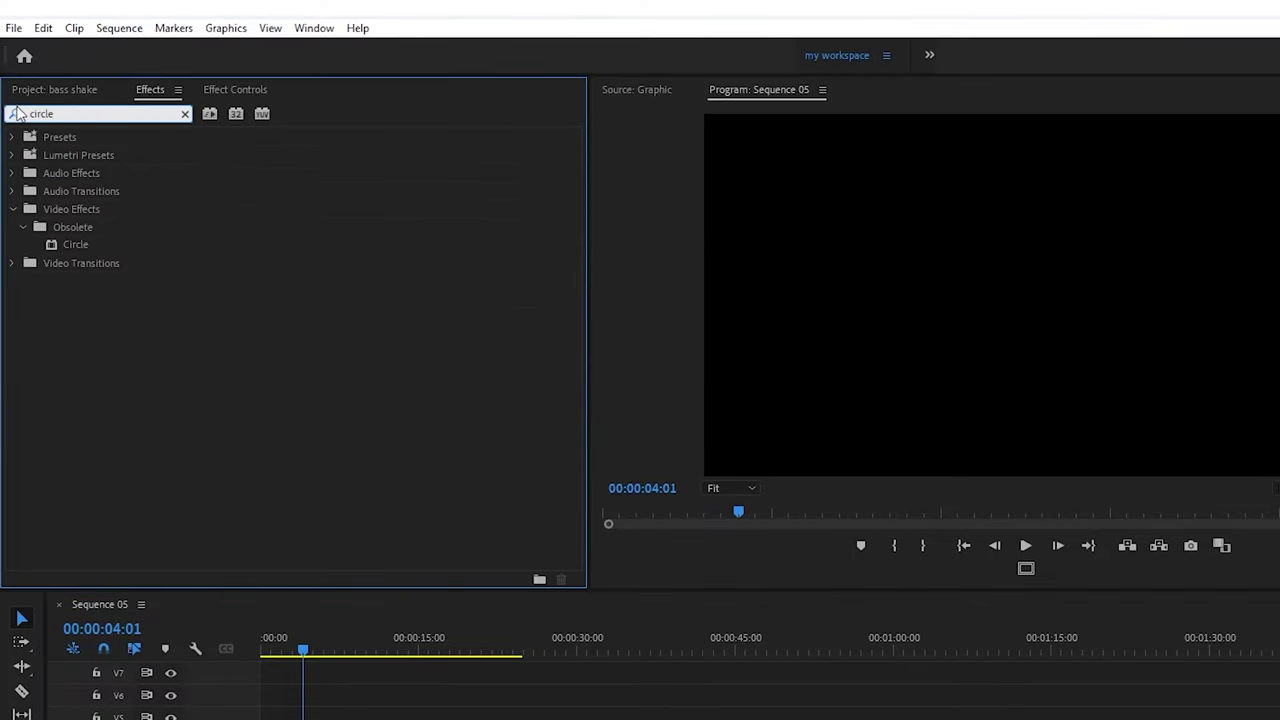
left_click(71, 245)
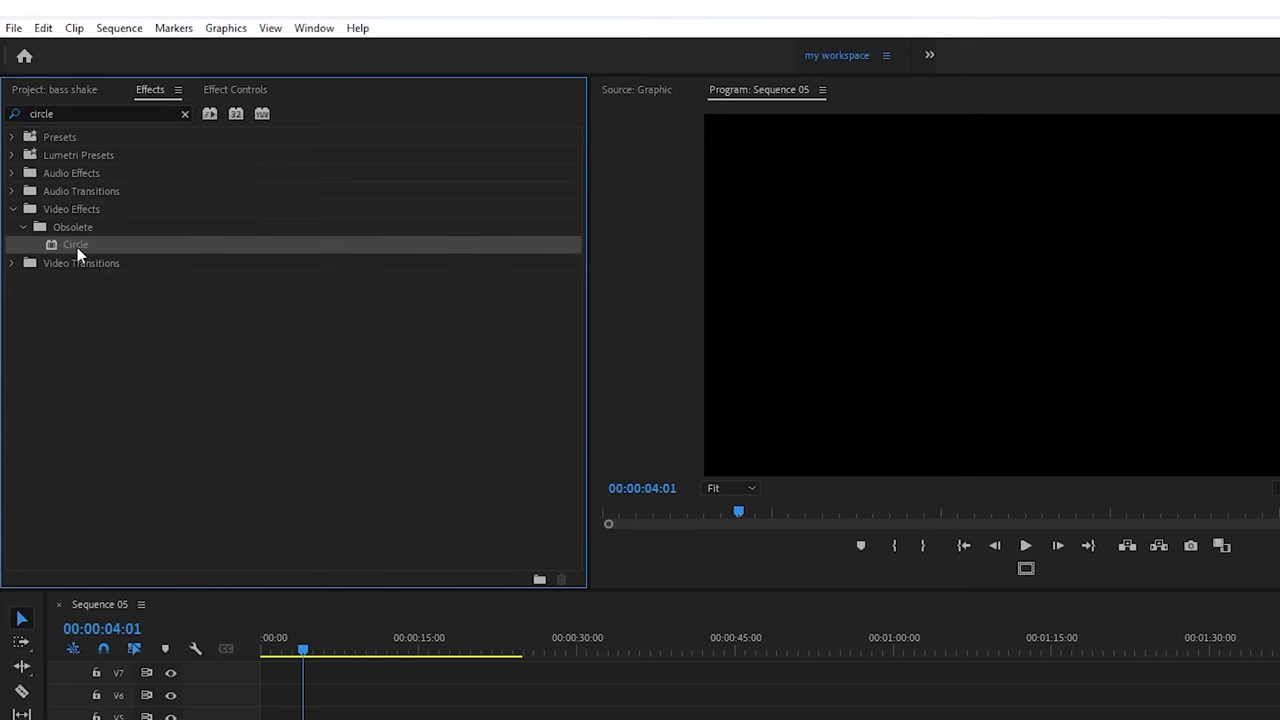
left_click_drag(72, 245, 389, 719)
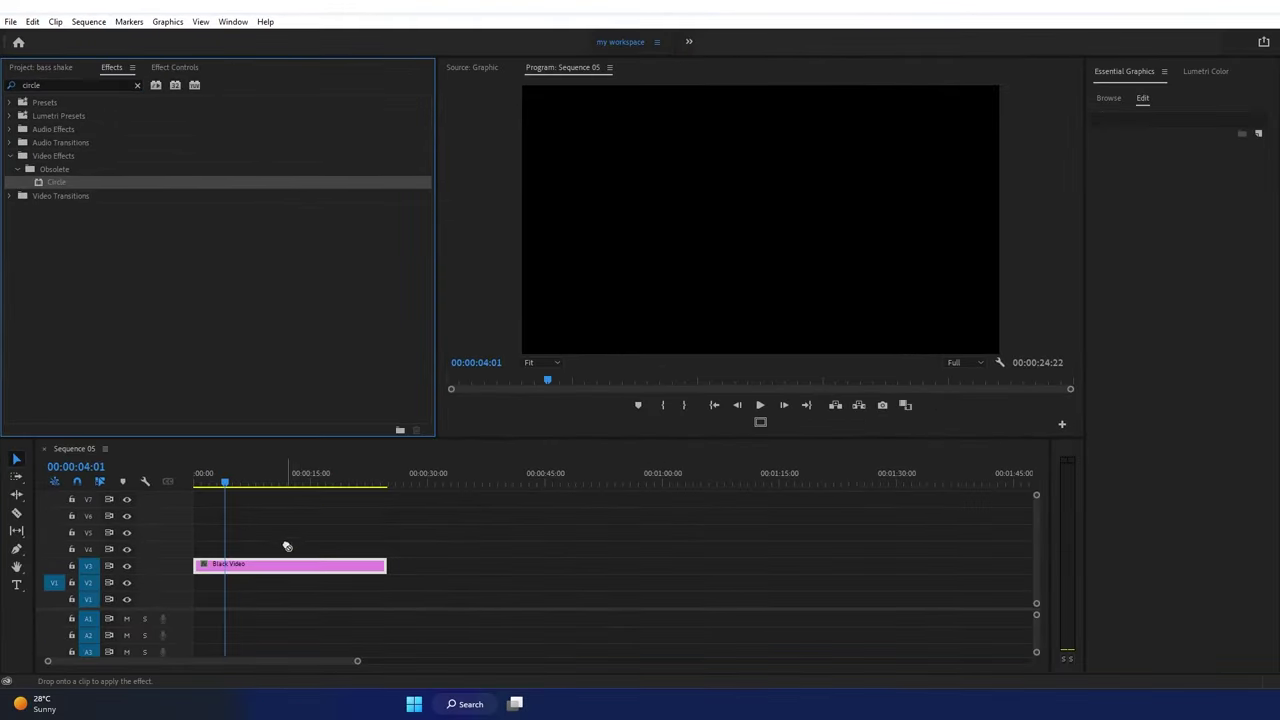
left_click_drag(287, 547, 277, 566)
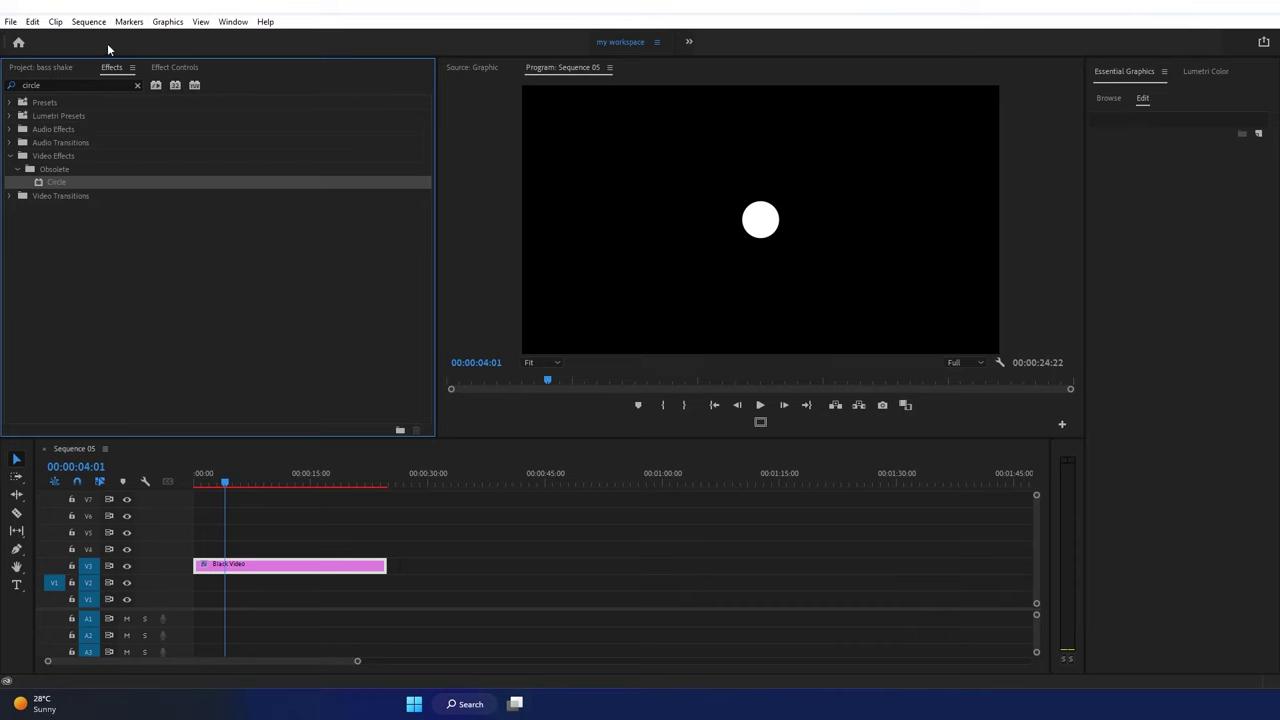
left_click(287, 565)
left_click(178, 68)
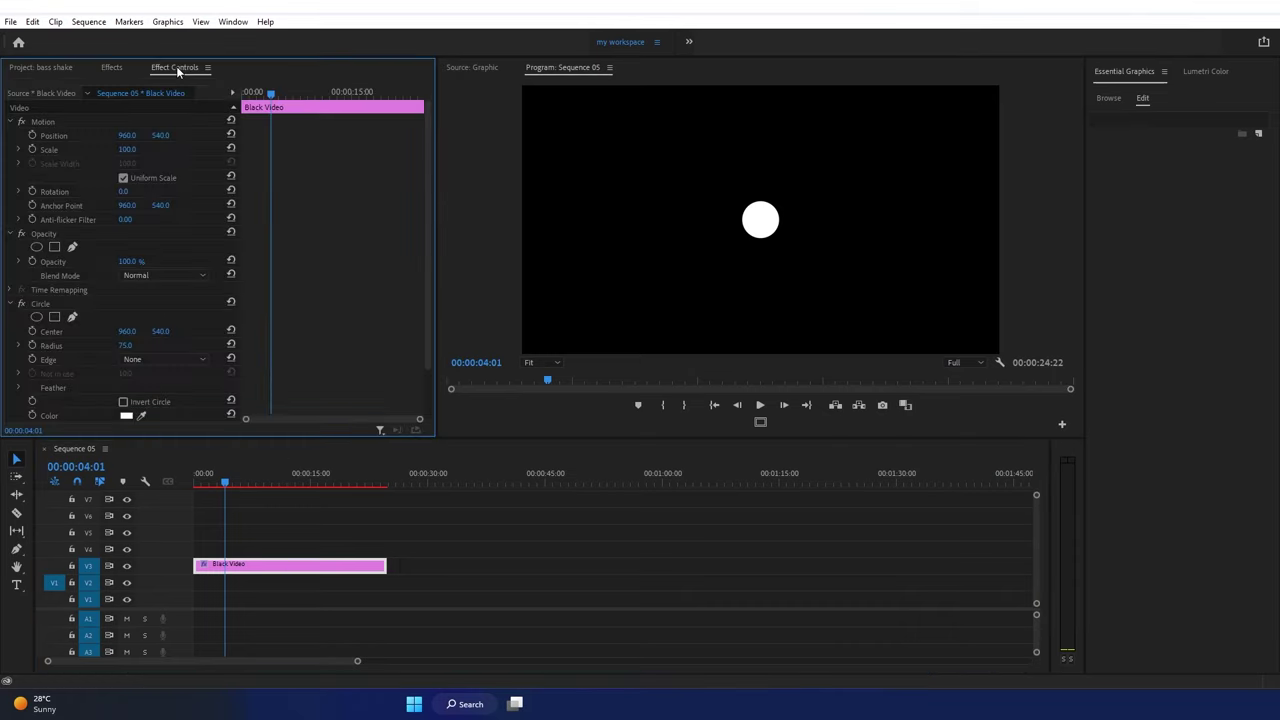
Step: Keyframe the circle's Radius at 0 at the clip start
scroll(217, 125, "down", 2)
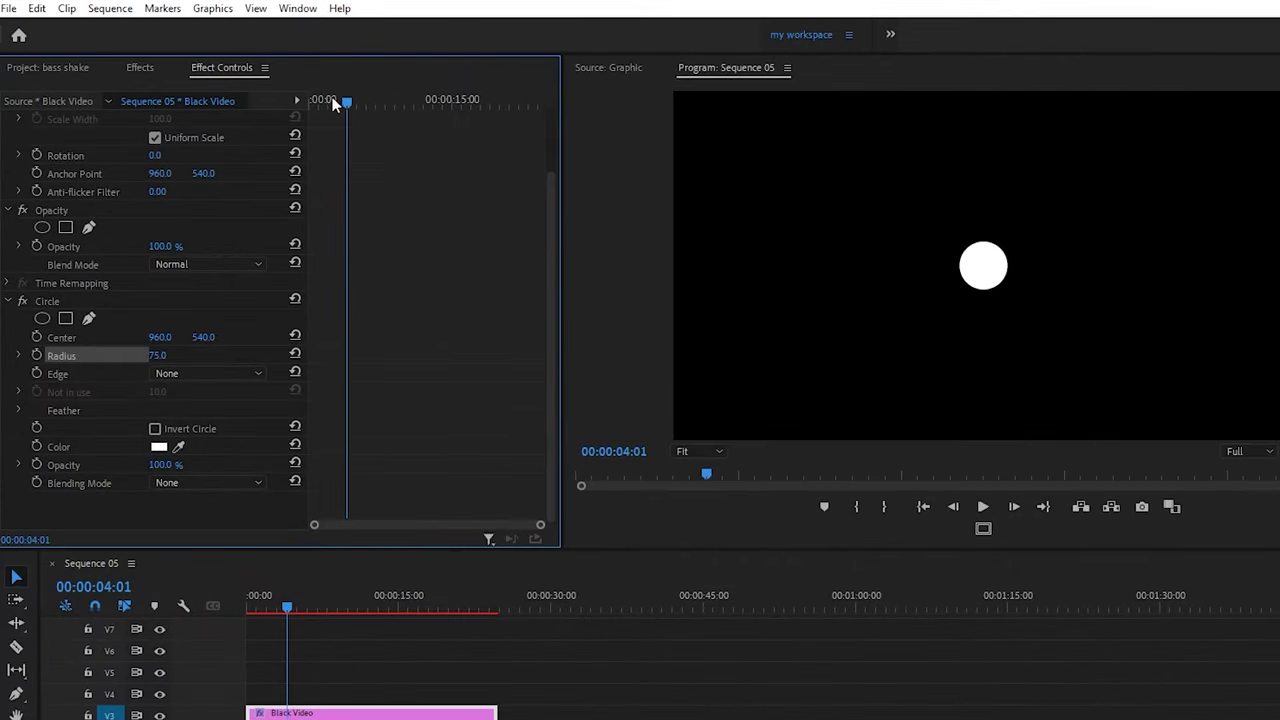
left_click(37, 355)
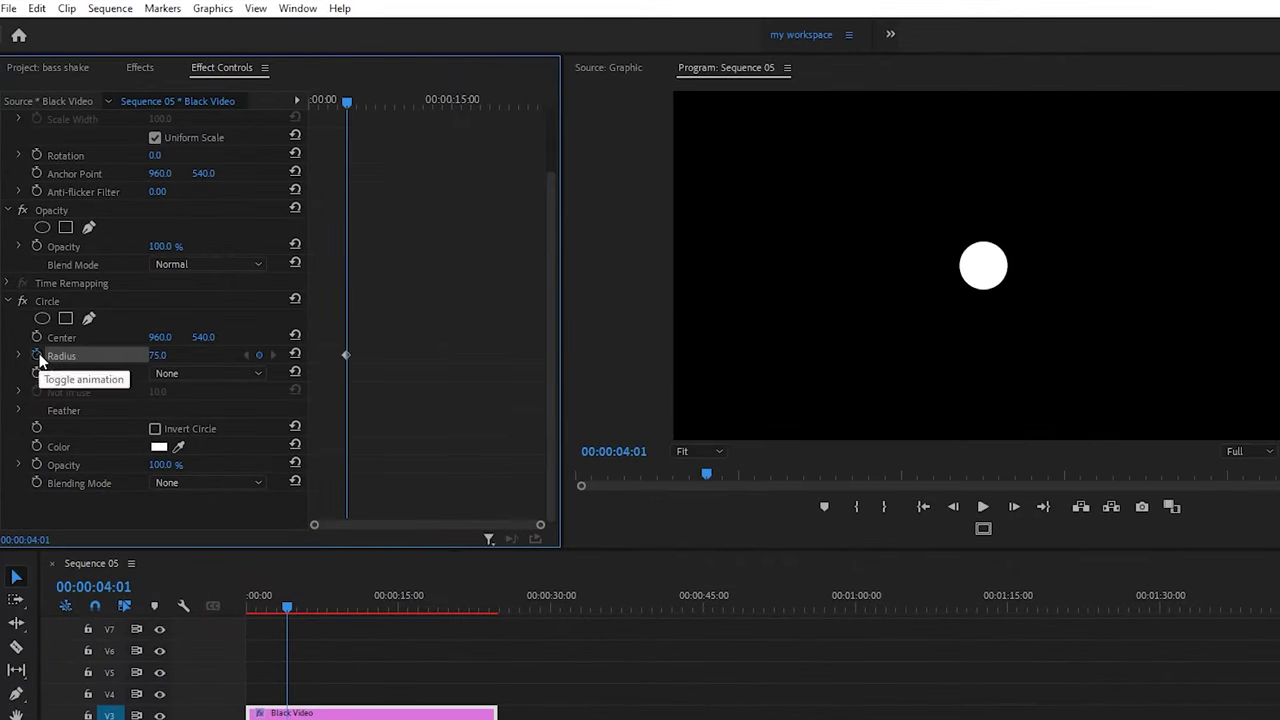
left_click(170, 356)
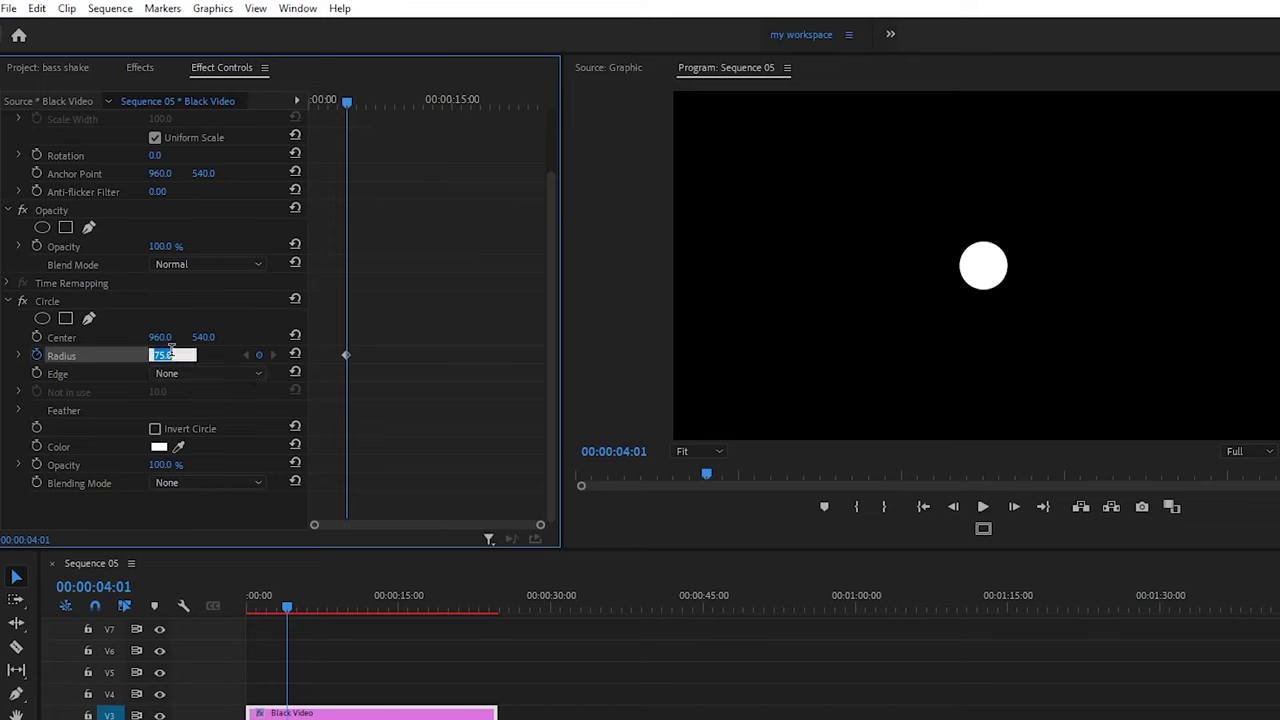
type("0")
key("Return")
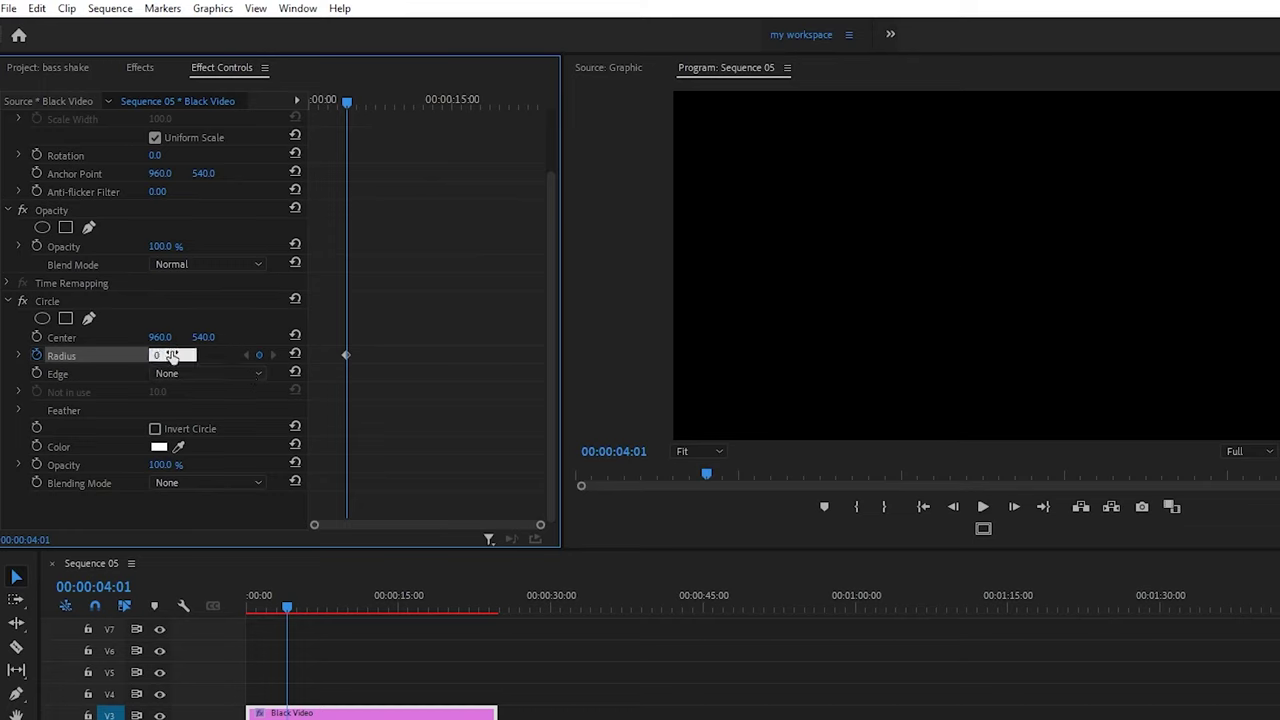
left_click_drag(345, 355, 290, 356)
Step: Add a later Radius keyframe with a large radius of about 654
left_click(153, 357)
type("1100")
key("Return")
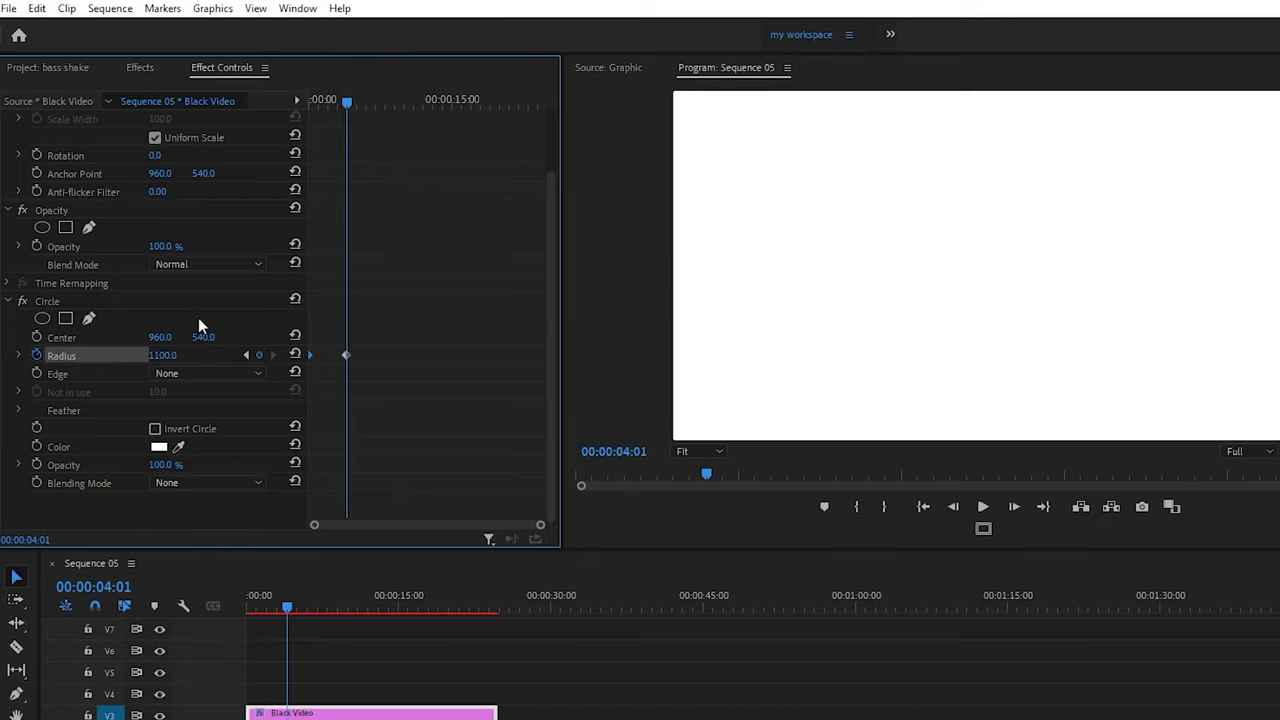
left_click_drag(347, 100, 324, 123)
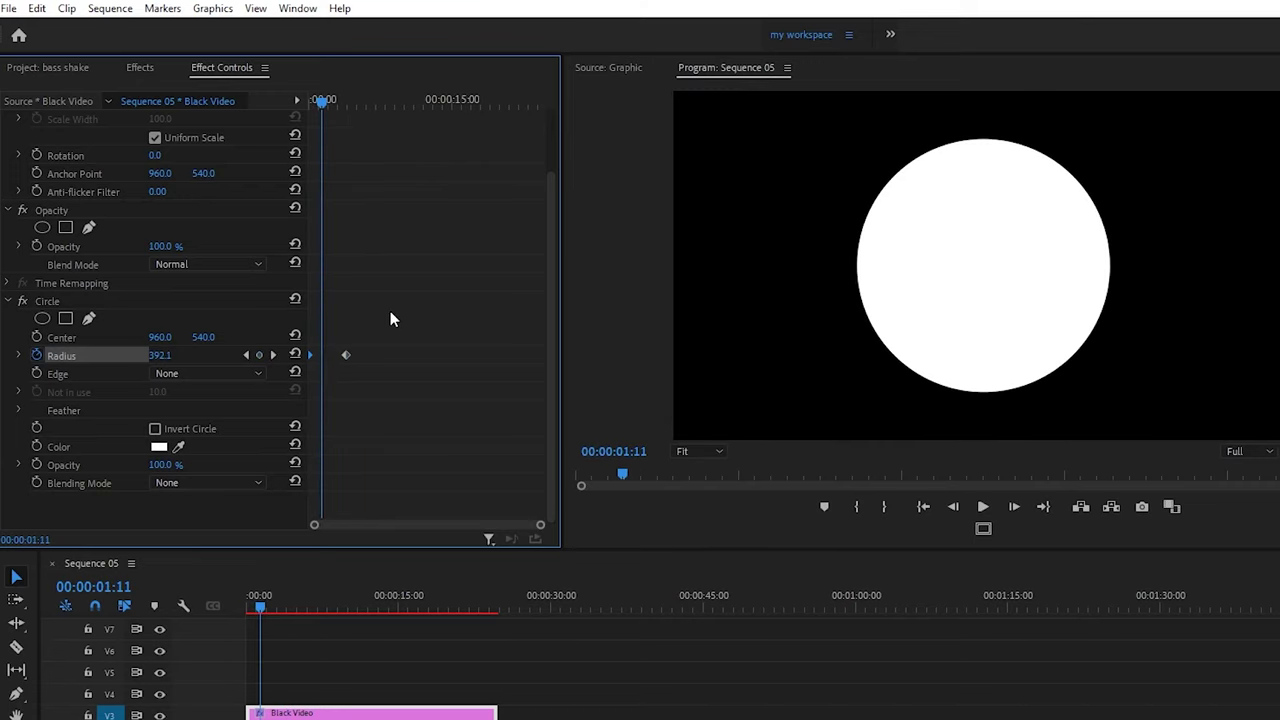
left_click_drag(390, 316, 337, 380)
key("Delete")
left_click_drag(169, 350, 665, 352)
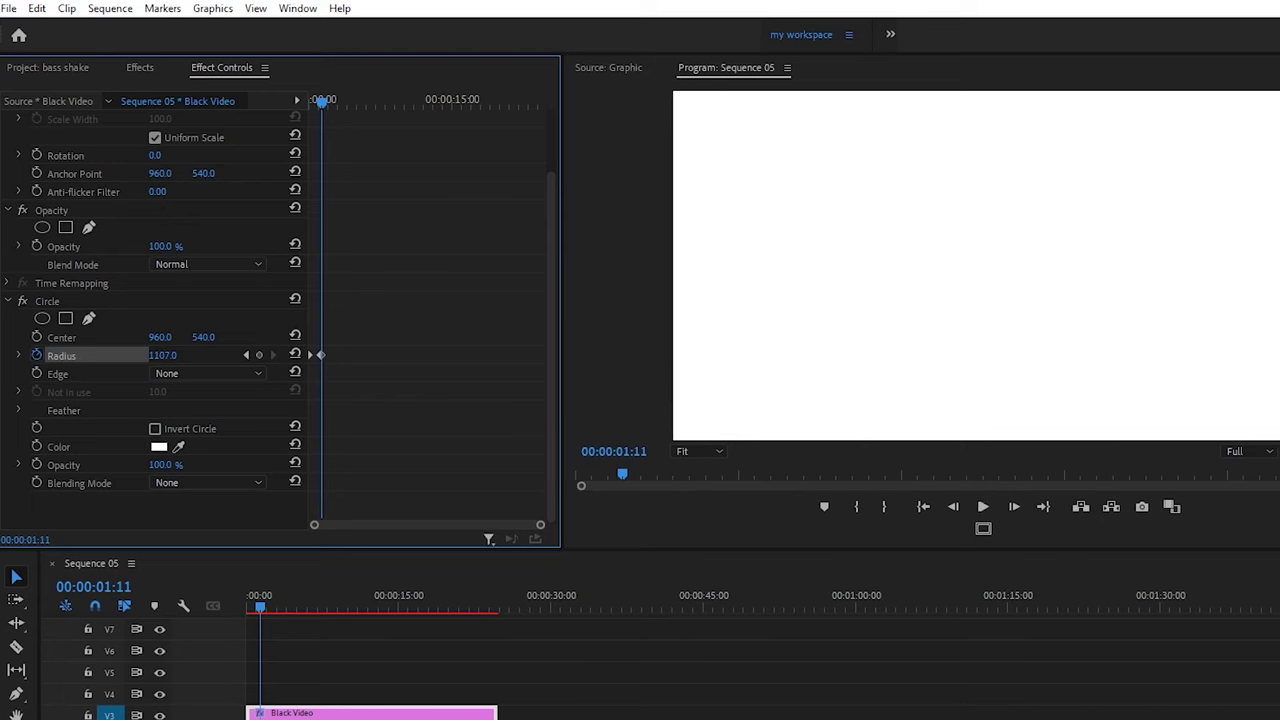
Step: Move the end Radius keyframe later to slow the growth, previewing the animation
key("Home")
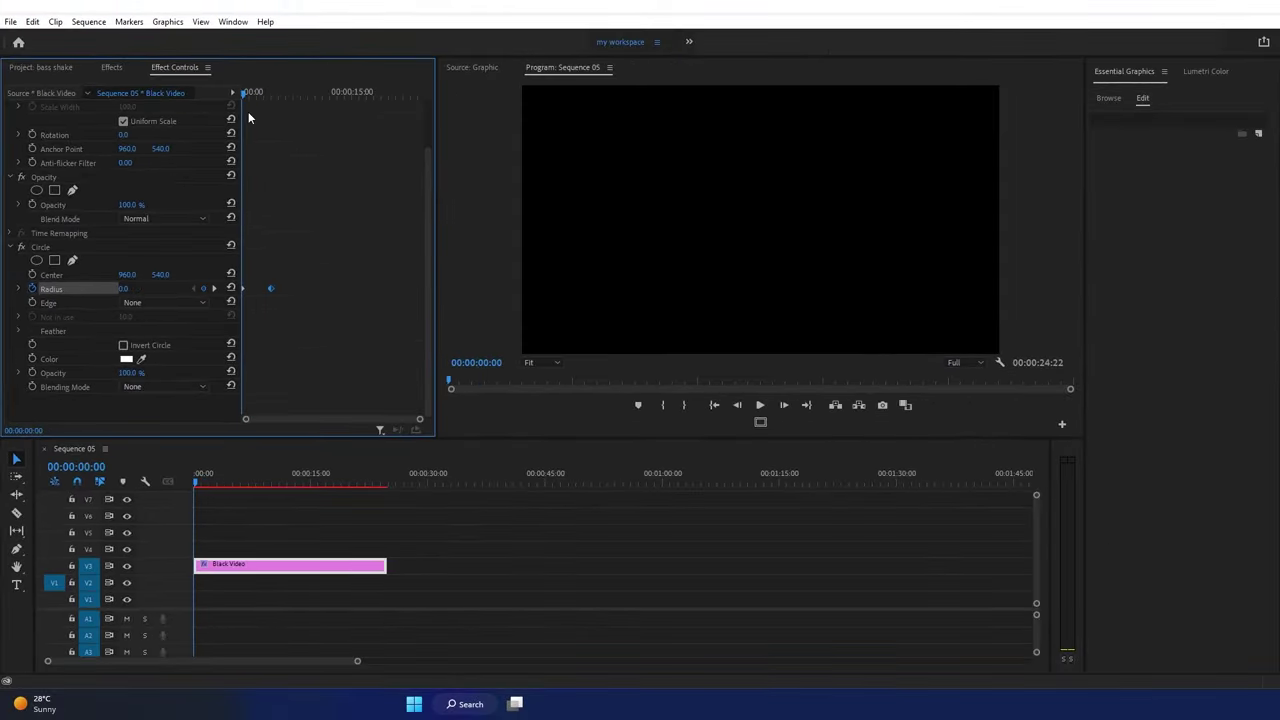
key("space")
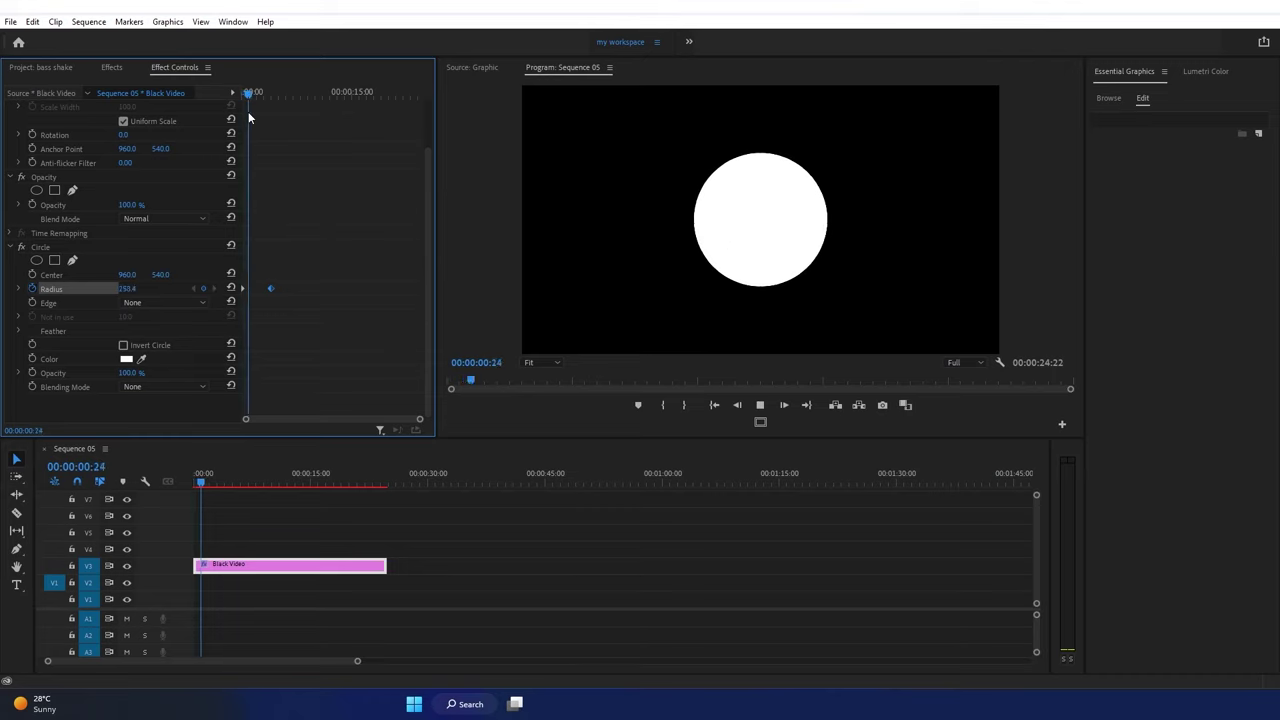
key("space")
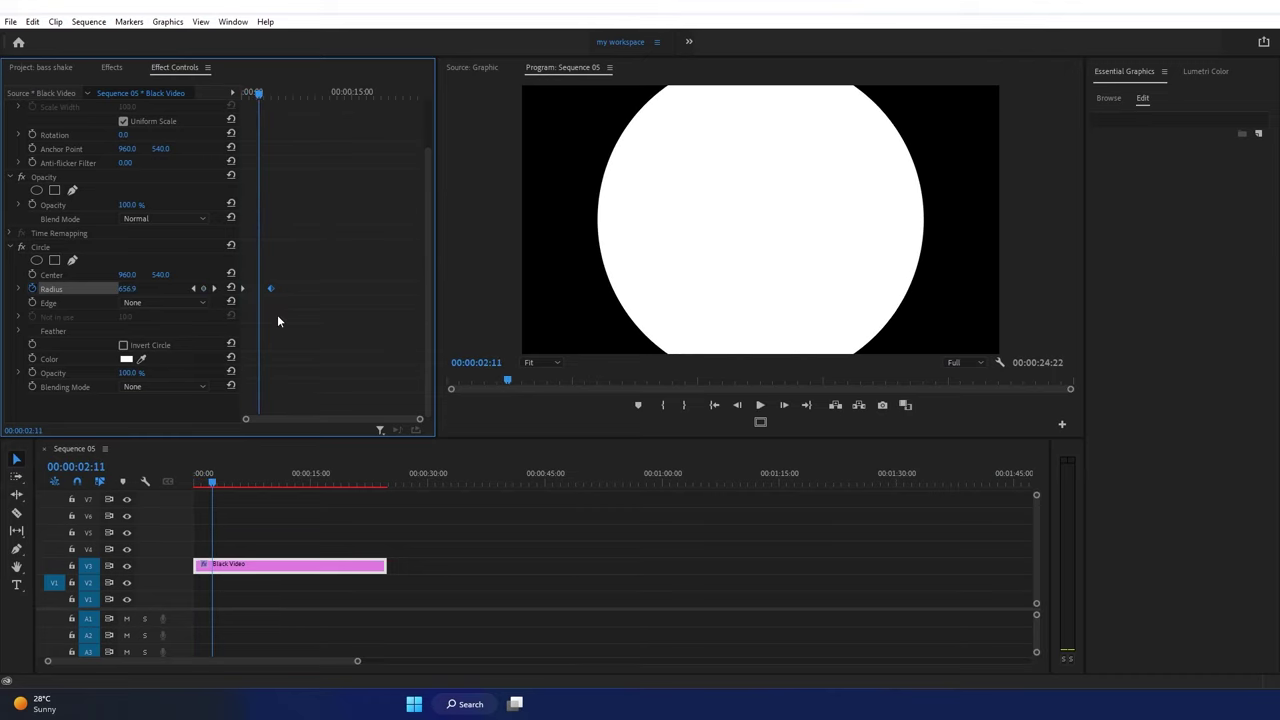
left_click_drag(270, 288, 287, 288)
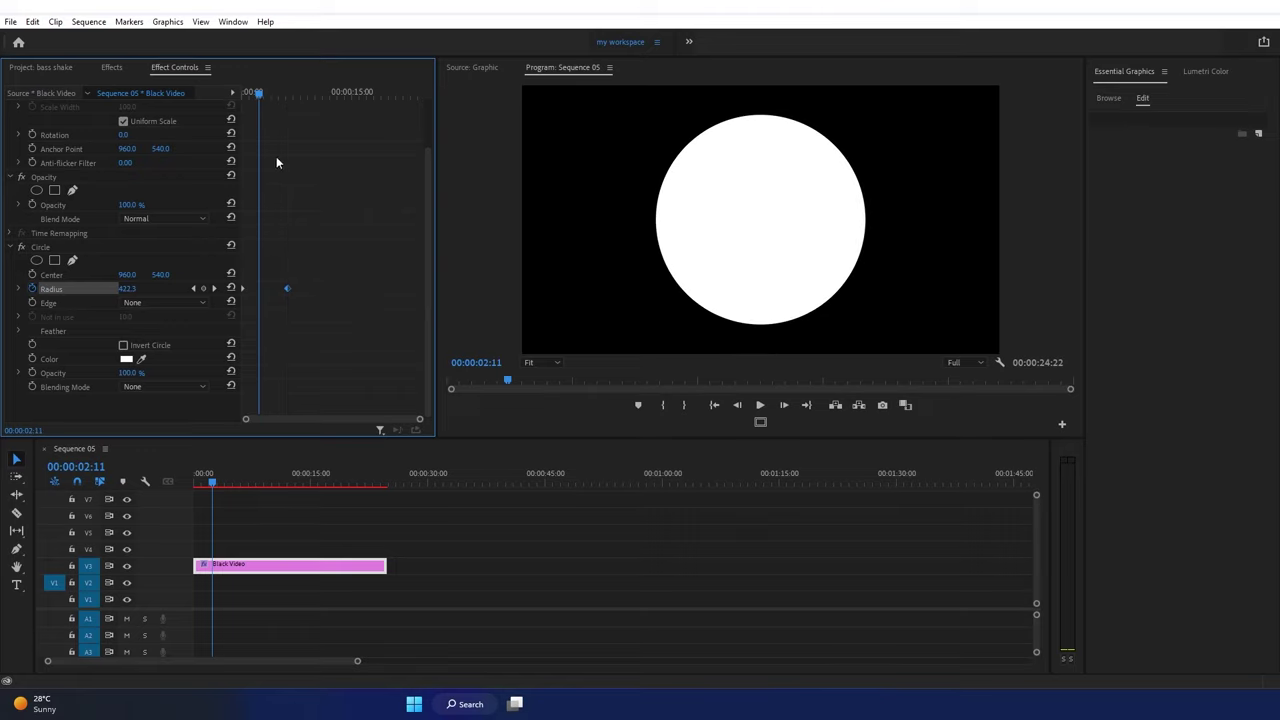
left_click_drag(256, 92, 228, 98)
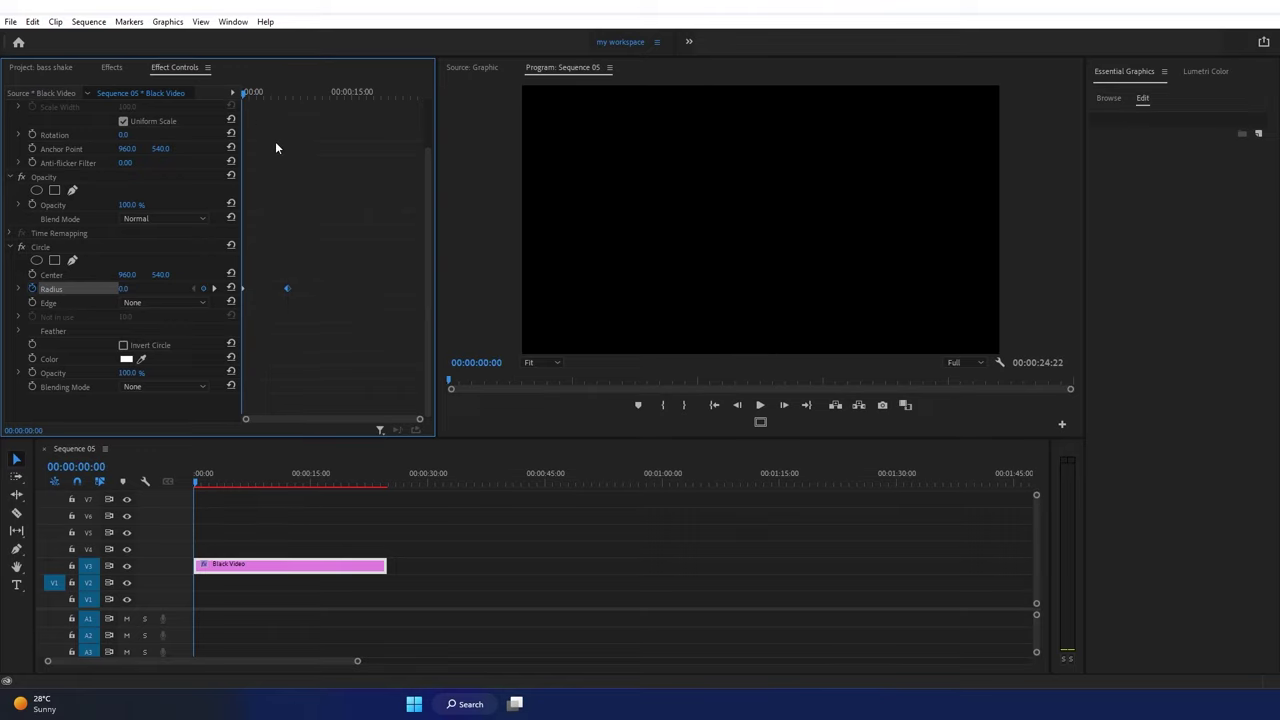
key("space")
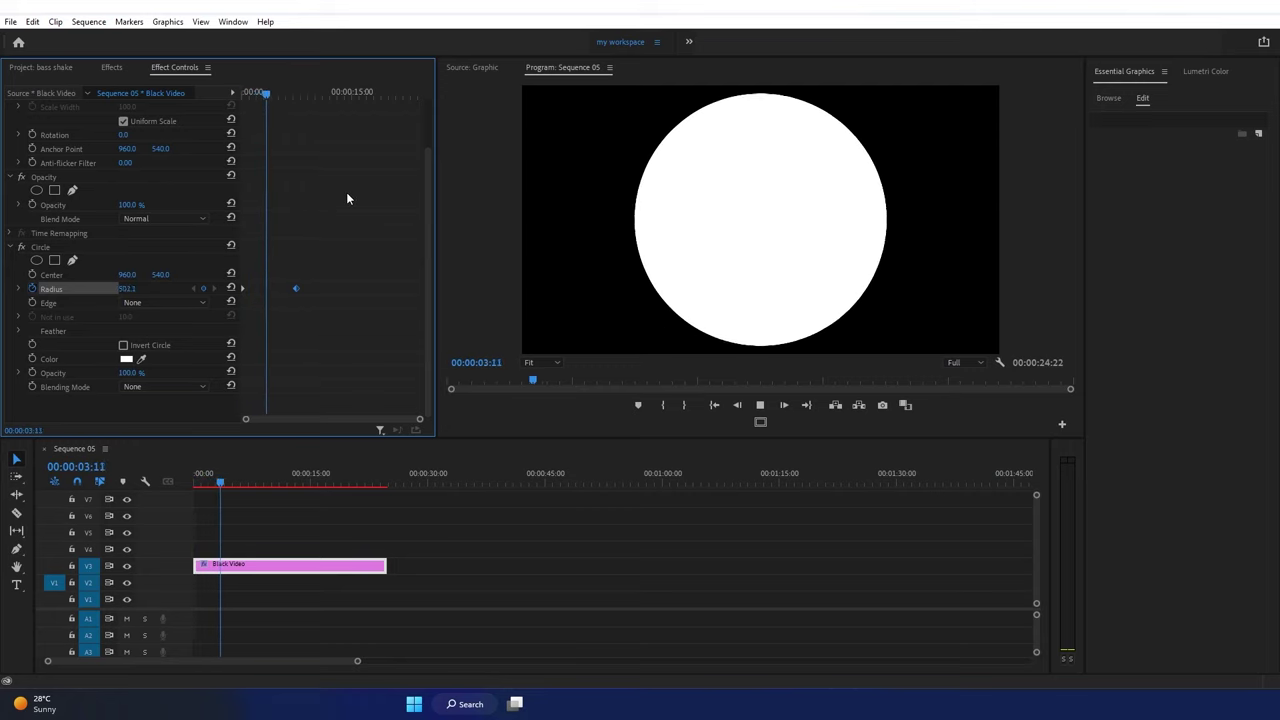
key("space")
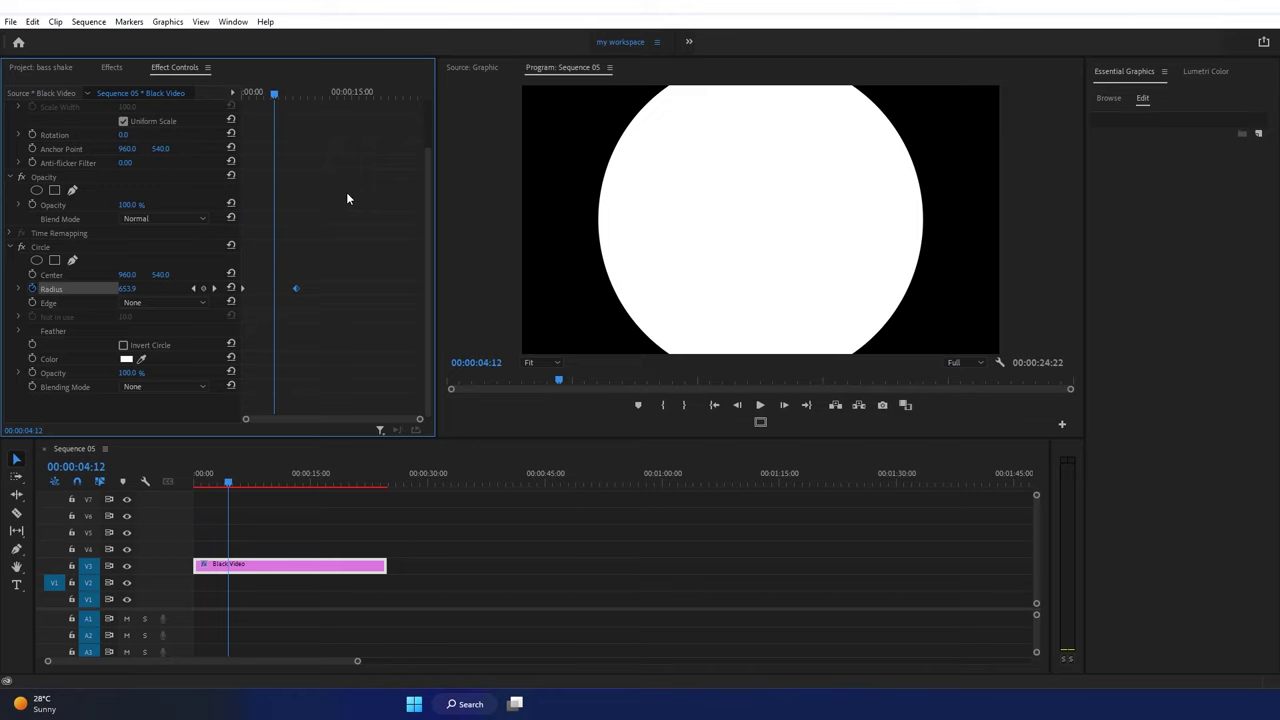
Step: Search 'displace' and apply Turbulent Displace to the Black Video clip
left_click(110, 68)
double_click(66, 85)
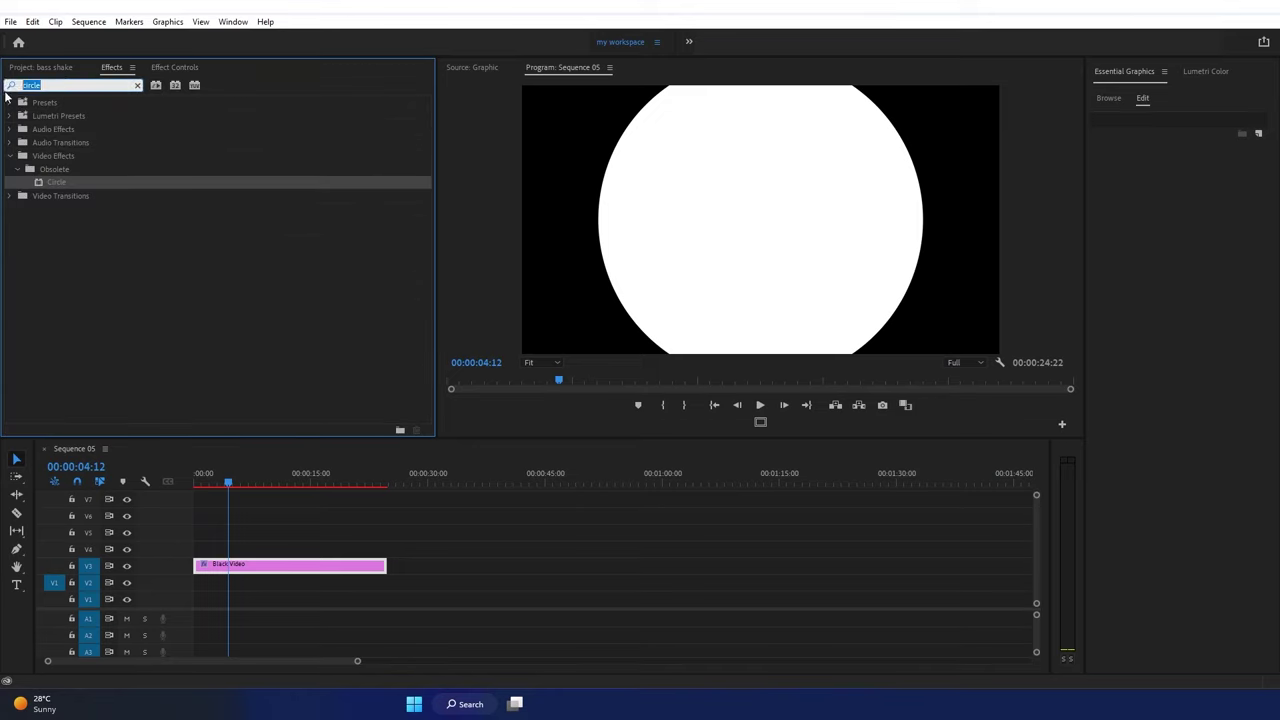
type("displace")
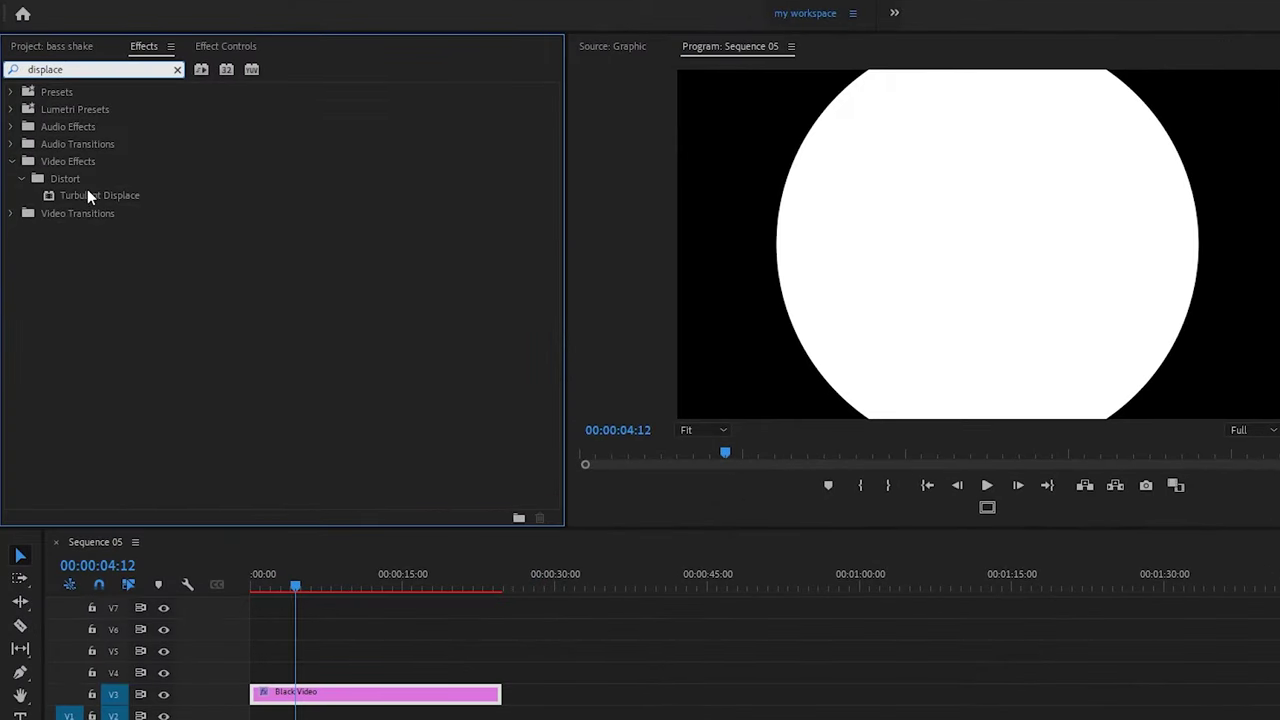
left_click_drag(72, 203, 335, 698)
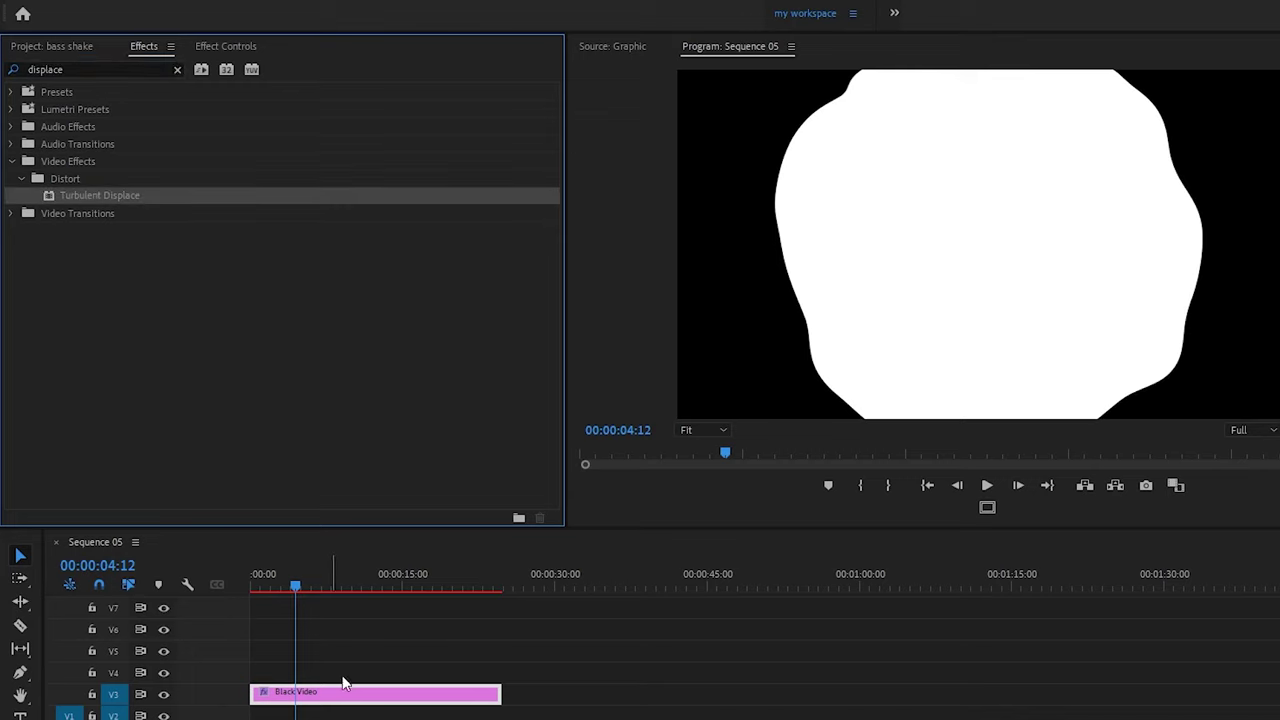
left_click(234, 46)
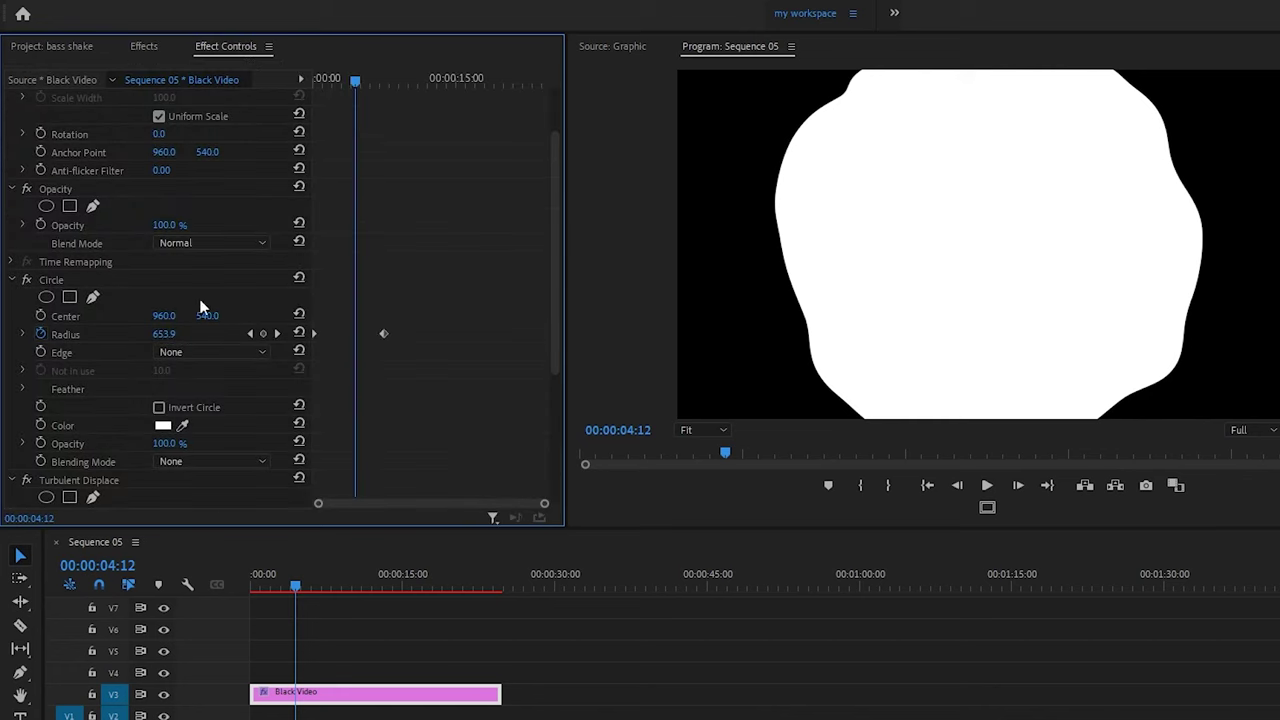
scroll(460, 320, "down", 5)
scroll(460, 320, "down", 1)
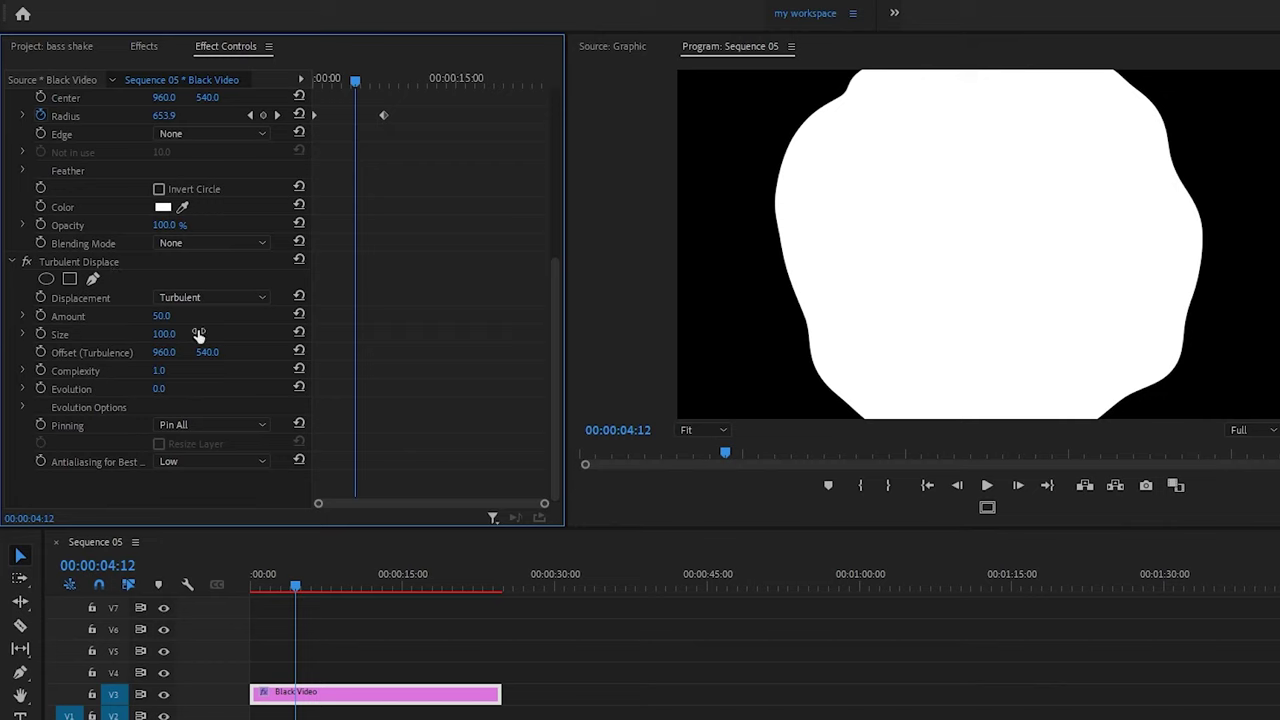
Step: Set the Turbulent Displace Amount to 300 and Complexity to 1.5
left_click(161, 318)
key("BackSpace")
type("300")
key("Return")
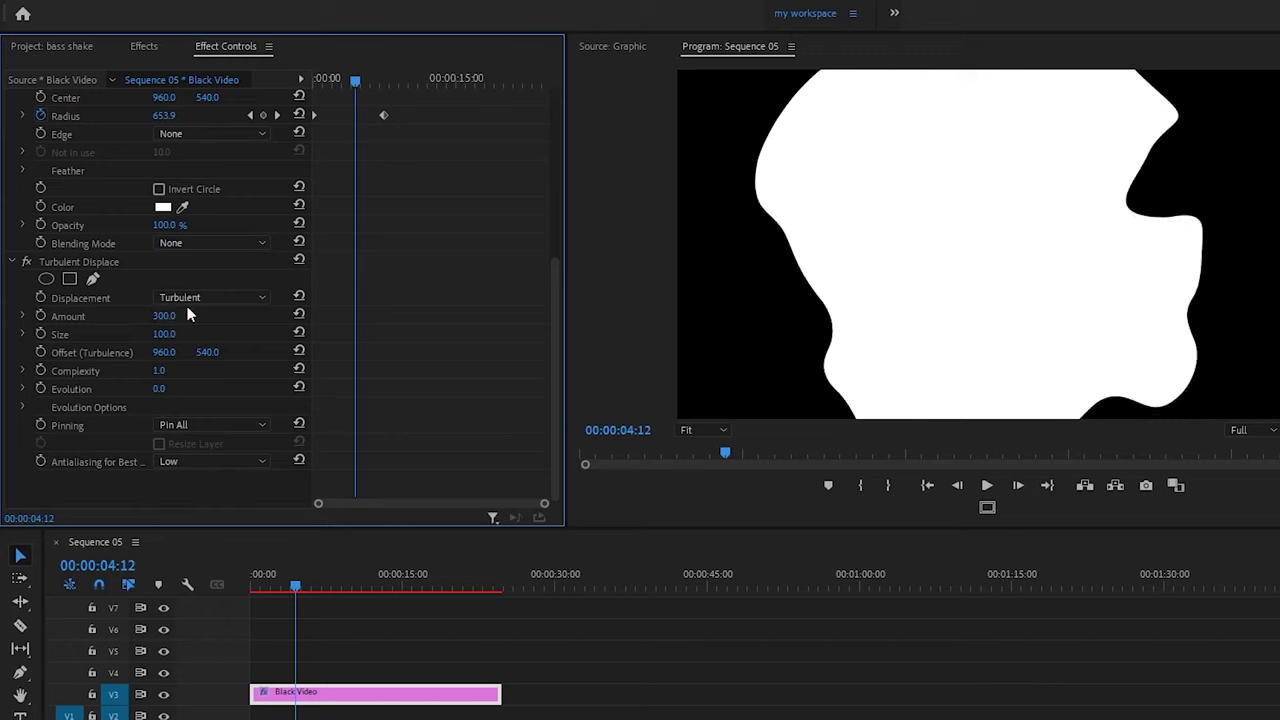
left_click(164, 336)
left_click(161, 370)
left_click(160, 371)
type("1.5")
key("Return")
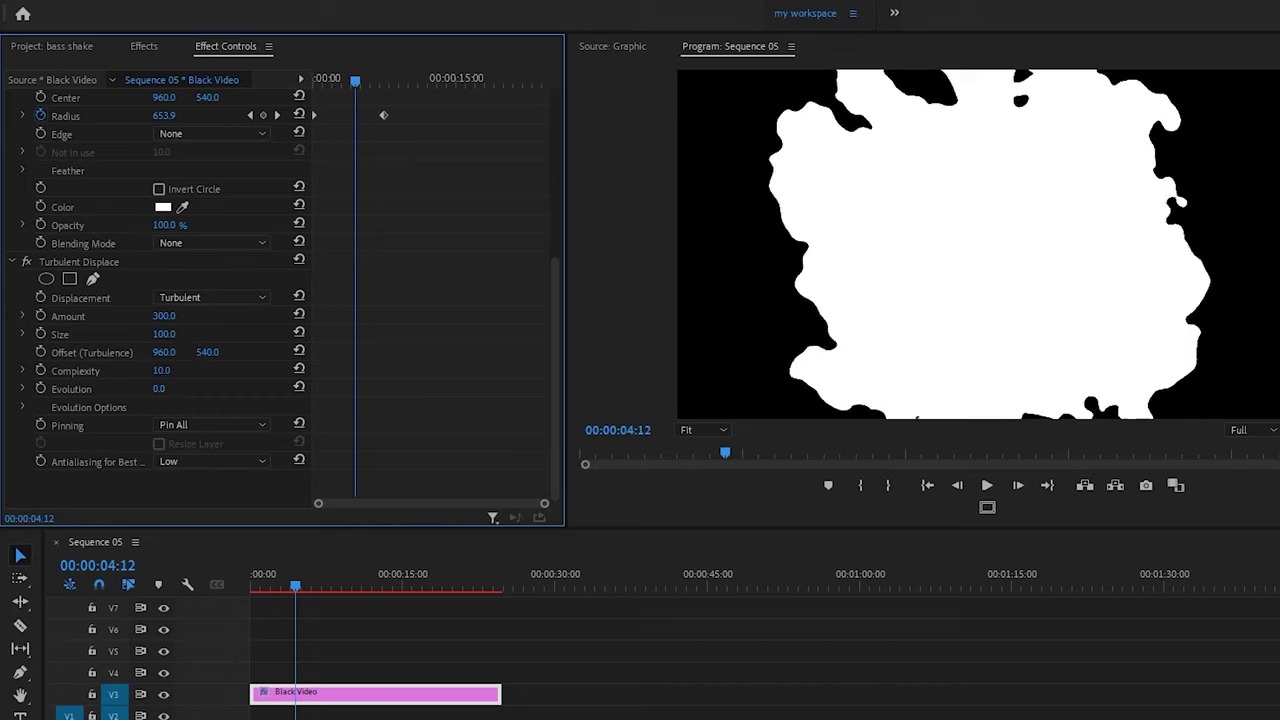
Step: Set Evolution to 61° and preview the ragged growing shape from the start
left_click(165, 389)
type("61")
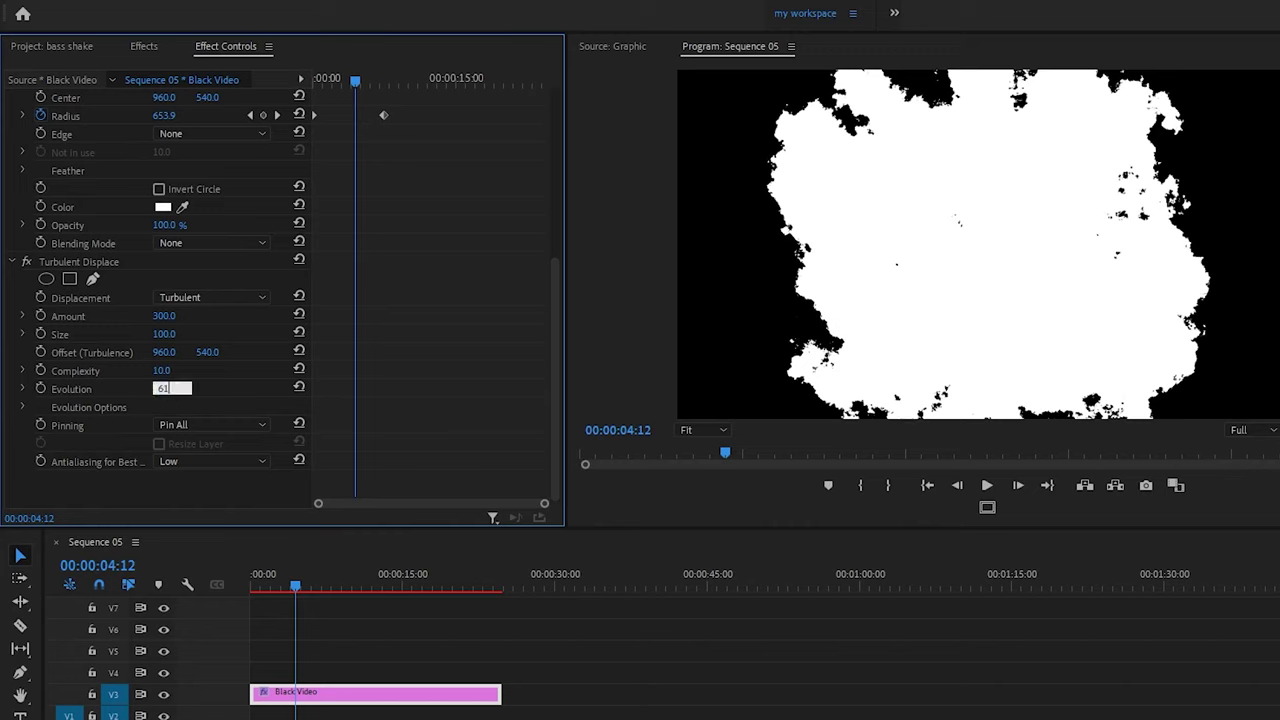
key("Return")
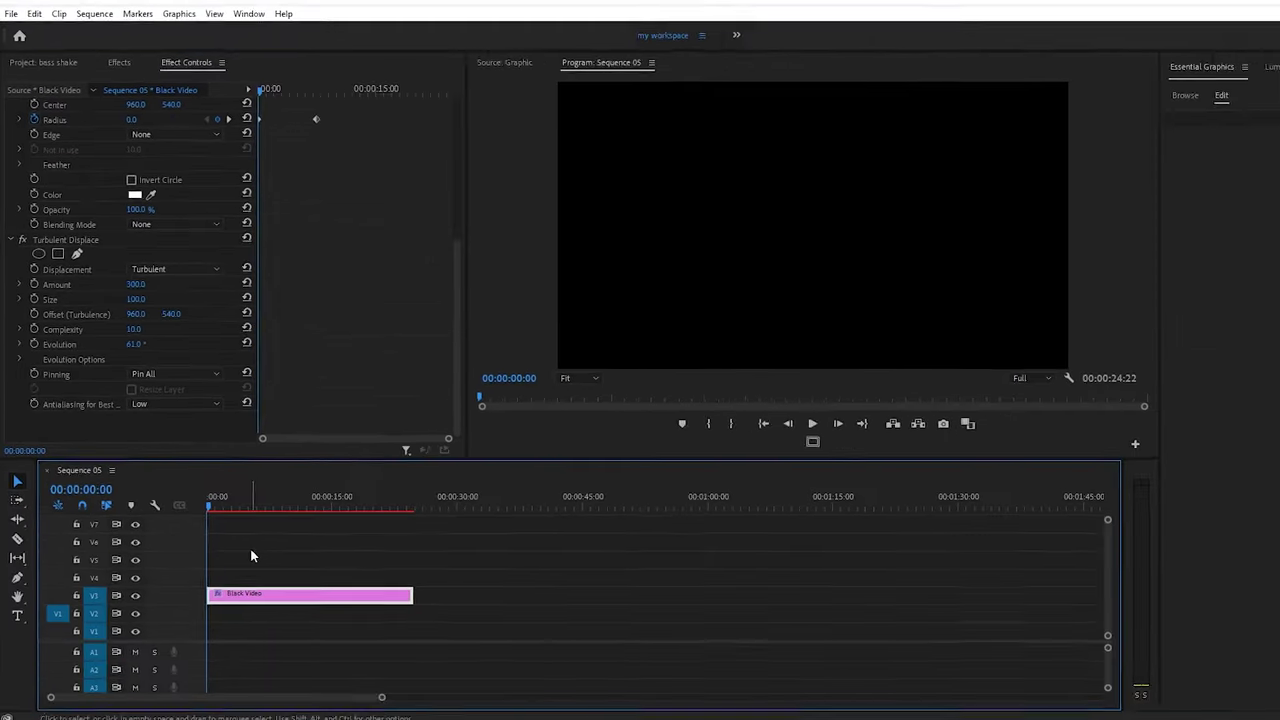
key("space")
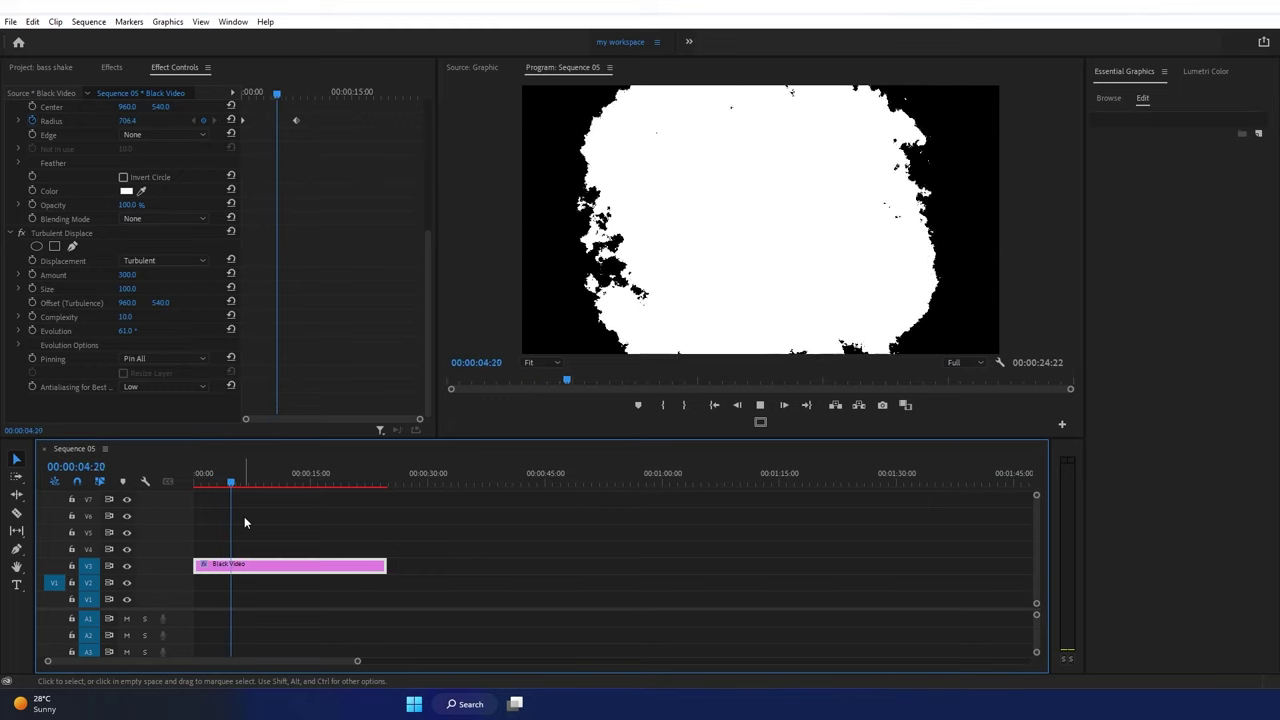
key("space")
key("Home")
left_click(249, 533)
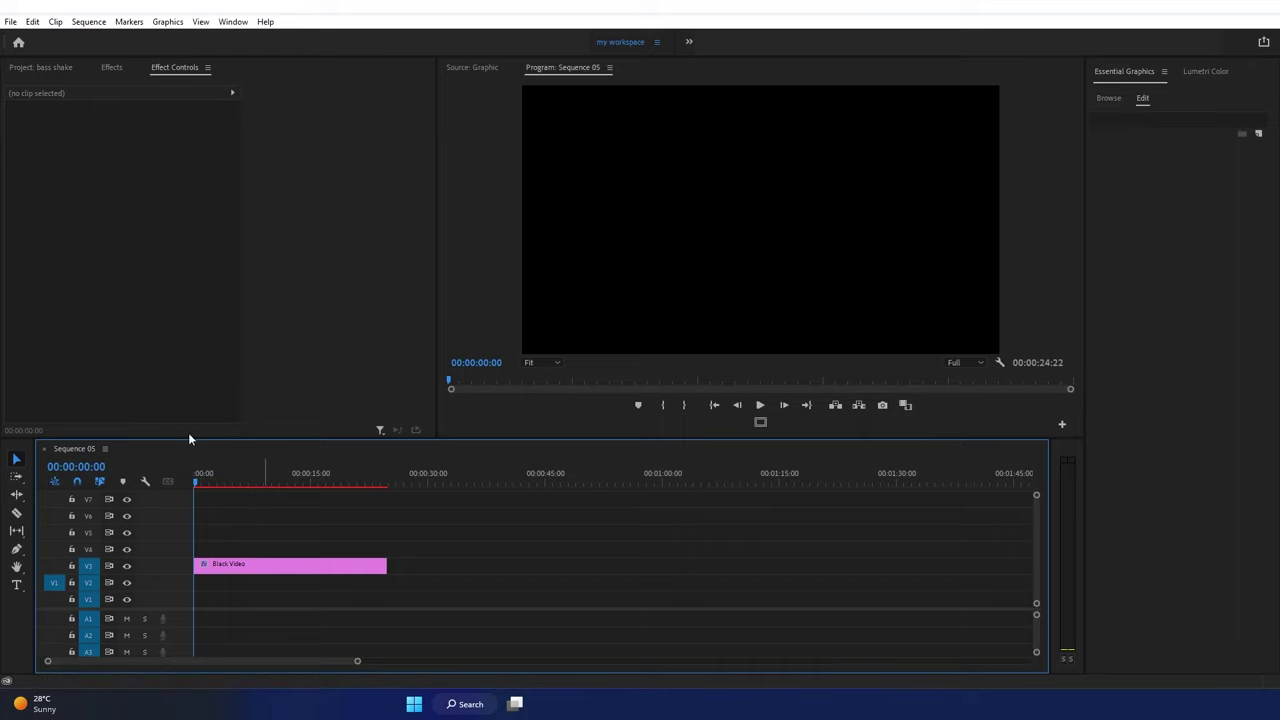
Step: Type a BURN title in the frame and give it a white fill
left_click(16, 584)
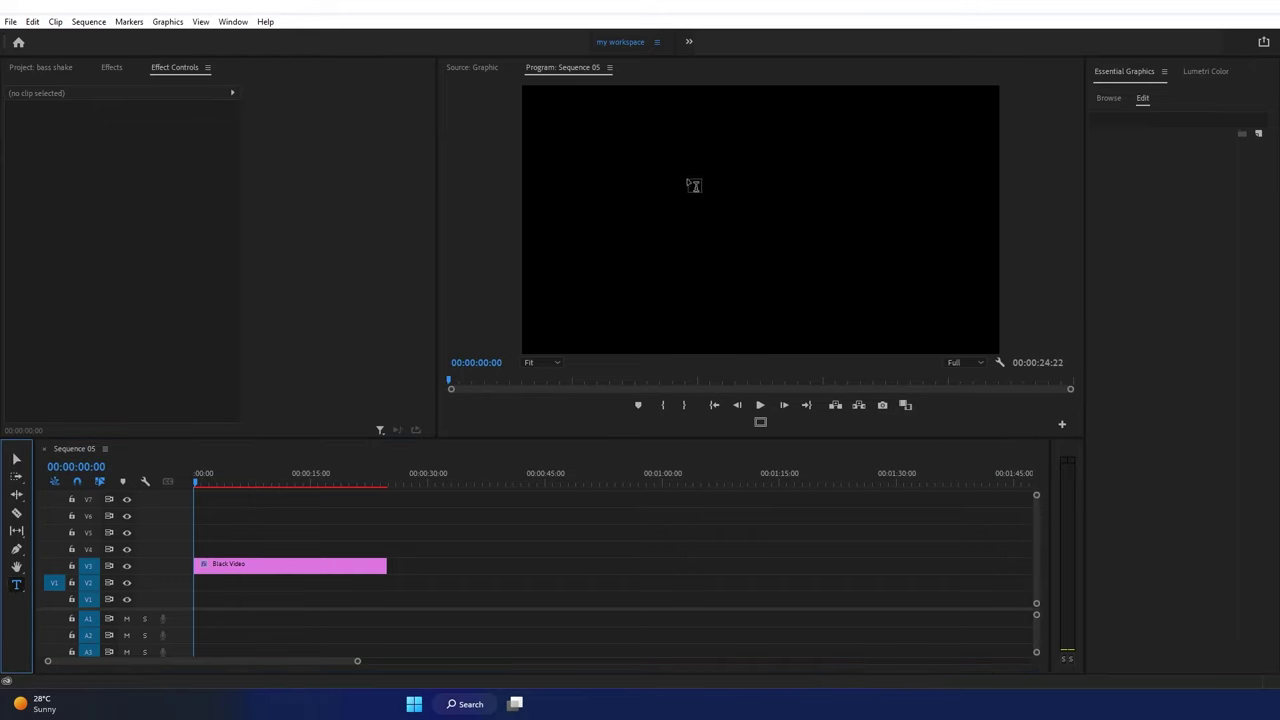
left_click(679, 214)
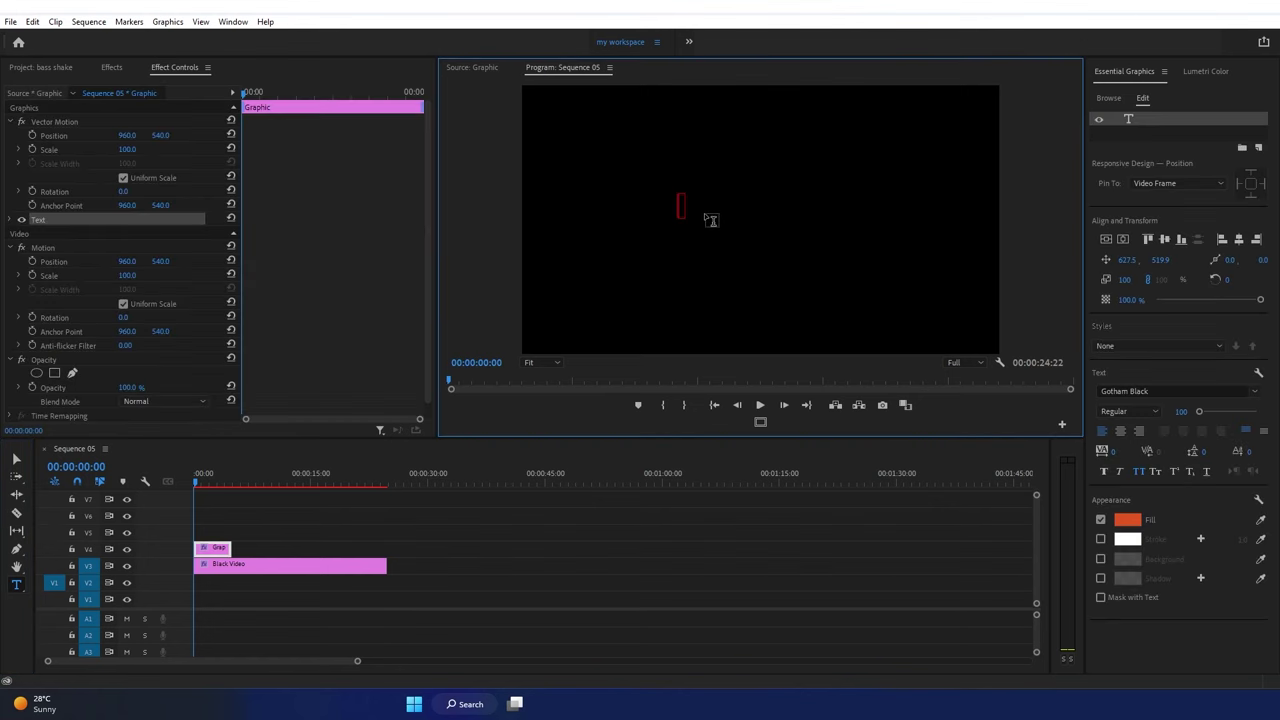
type("burn")
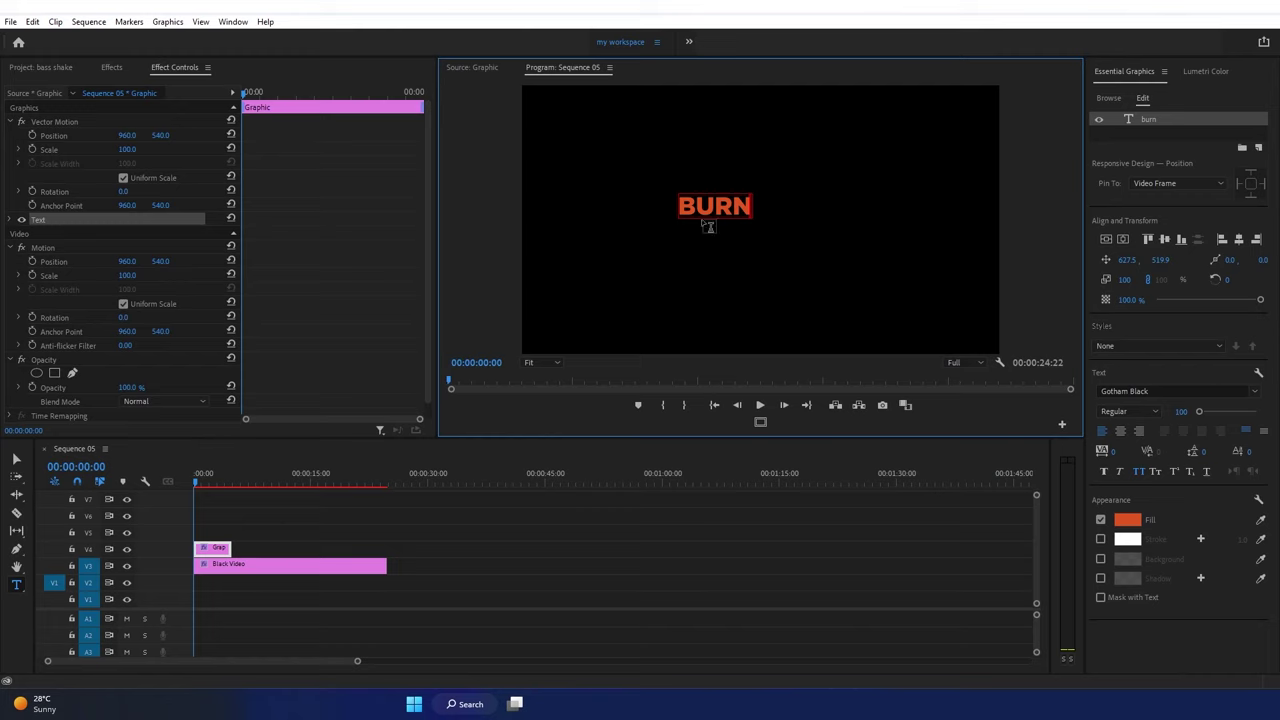
double_click(724, 206)
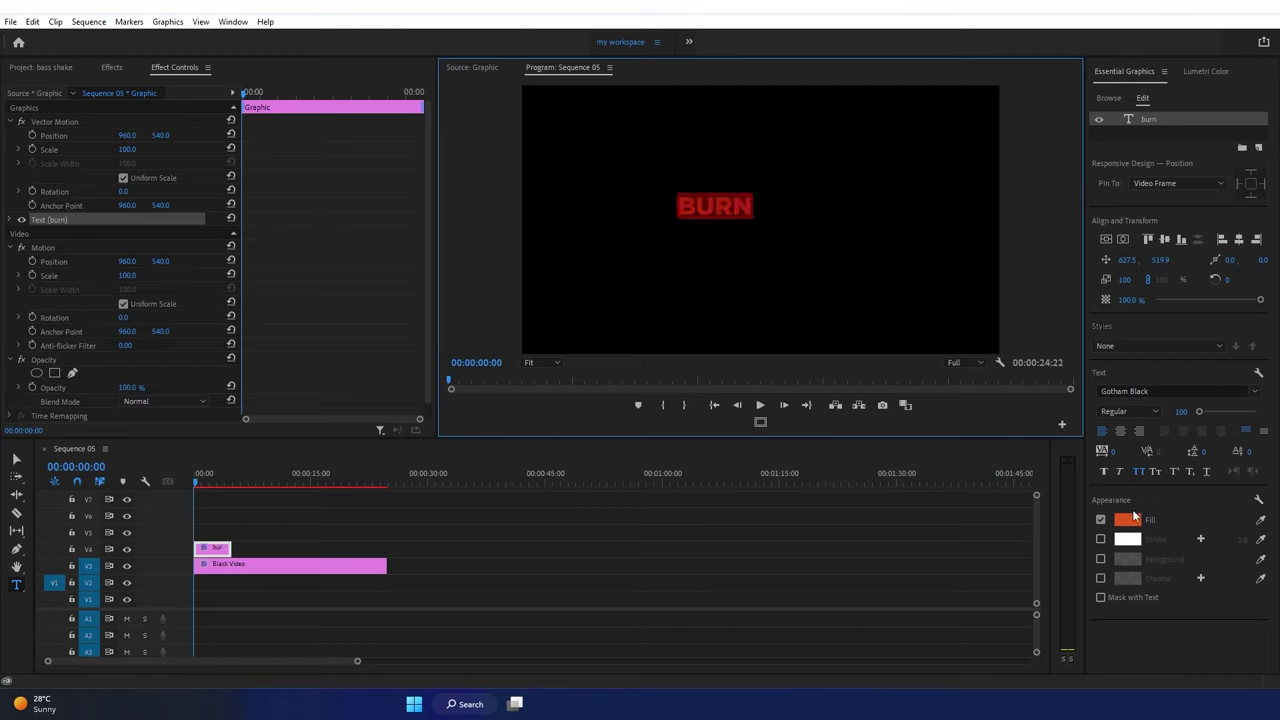
left_click(1130, 518)
left_click_drag(1039, 448, 897, 495)
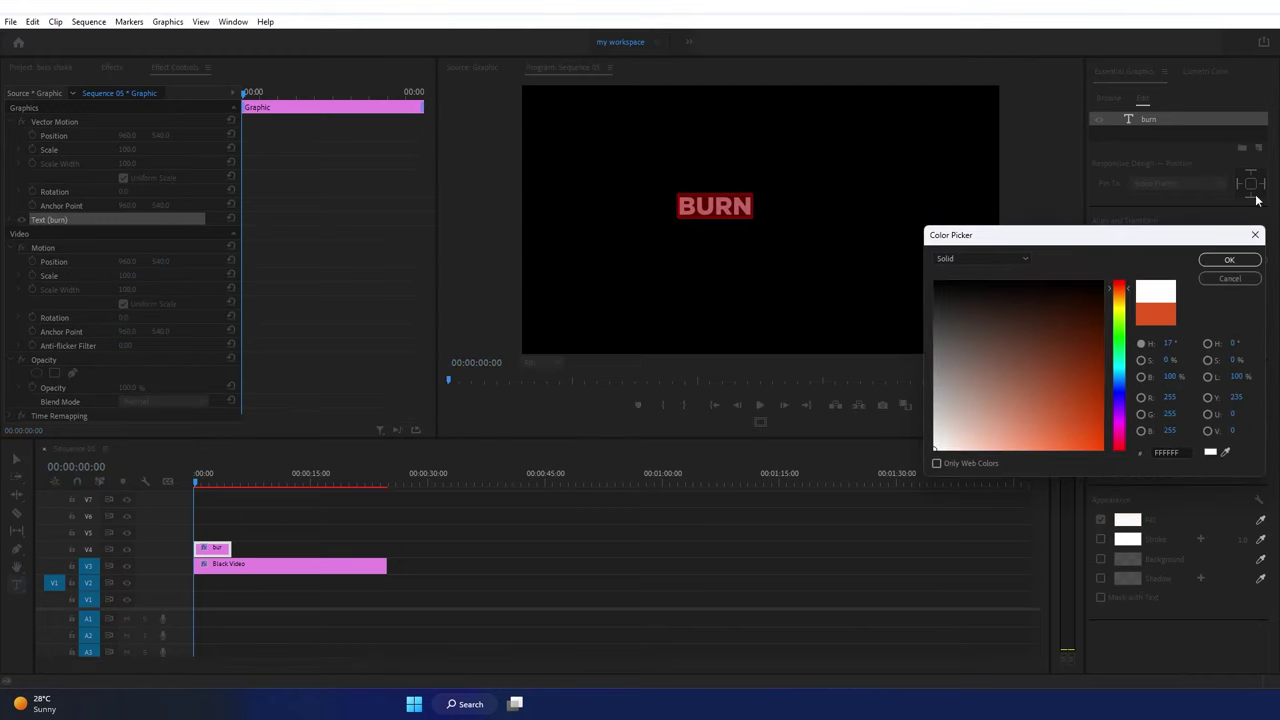
left_click(1229, 259)
Step: Extend the BURN title clip to end with the Black Video clip
left_click(236, 524)
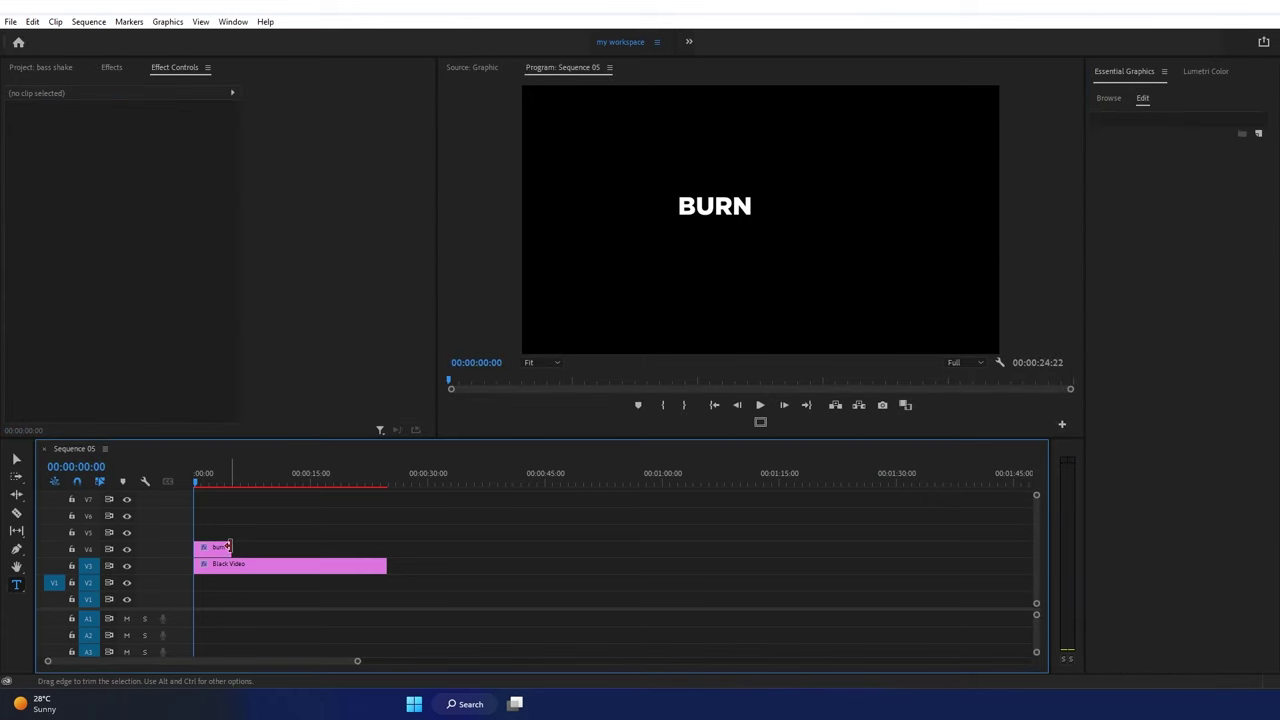
left_click_drag(228, 546, 386, 547)
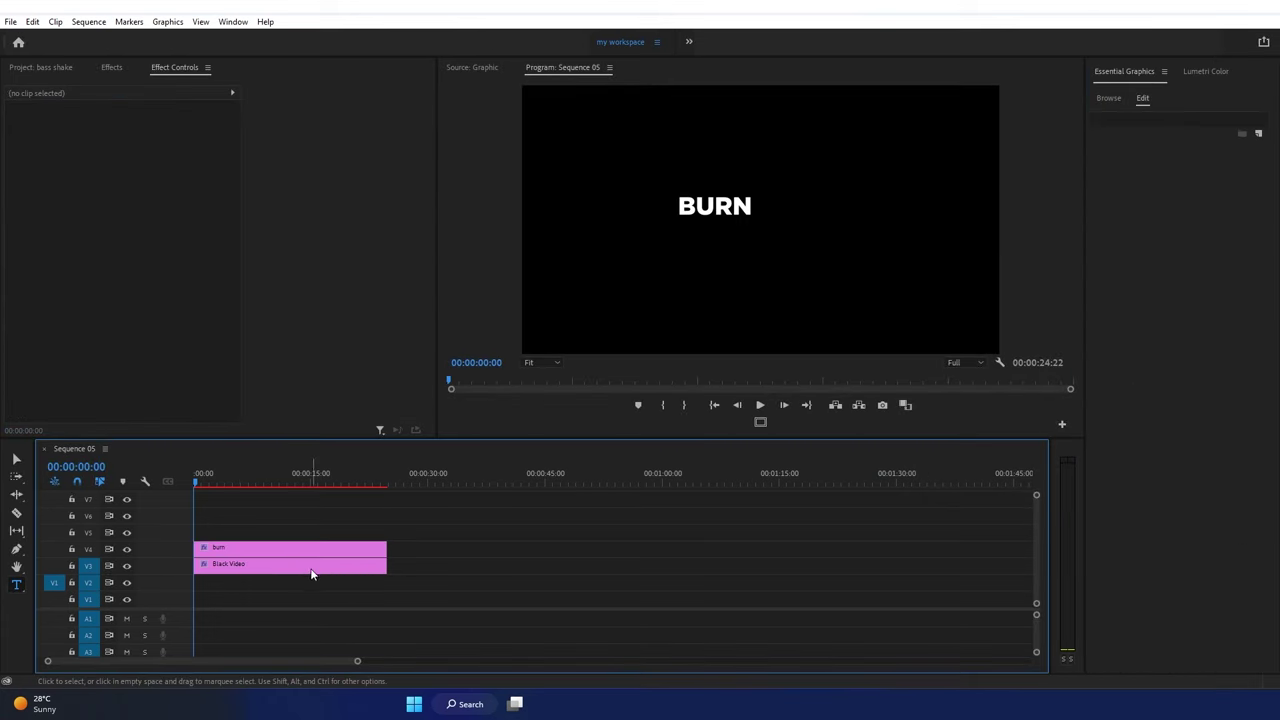
left_click(311, 568)
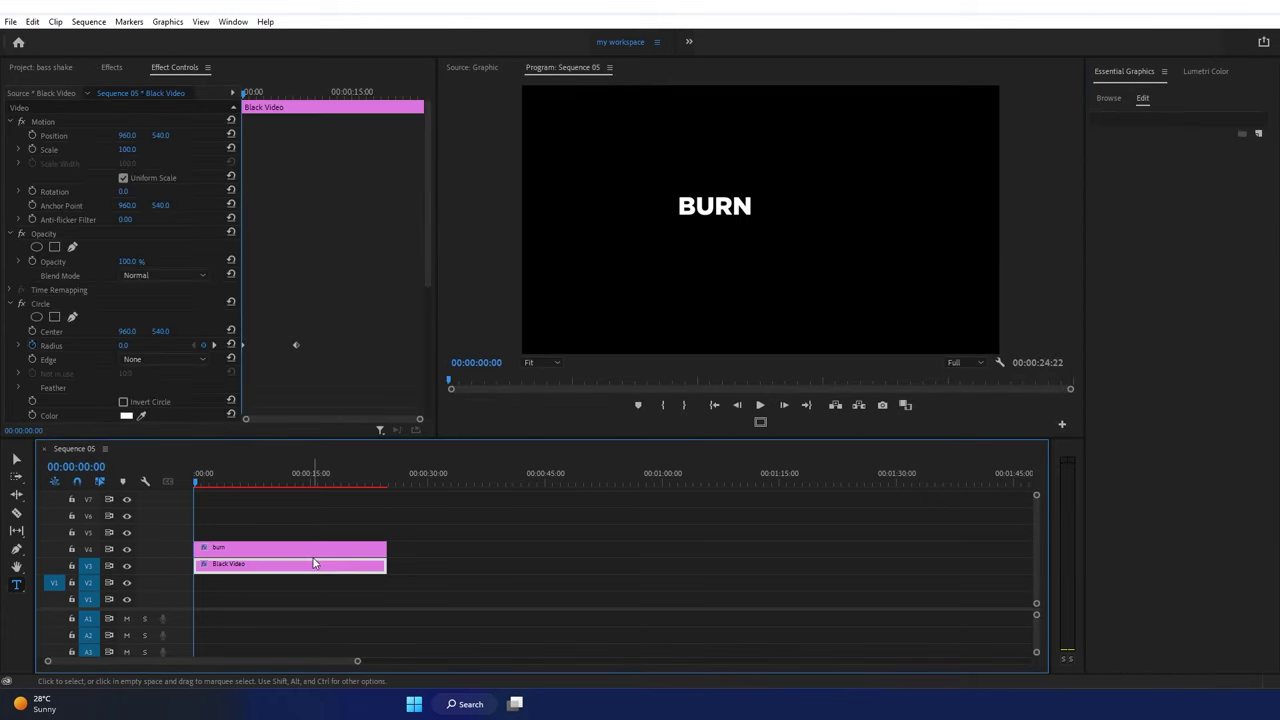
left_click(240, 551)
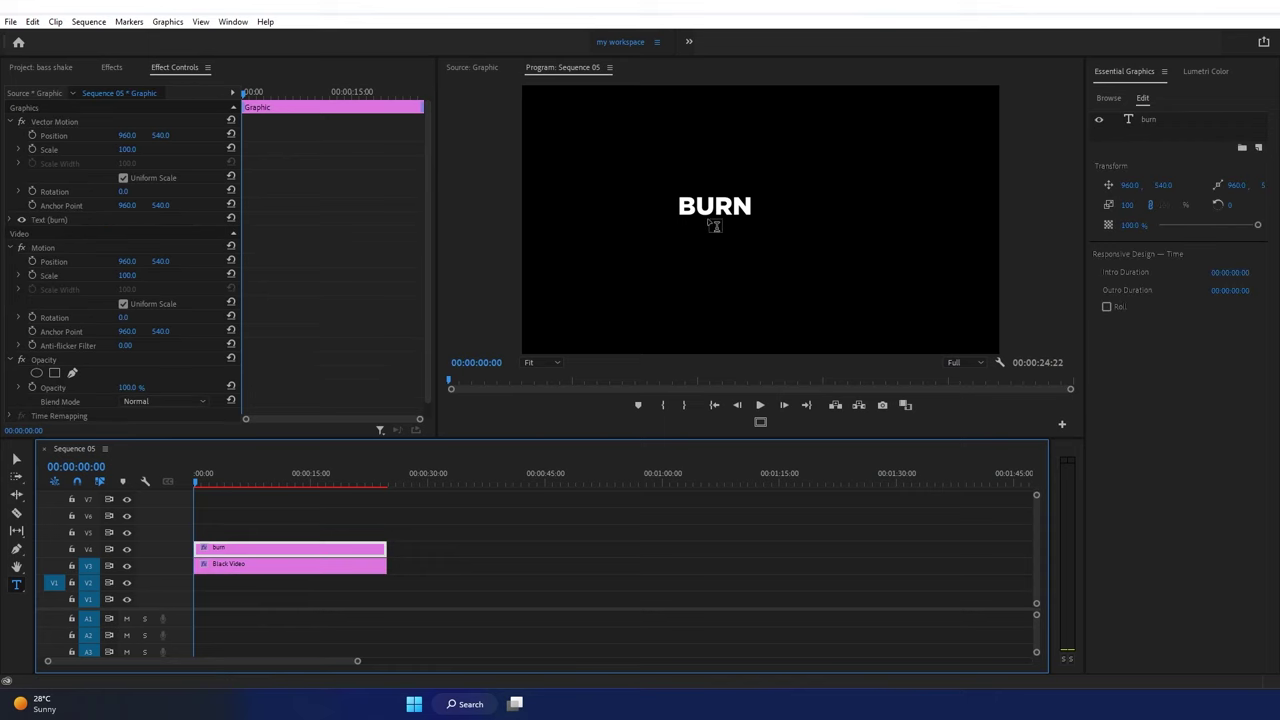
Step: Enlarge the BURN text and centre it horizontally in the frame
key("v")
left_click(745, 207)
left_click_drag(762, 226, 980, 243)
left_click_drag(890, 193, 822, 228)
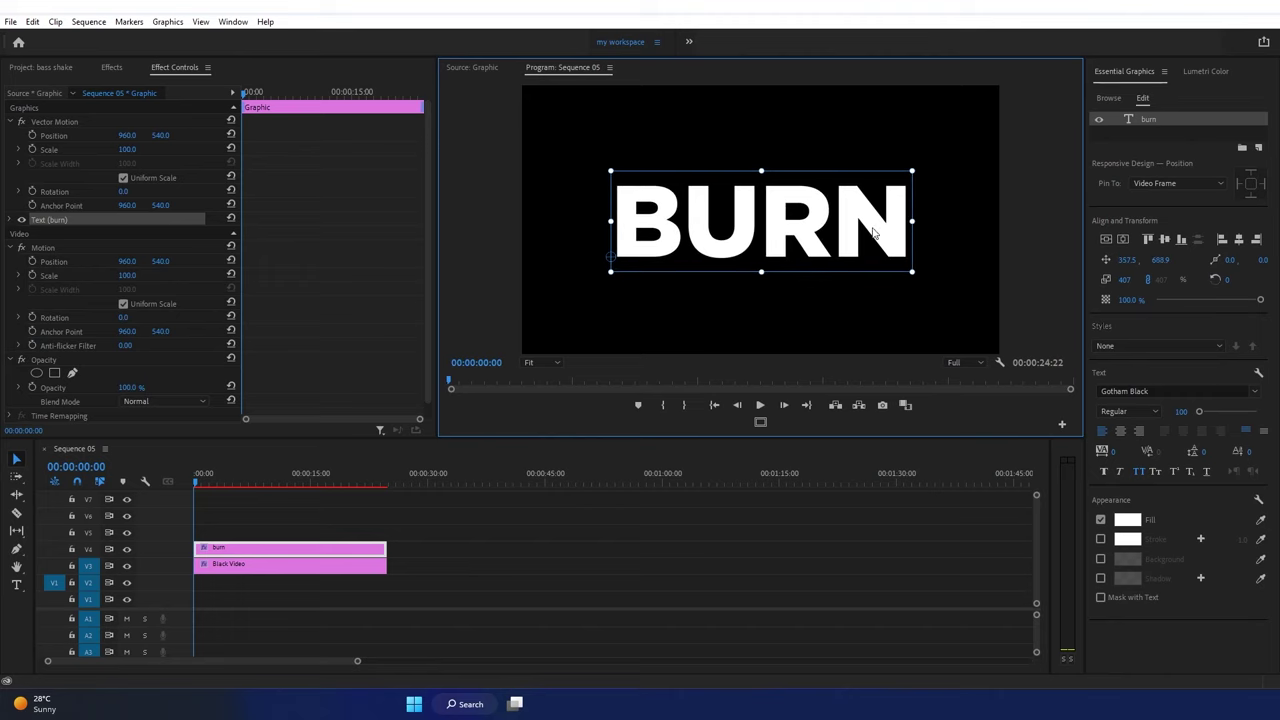
left_click_drag(903, 224, 924, 220)
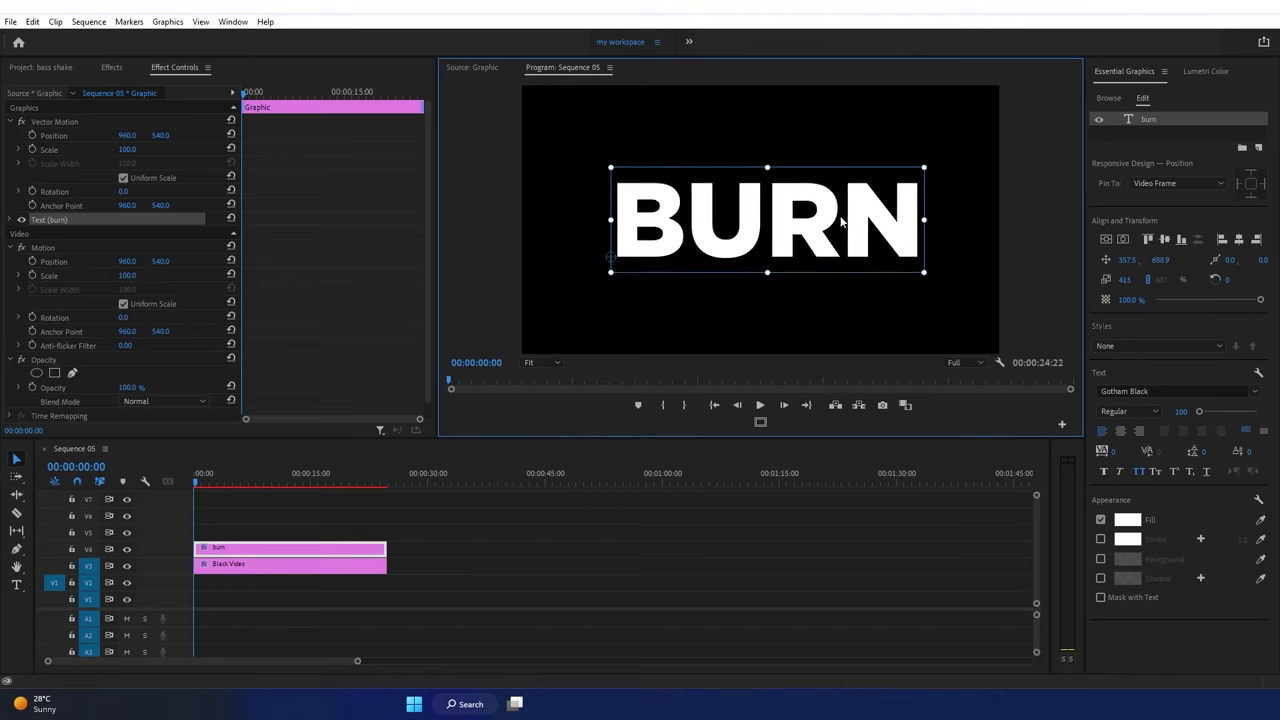
left_click(1123, 241)
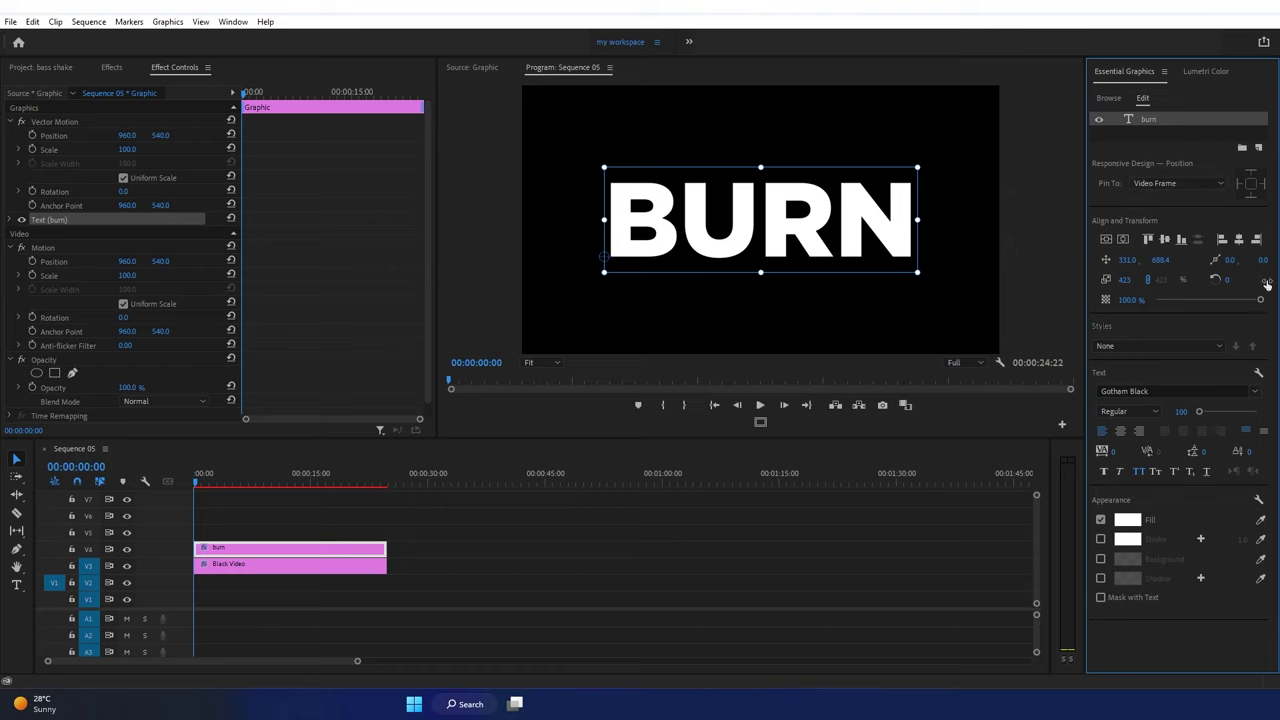
left_click(238, 23)
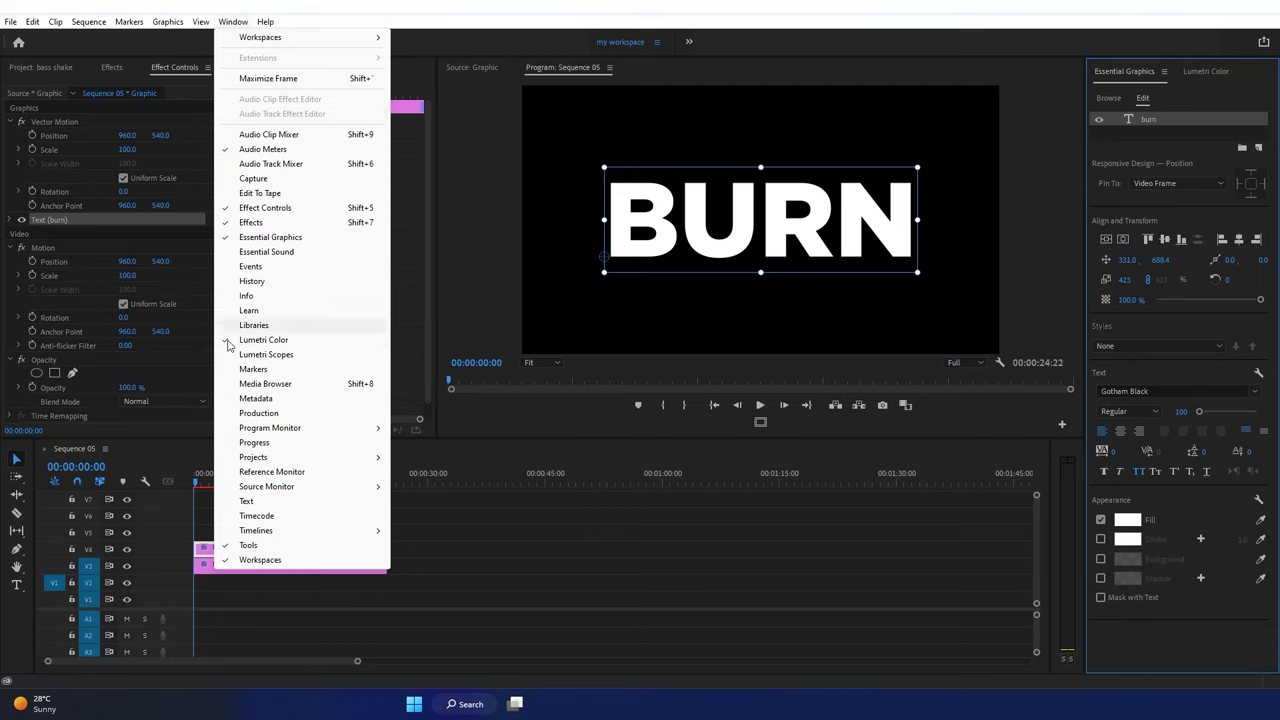
Step: Move the burn title clip from V4 down to V2, below the Black Video clip
left_click(252, 545)
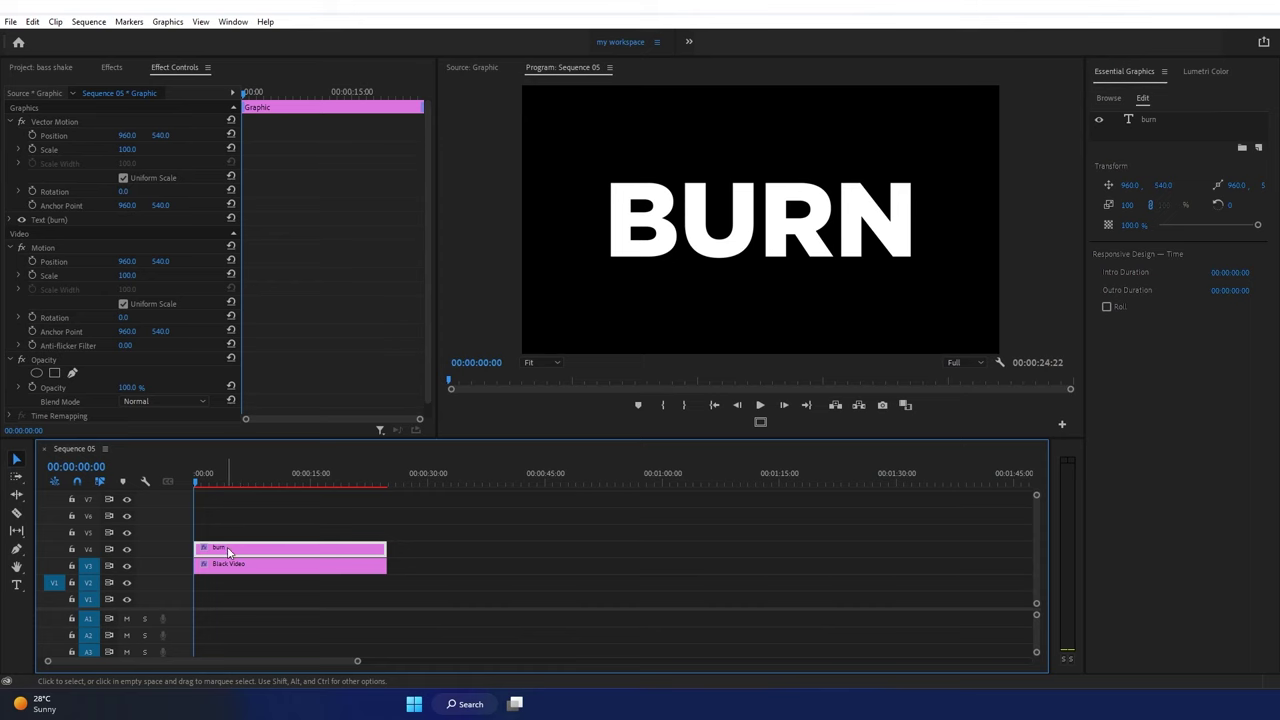
left_click_drag(214, 552, 220, 590)
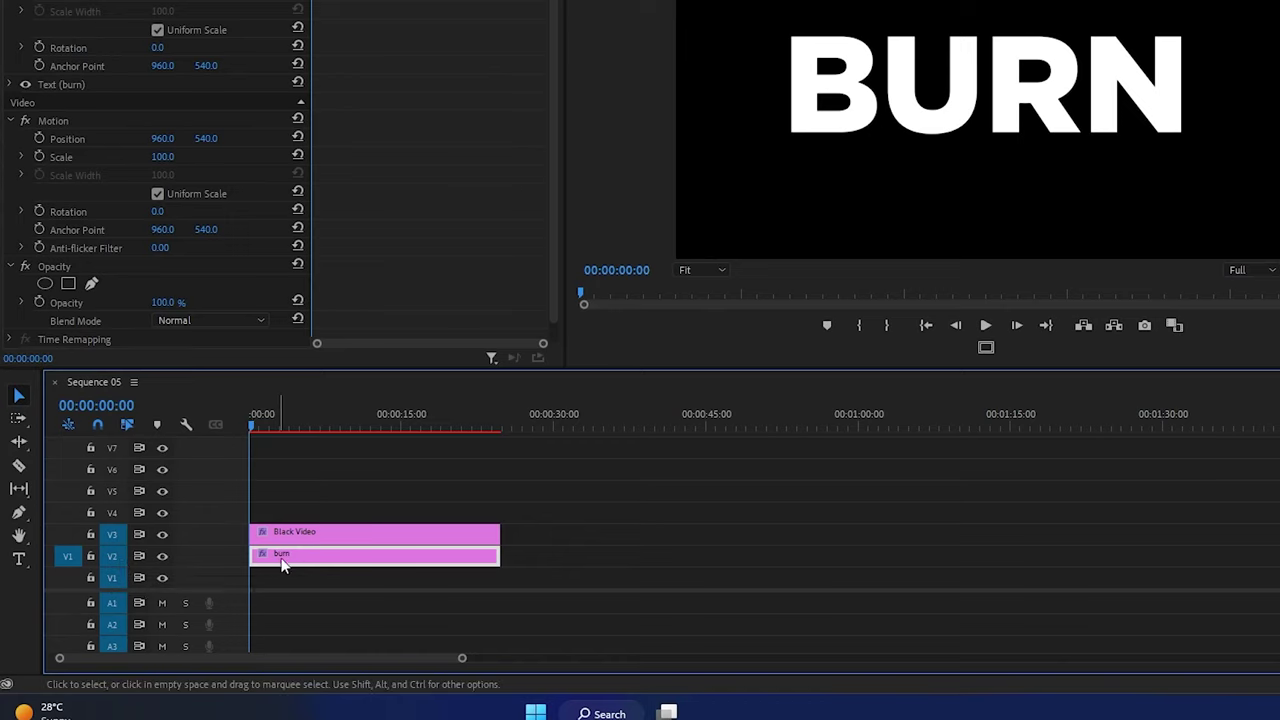
Step: Search 'track' and apply Track Matte Key to the burn clip
left_click(144, 62)
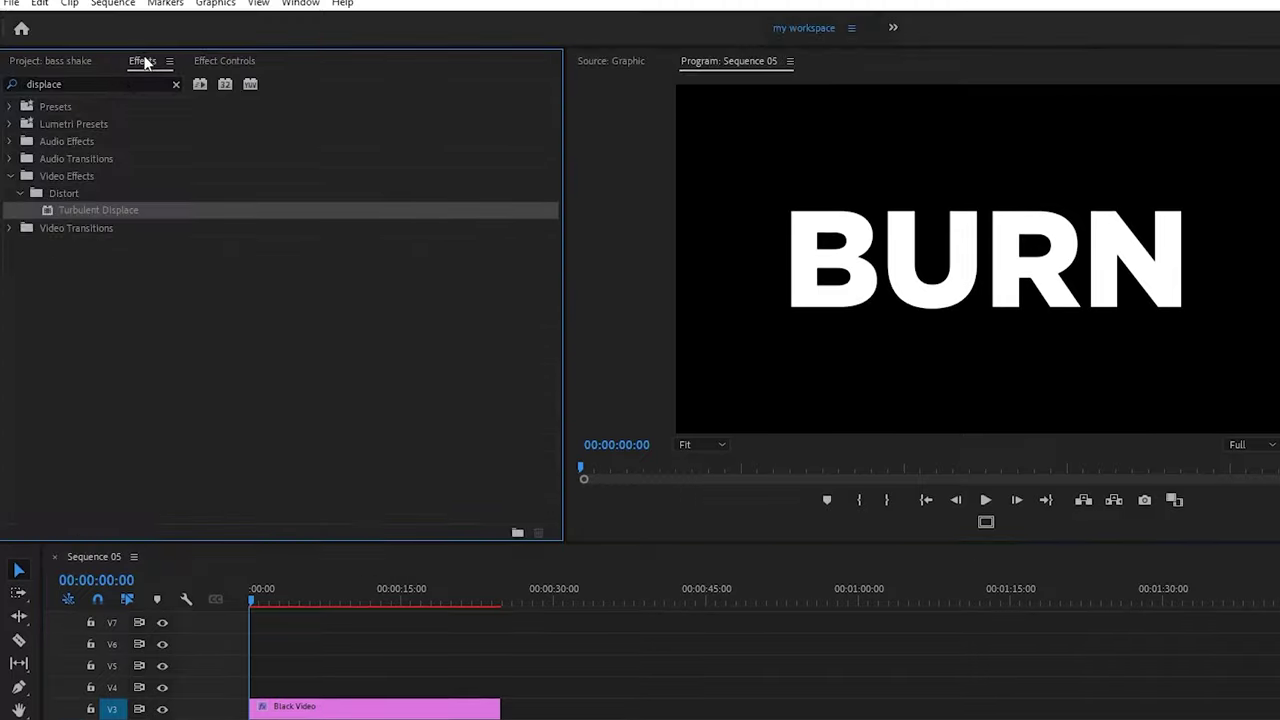
double_click(90, 84)
type("tra")
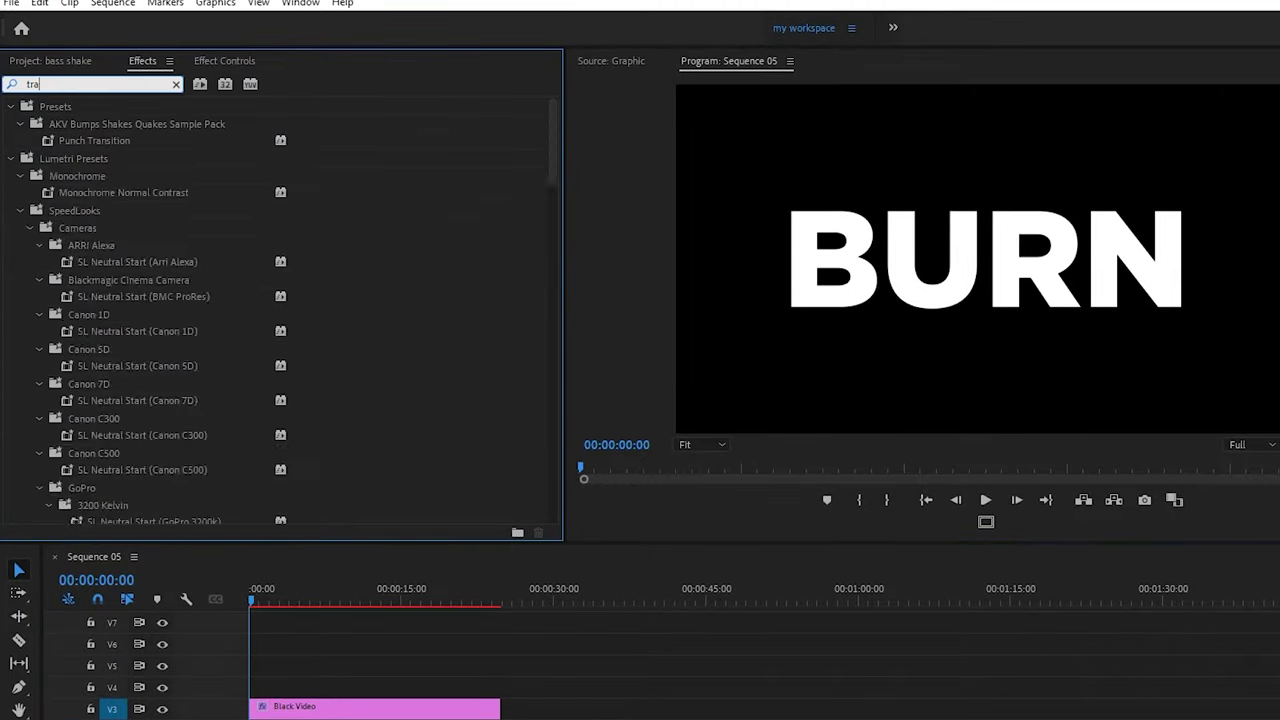
type("ck")
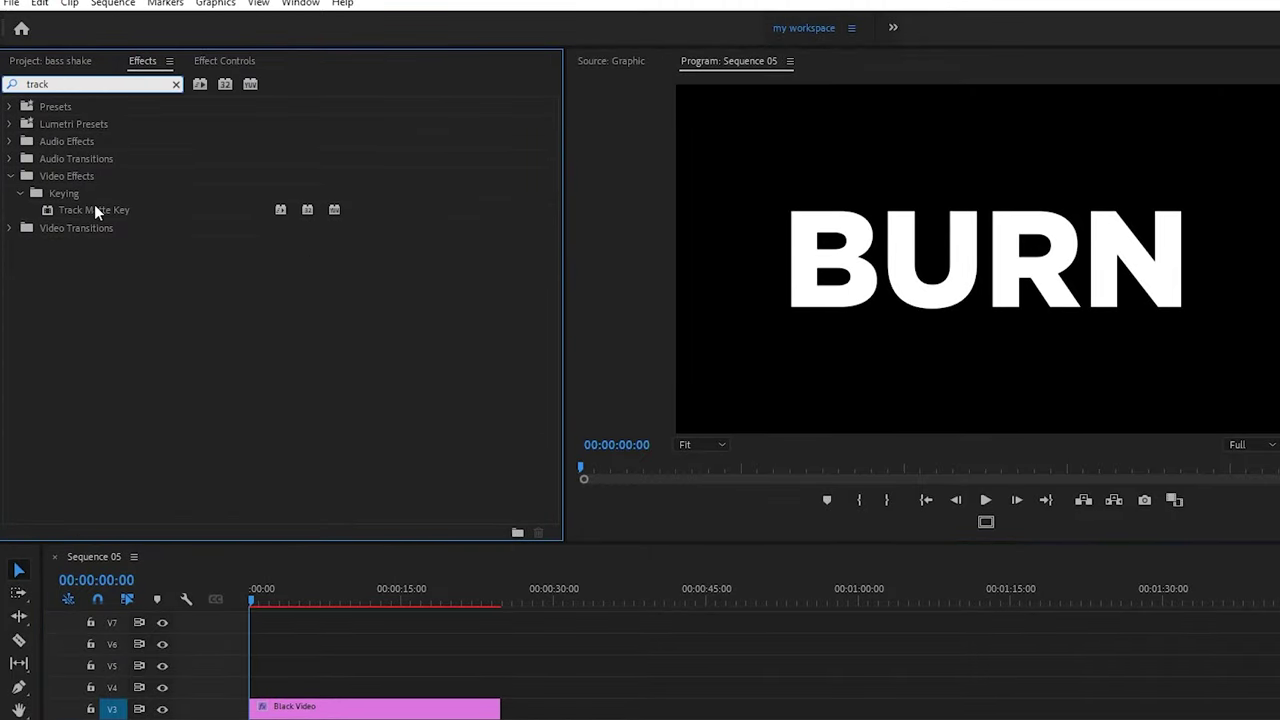
left_click_drag(94, 210, 271, 719)
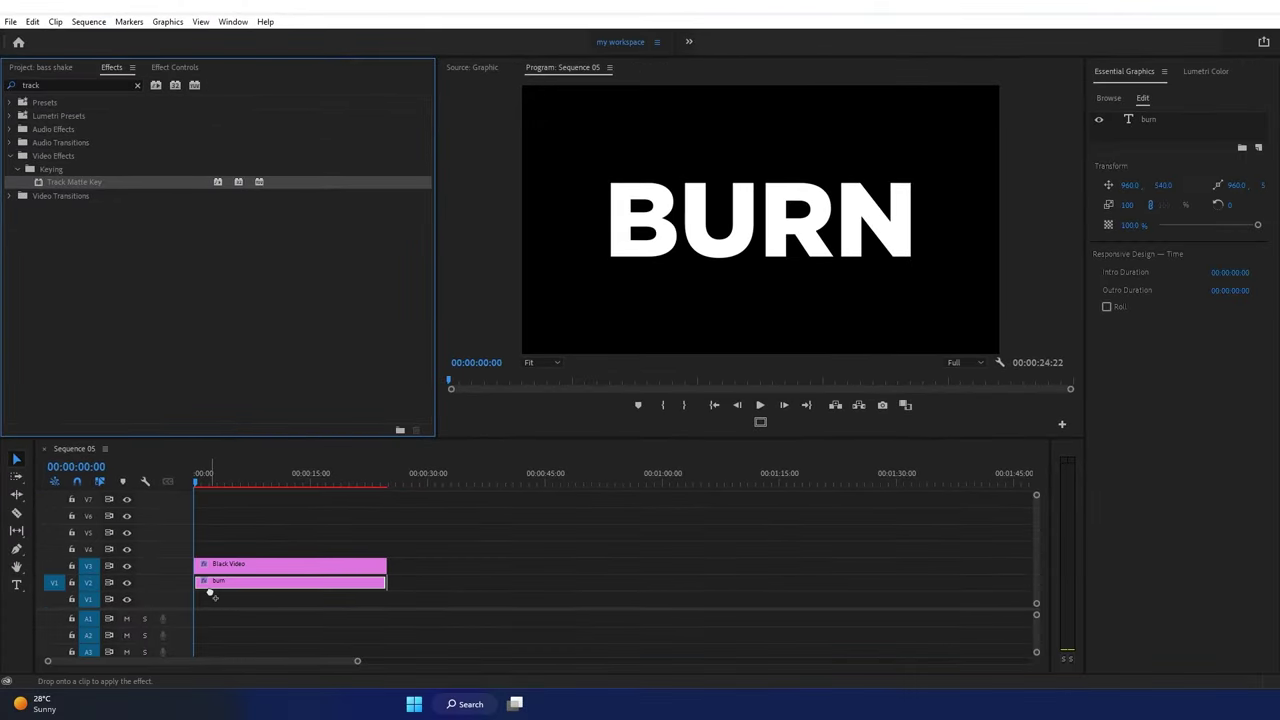
left_click_drag(210, 593, 219, 582)
Step: Set the Track Matte Key's Matte to Video 3
left_click(178, 67)
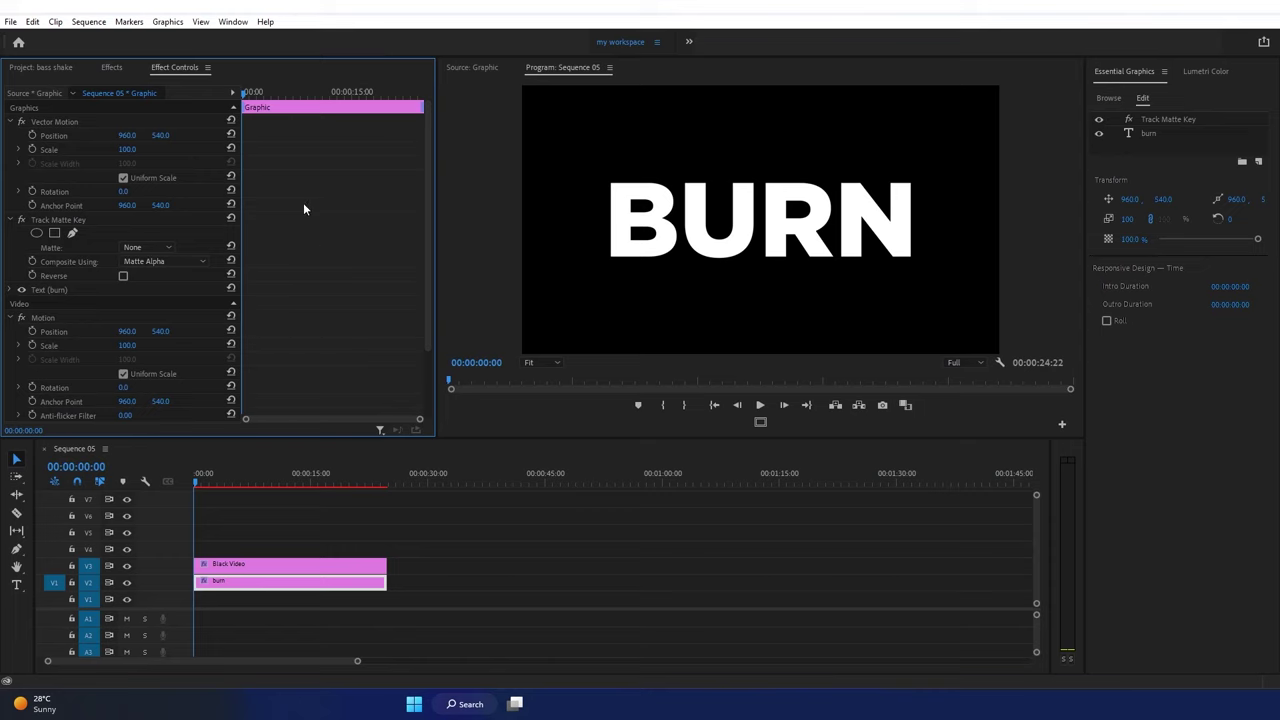
scroll(321, 245, "down", 2)
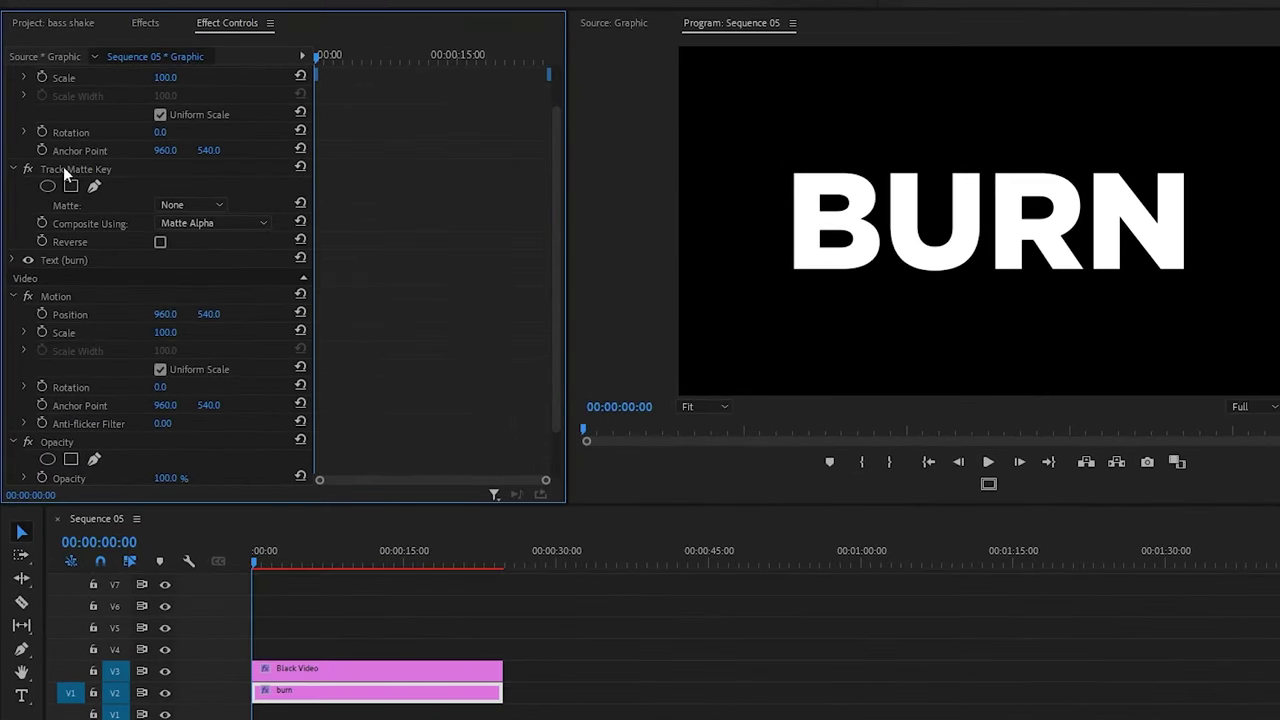
left_click(204, 208)
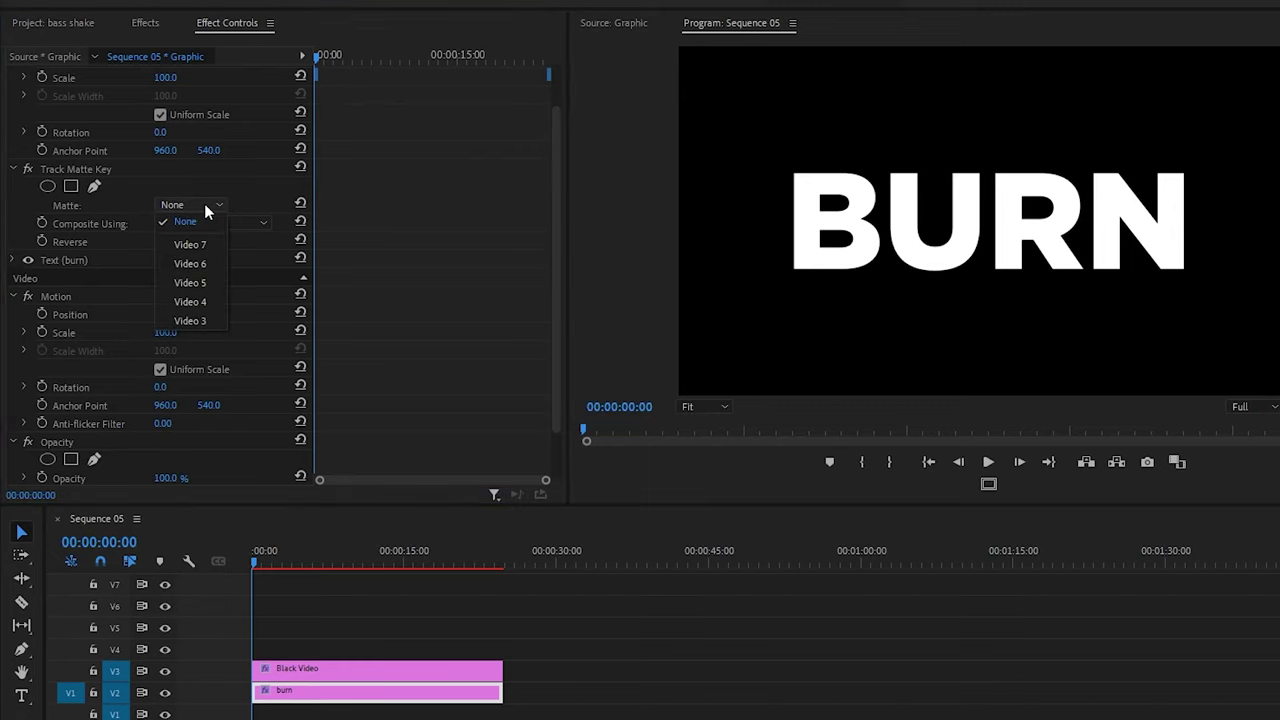
left_click(209, 321)
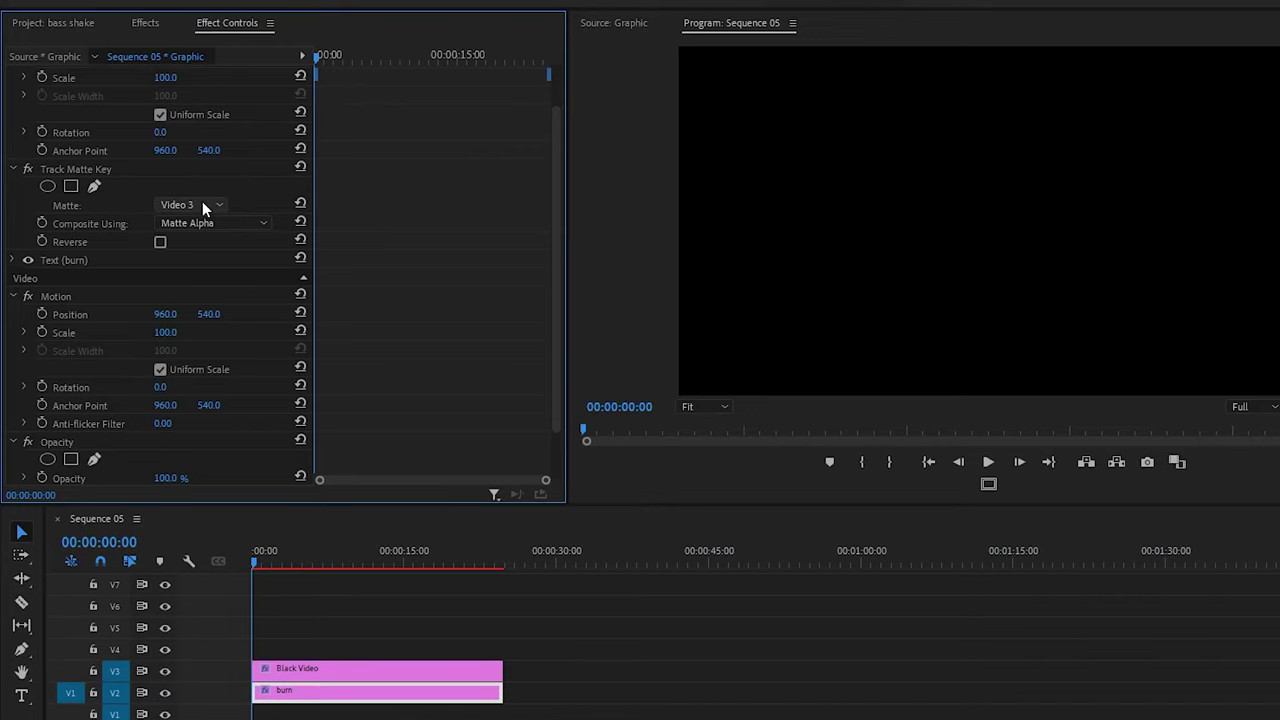
Step: Turn on Reverse so the text burns away, then replay from the start
left_click_drag(260, 563, 276, 567)
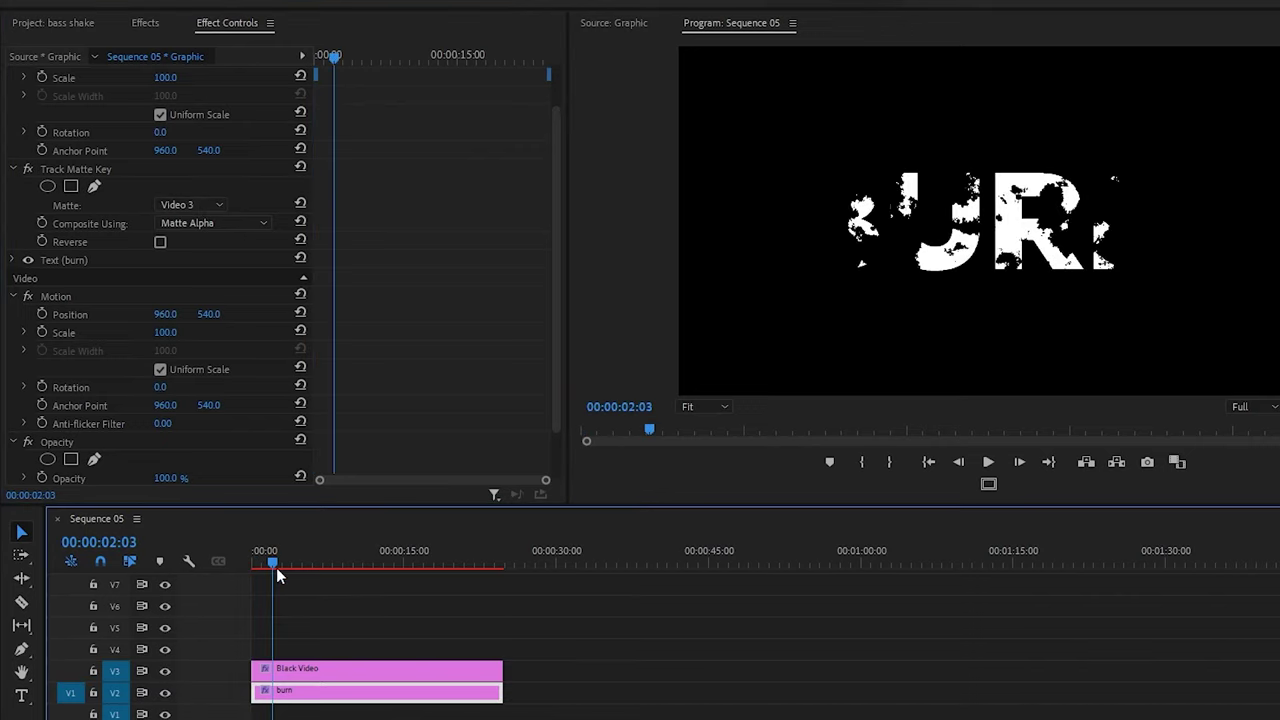
left_click(160, 242)
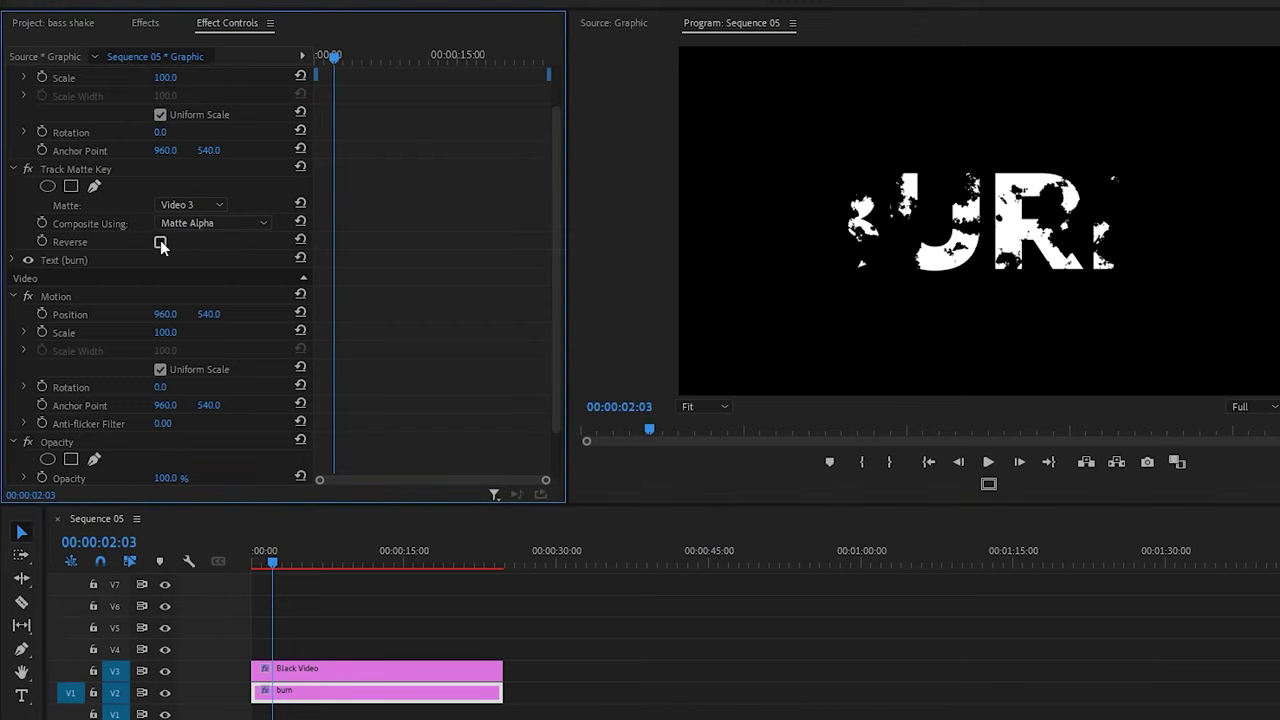
left_click(160, 243)
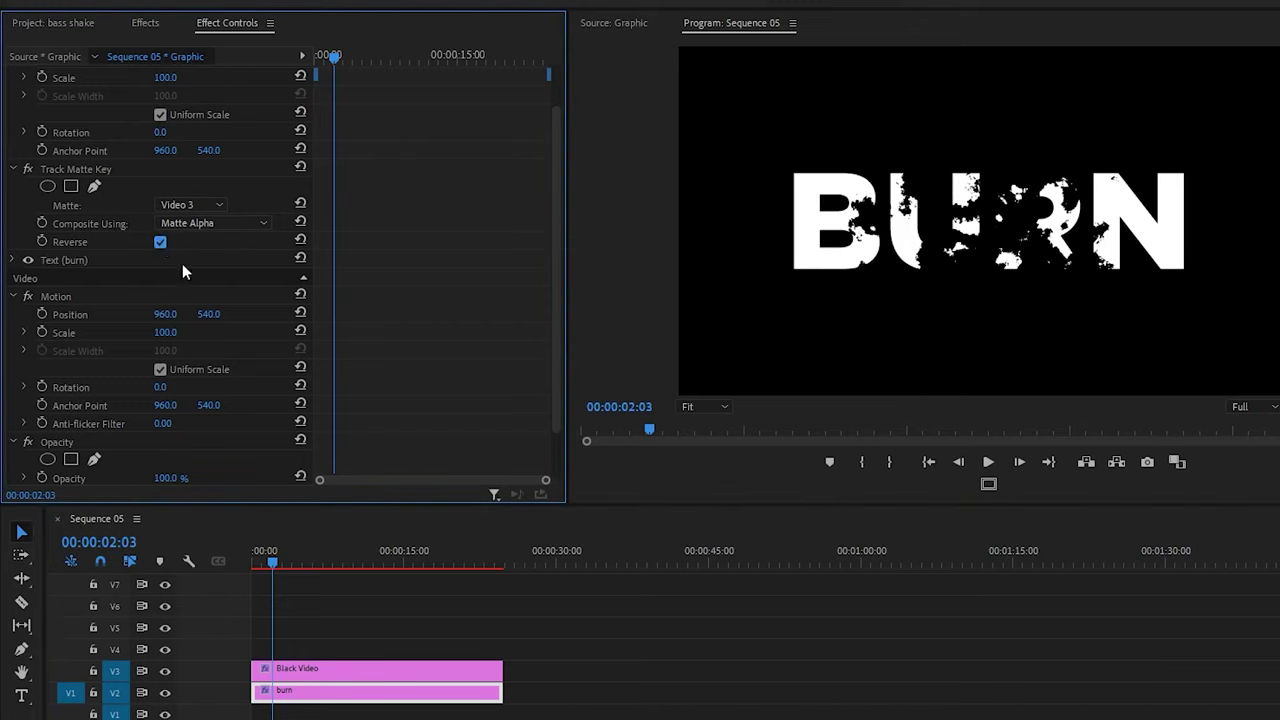
key("Home")
key("space")
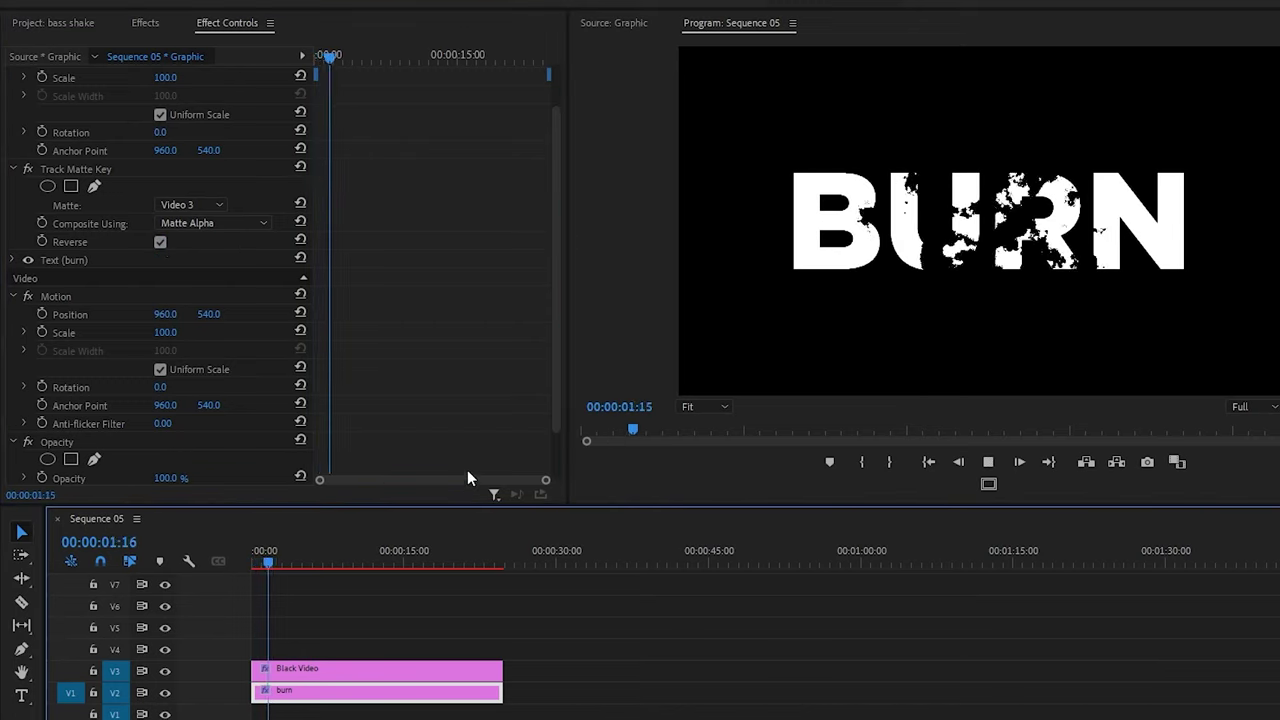
left_click(300, 674)
Step: Duplicate the Black Video matte onto V4 and select the burn clip's Track Matte Key
mouse_move(302, 678)
left_mouse_down()
mouse_move(300, 695)
mouse_move(304, 652)
left_mouse_up()
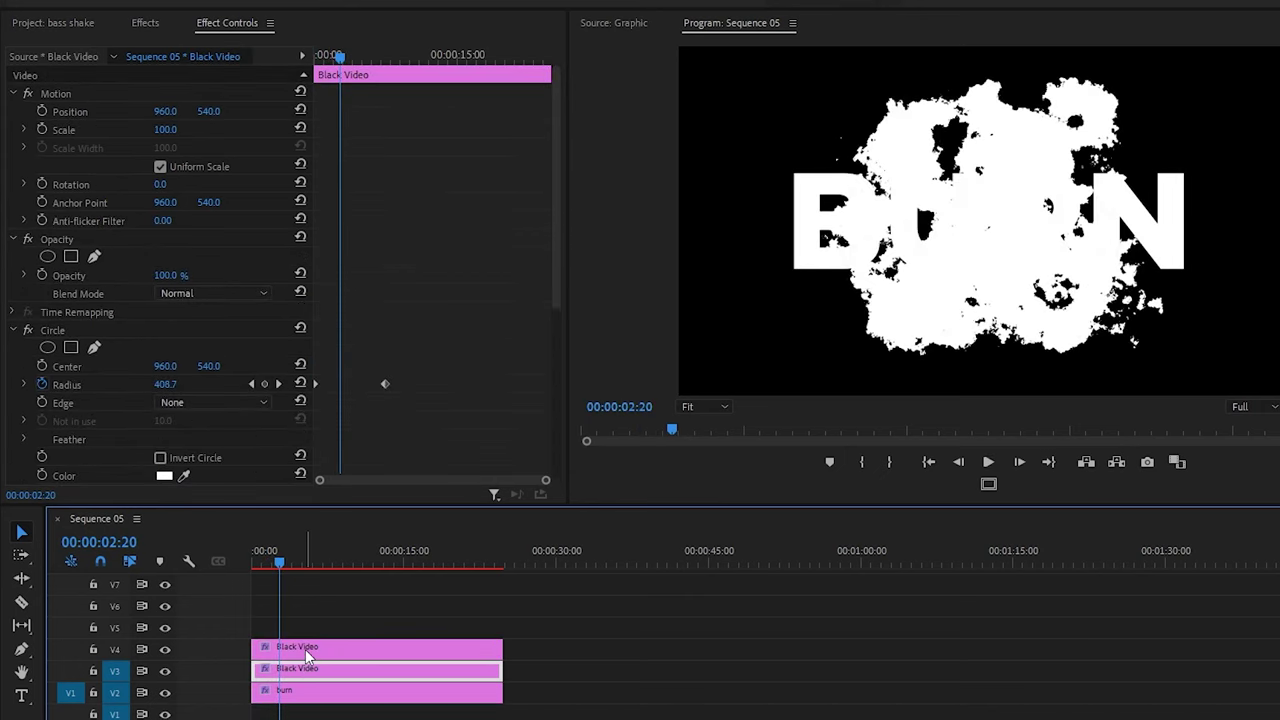
left_click(300, 691)
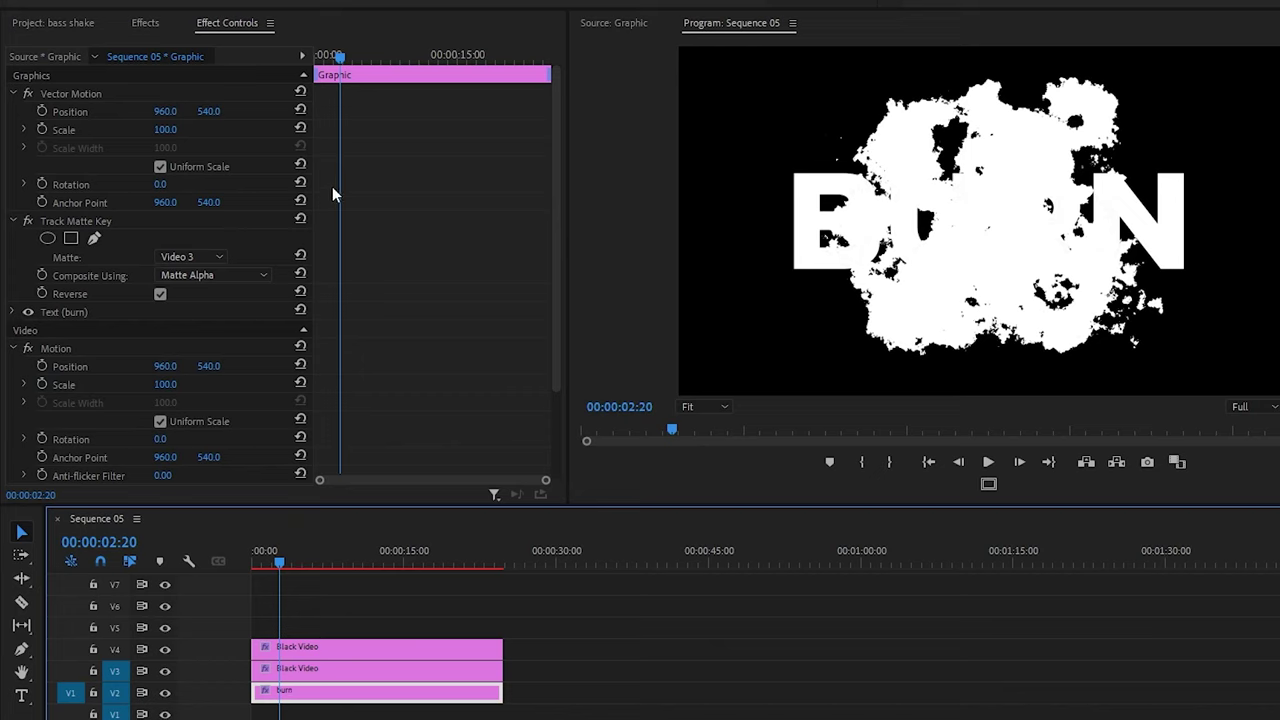
left_click(220, 22)
scroll(349, 257, "down", 3)
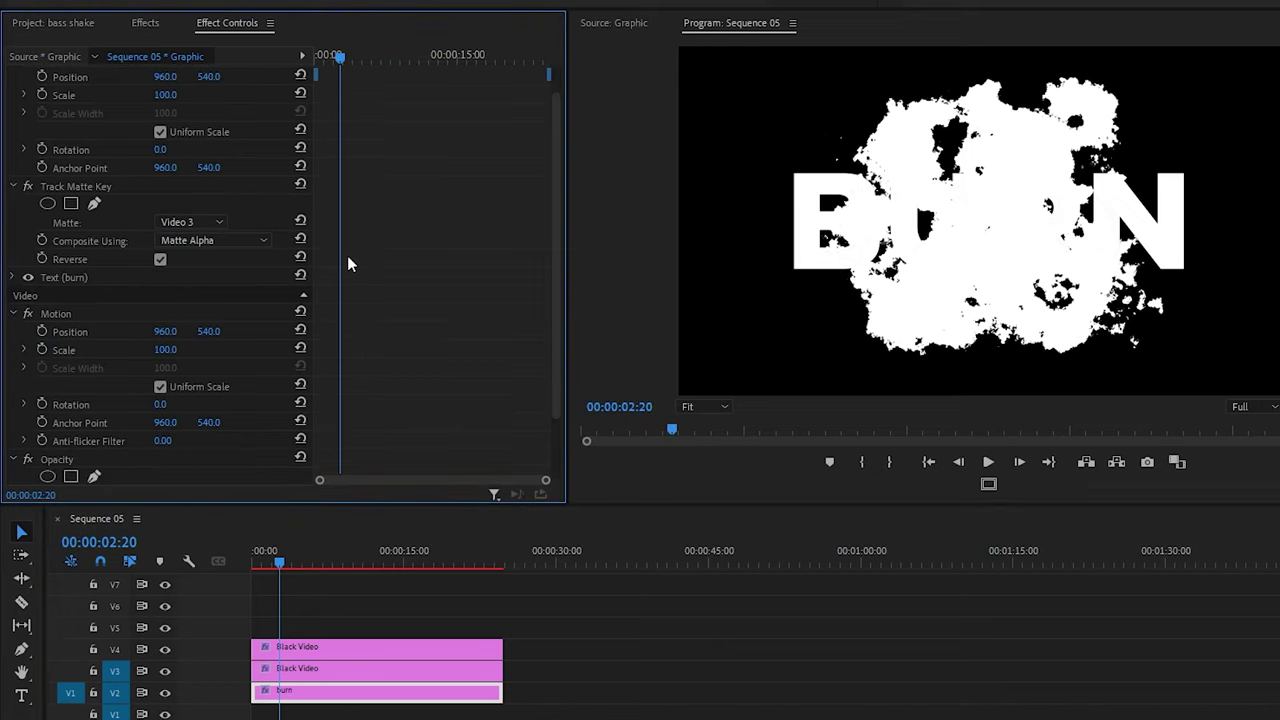
scroll(347, 262, "up", 2)
left_click(104, 182)
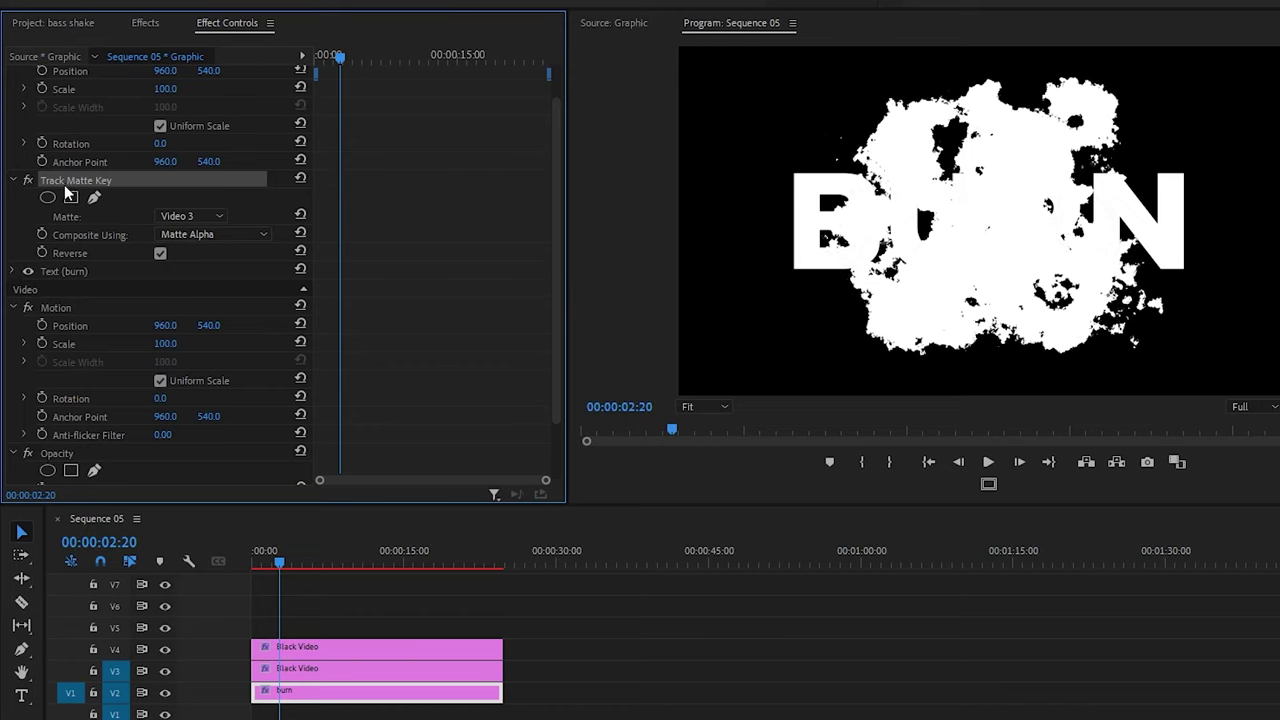
Step: Paste a second Track Matte Key and set the first key's matte to Video 4
key("ctrl+v")
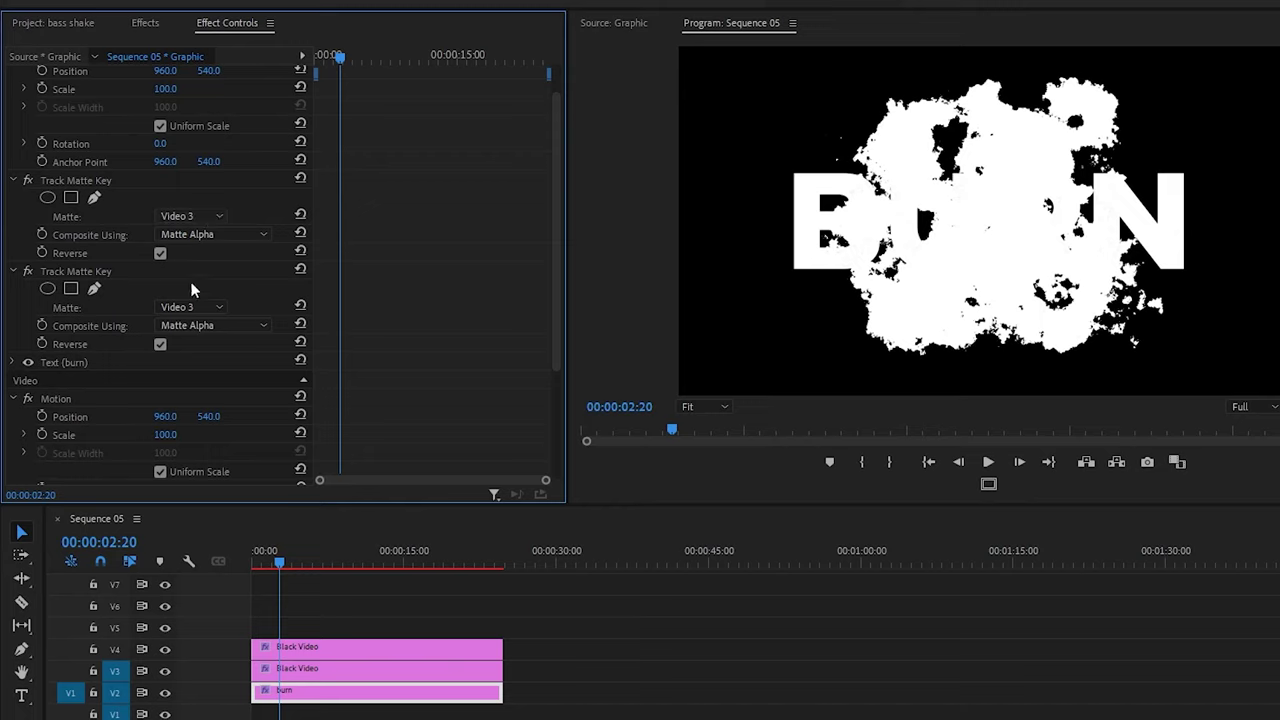
left_click(203, 218)
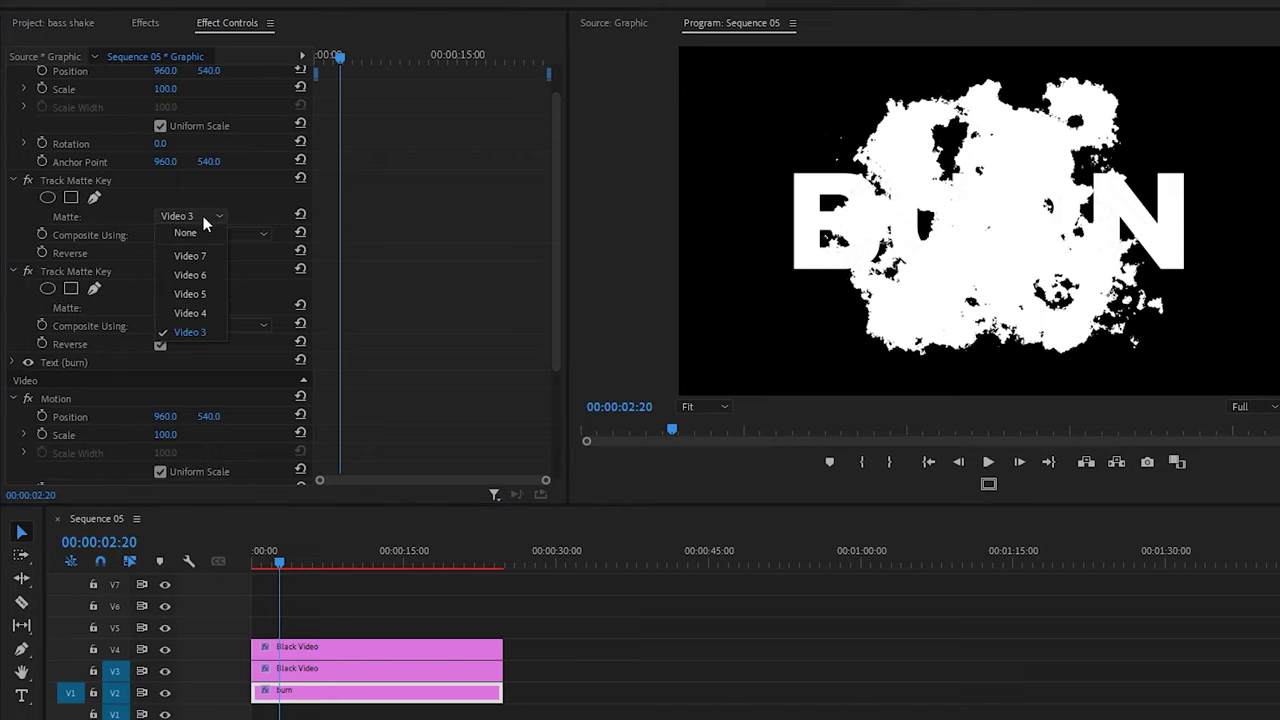
left_click(204, 313)
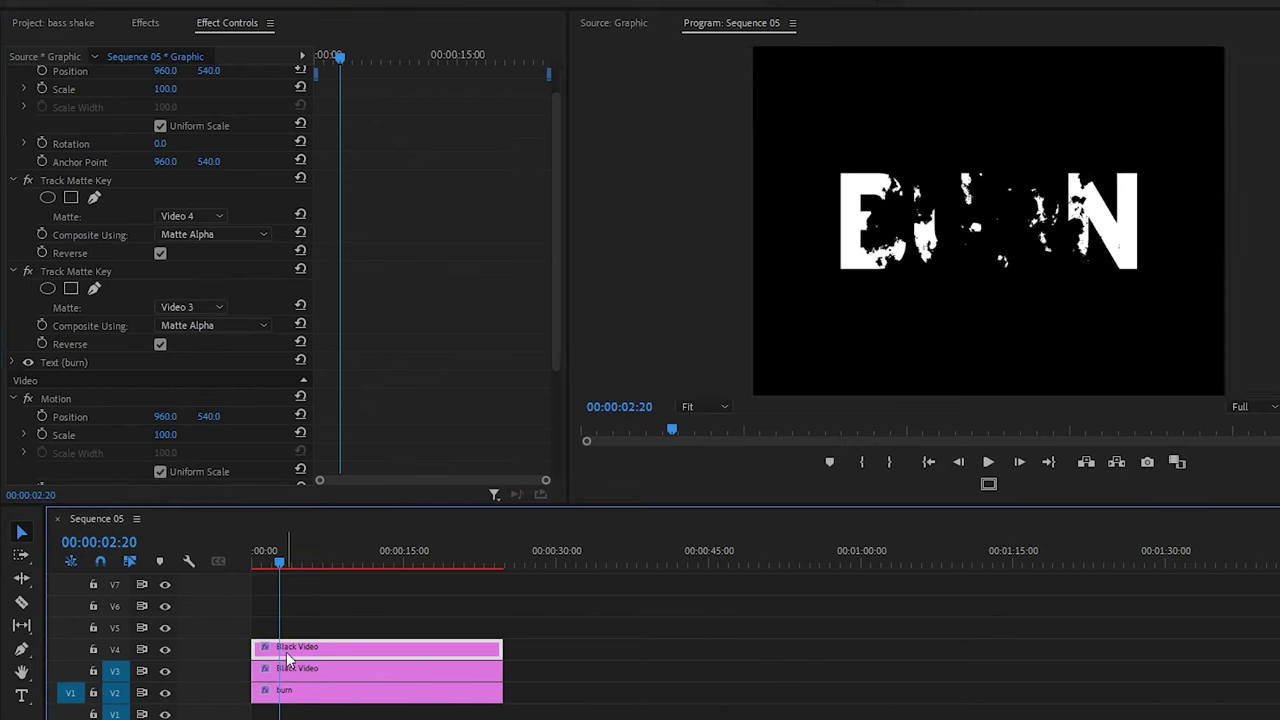
left_click(266, 650)
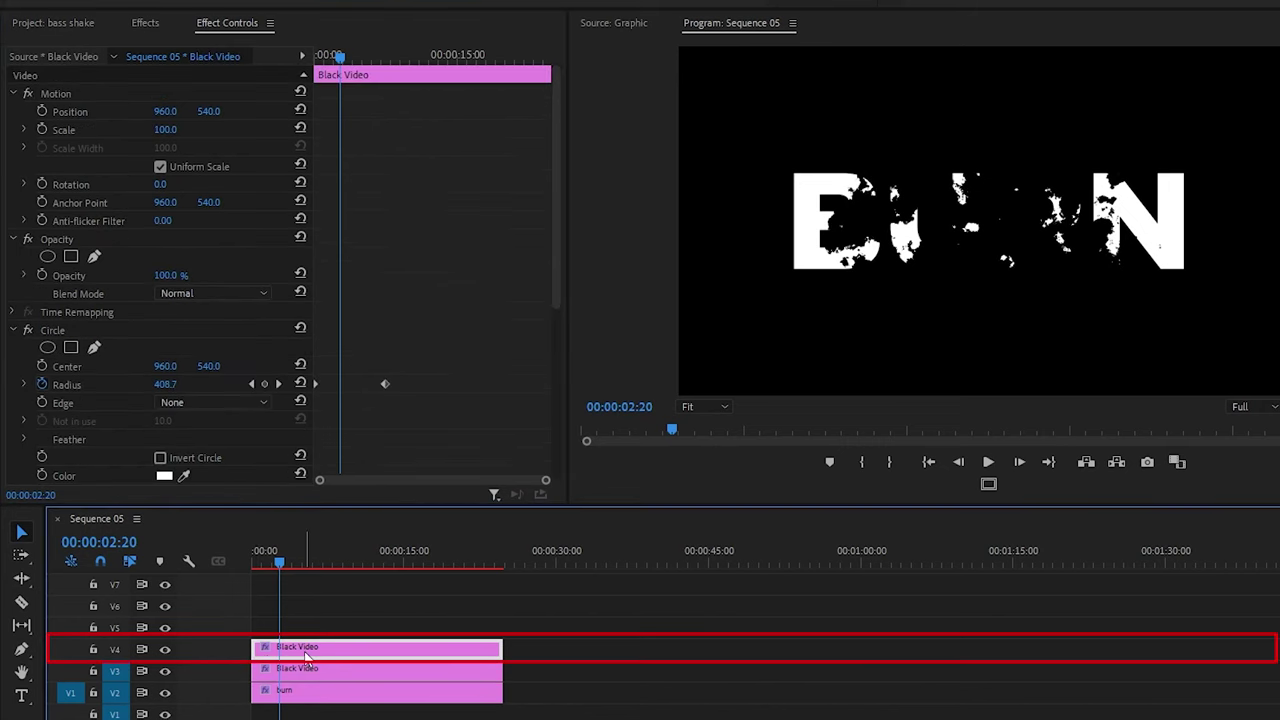
Step: Search 'blur' and apply Gaussian Blur to the V4 Black Video clip
left_click(145, 22)
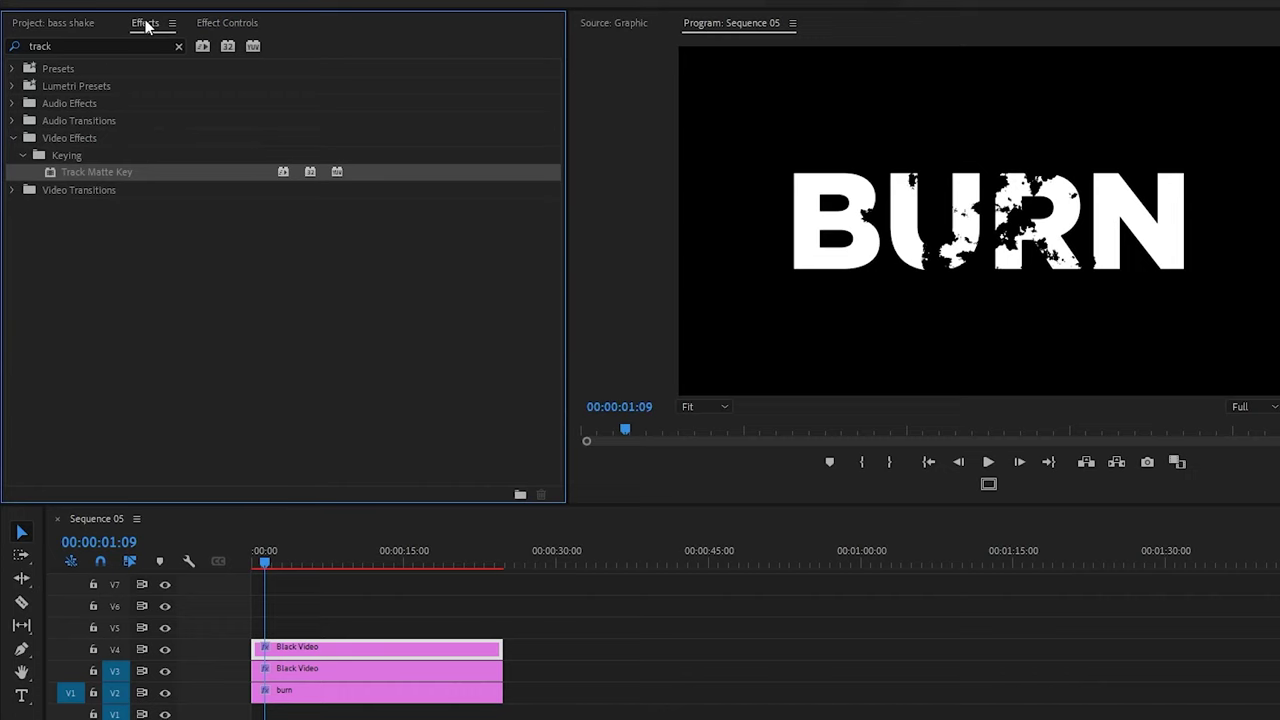
left_click(102, 47)
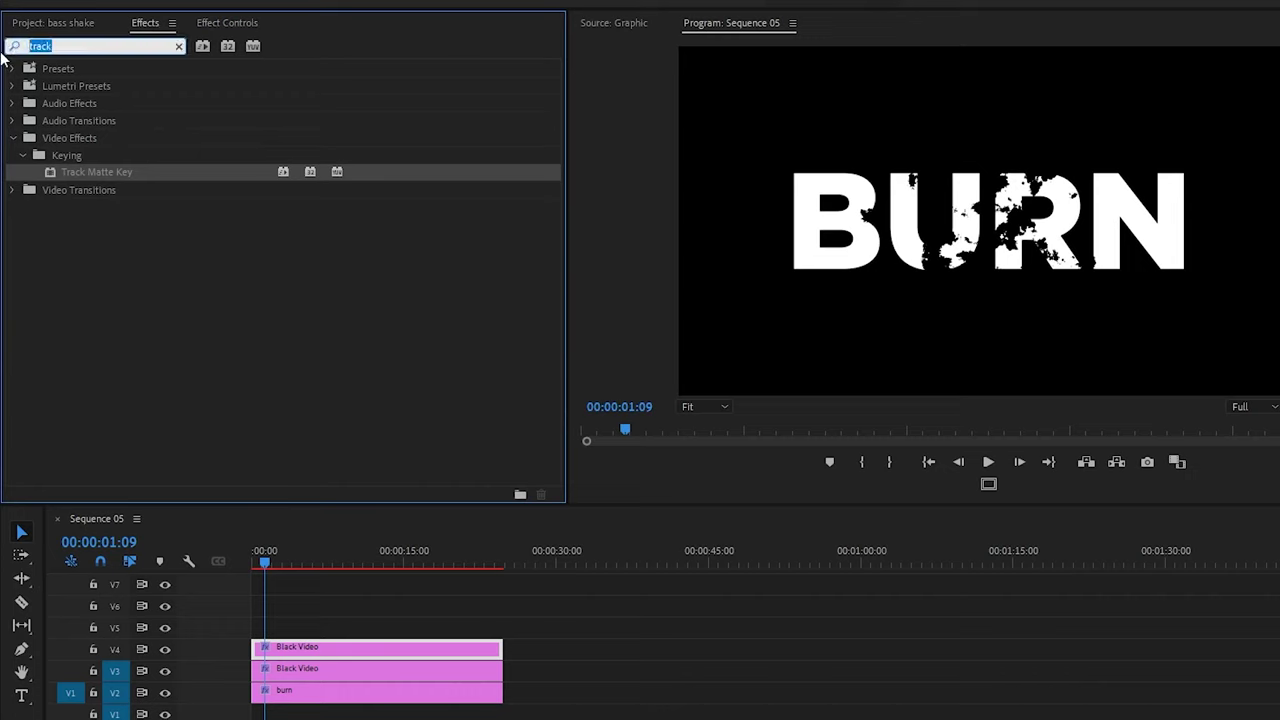
type("blur")
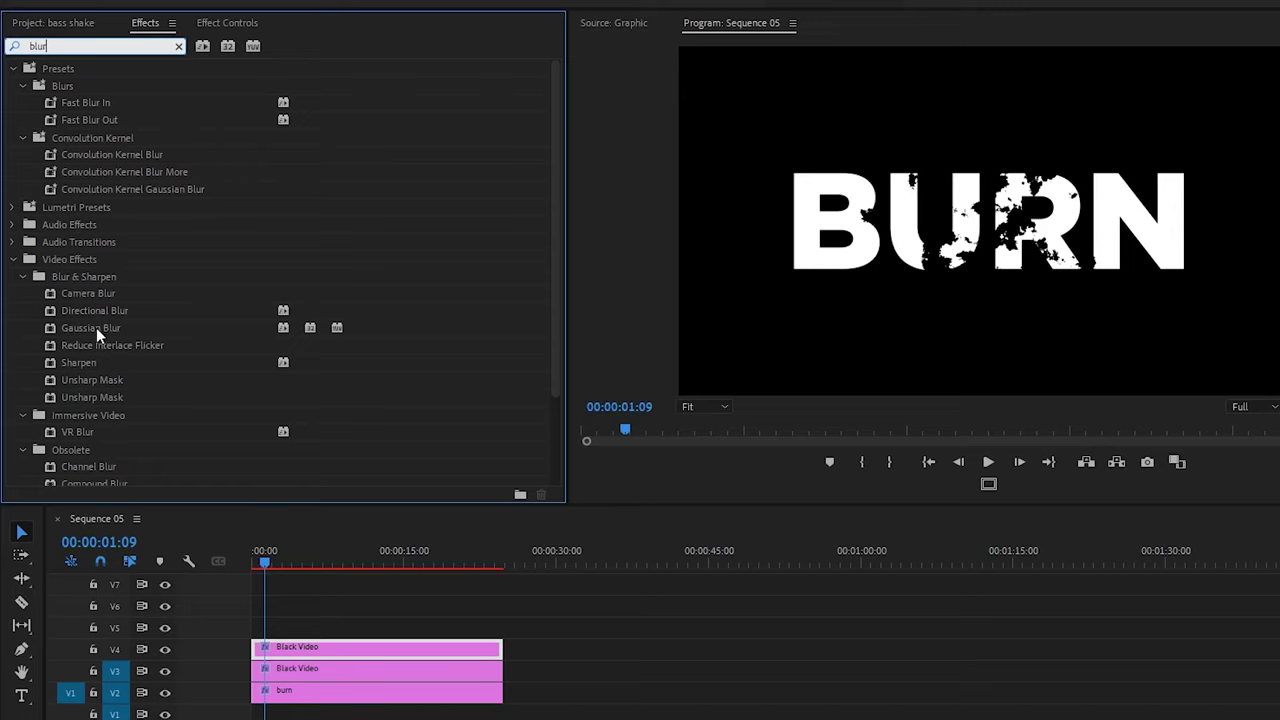
left_click_drag(96, 327, 289, 654)
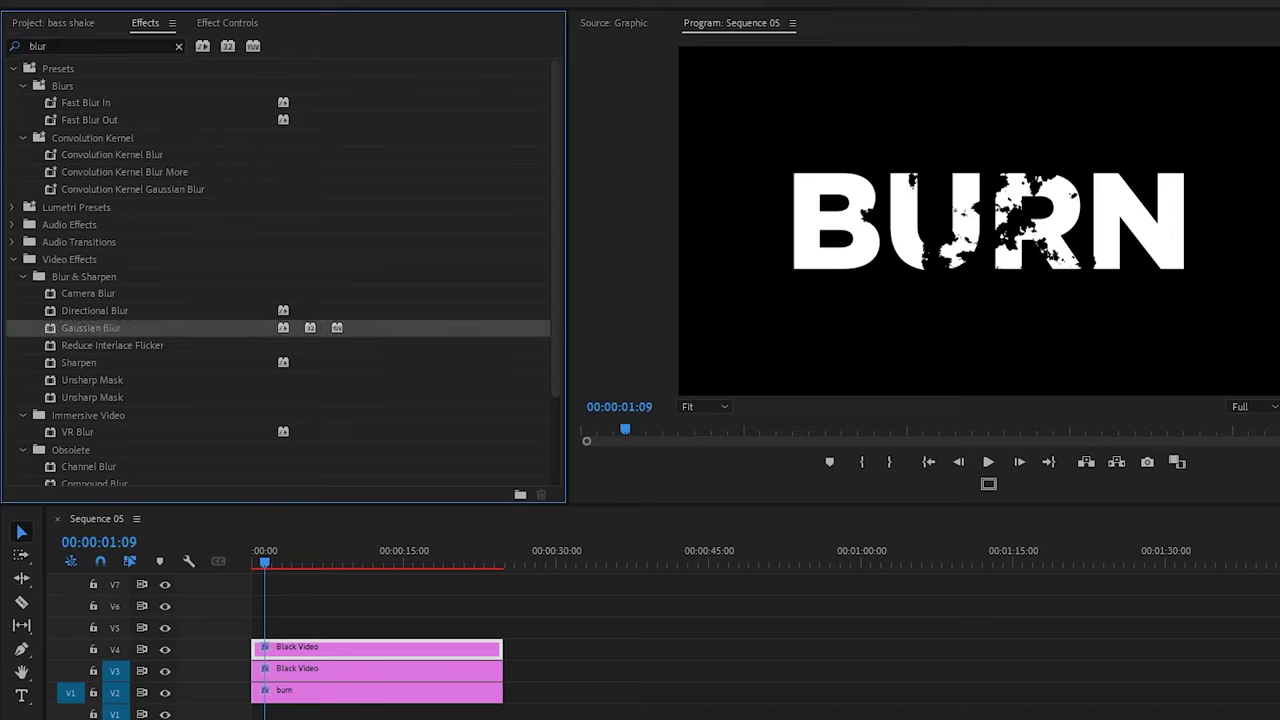
left_click(232, 24)
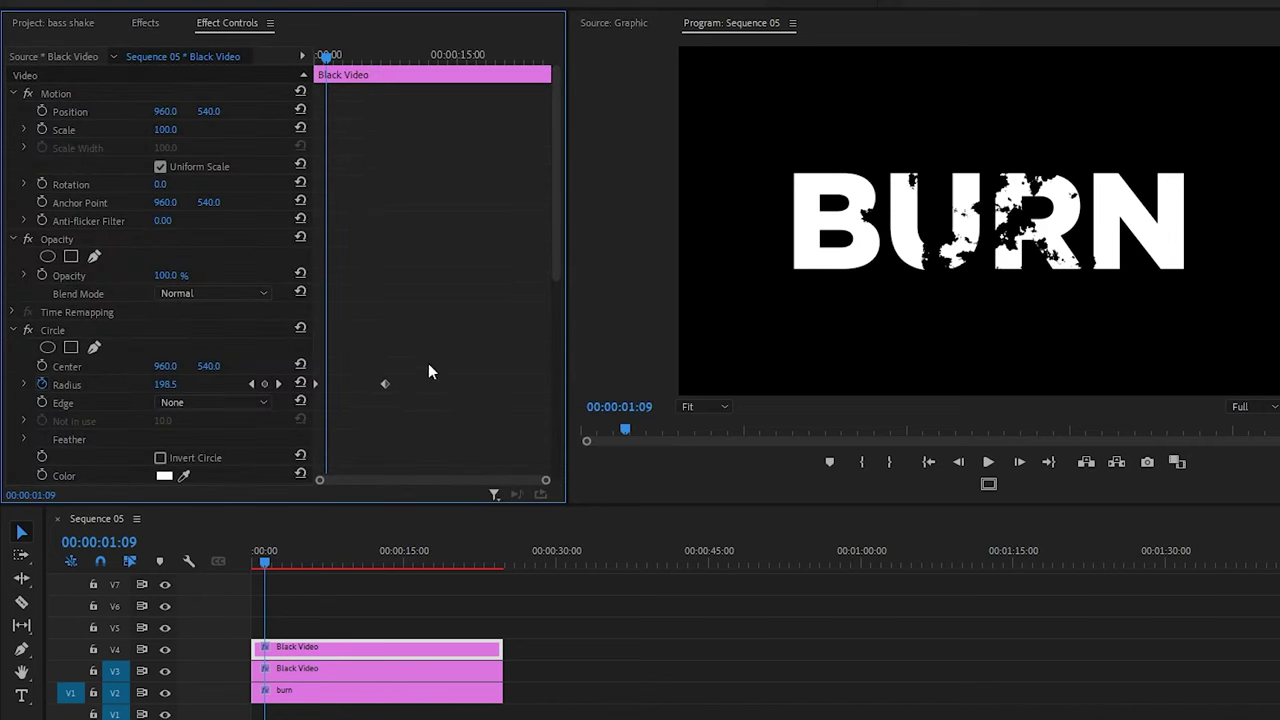
scroll(434, 367, "down", 10)
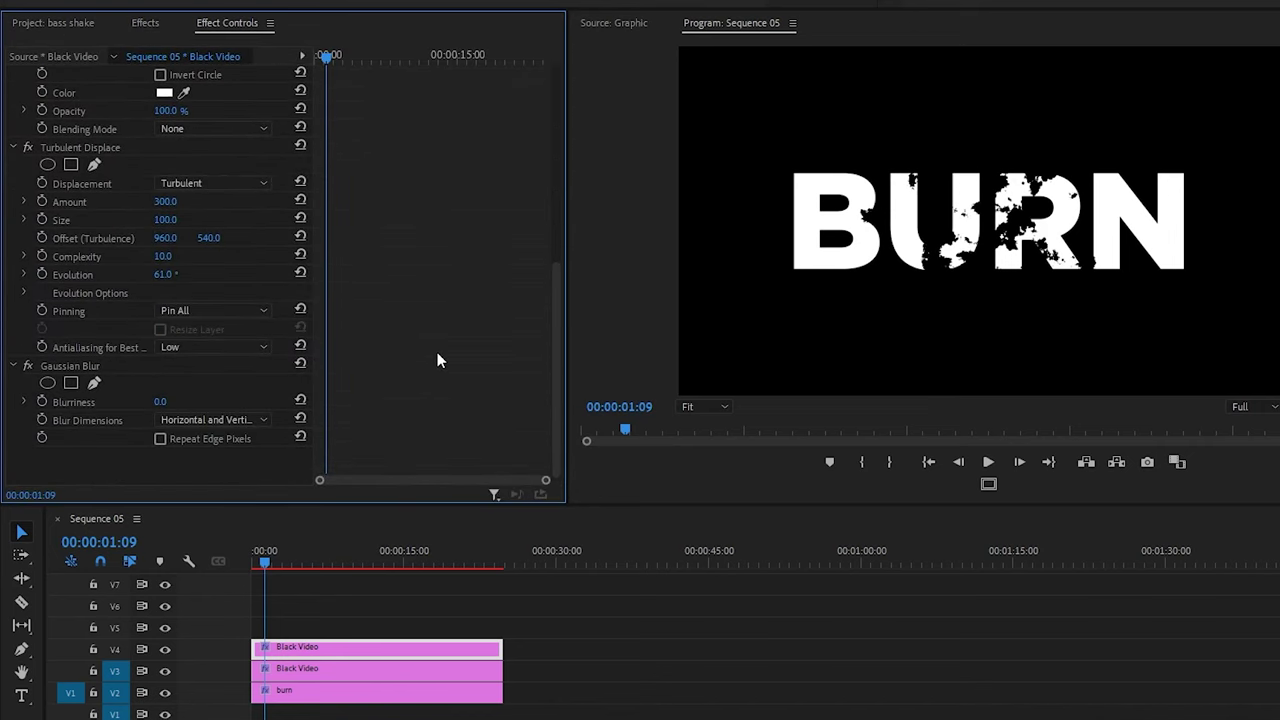
Step: Set Blurriness to 100 and preview the softened burn edges
left_click(157, 403)
type("100")
key("Return")
key("space")
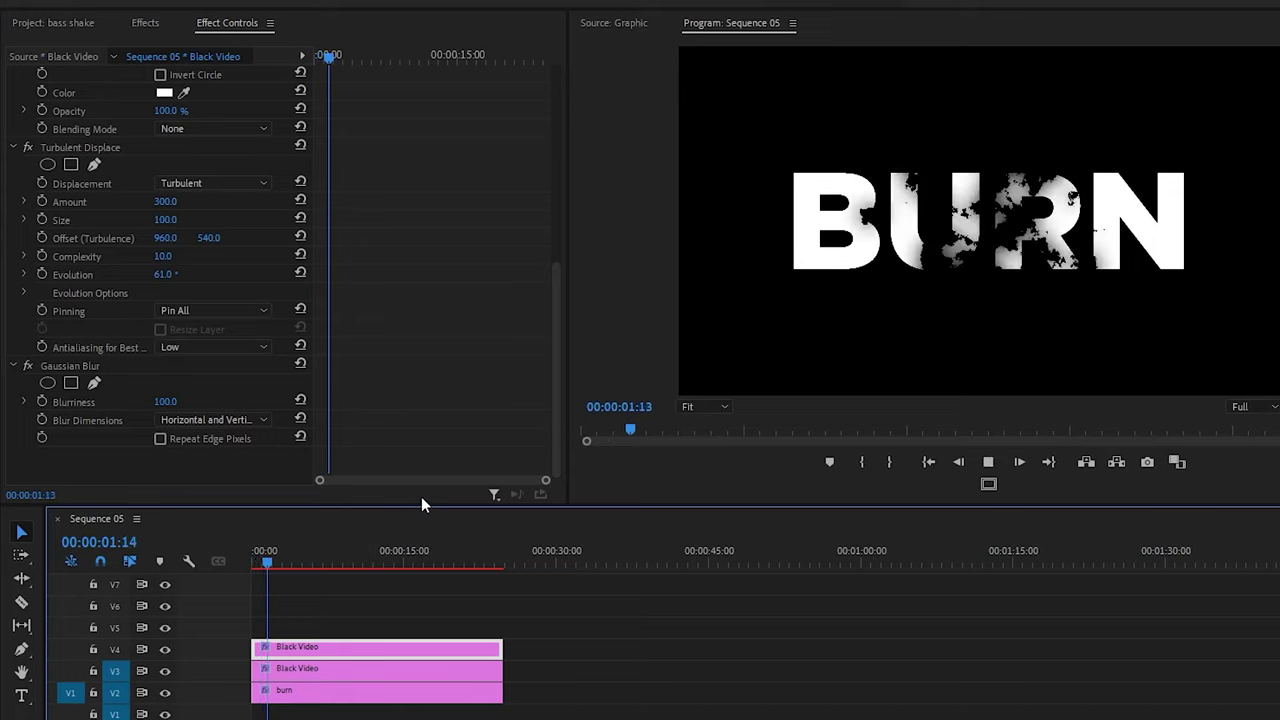
key("ctrl+shift+a")
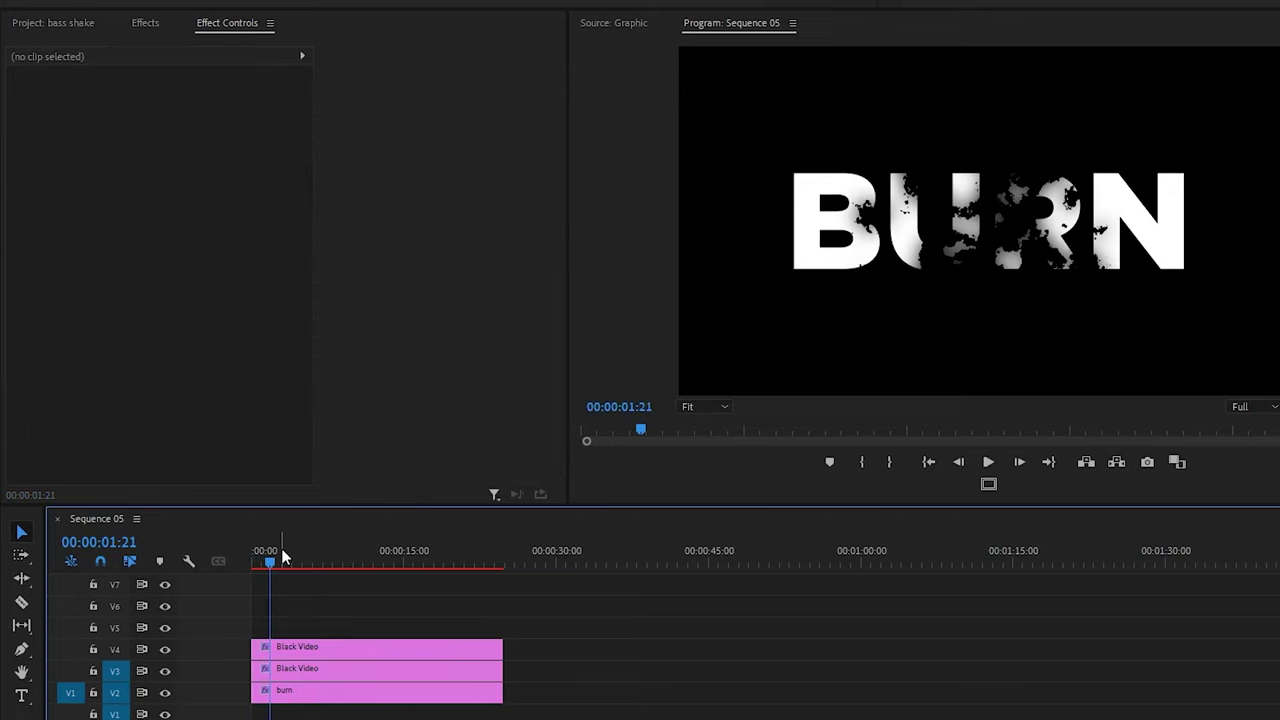
Step: Copy the V4 matte clip onto V5 and remove the copy's Gaussian Blur
left_click(256, 553)
left_click(287, 650)
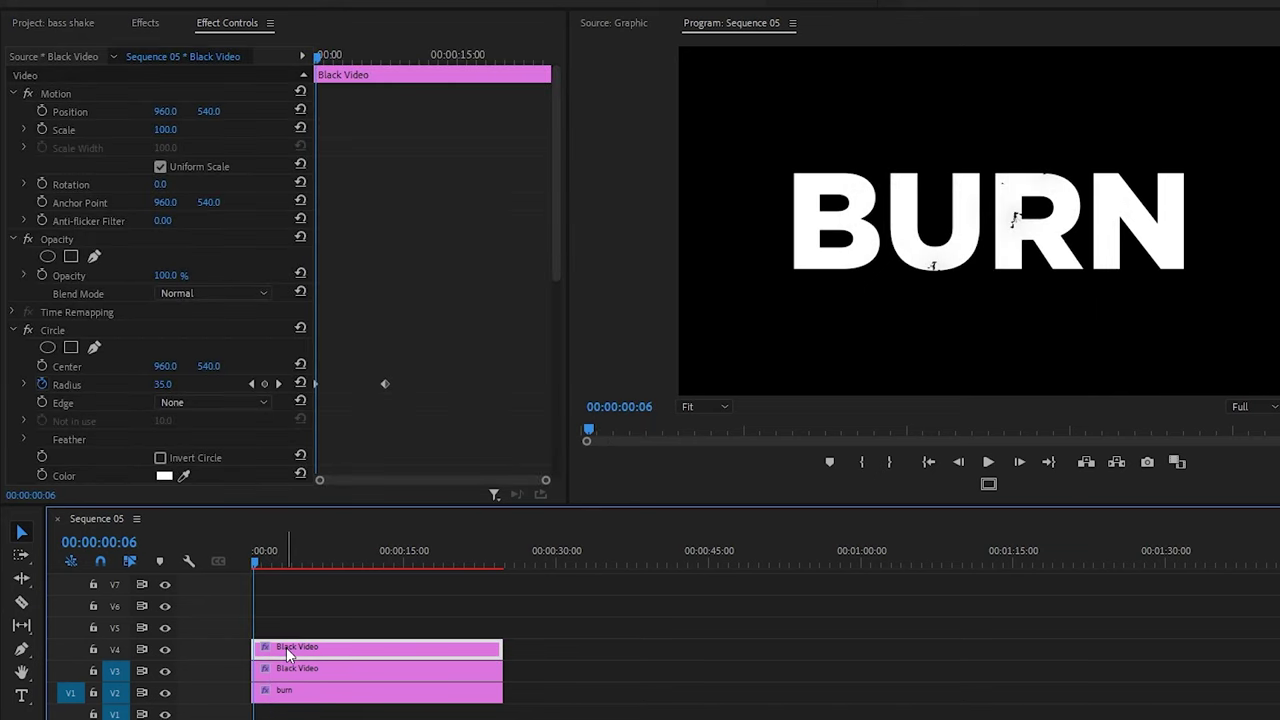
left_click_drag(287, 652, 287, 644)
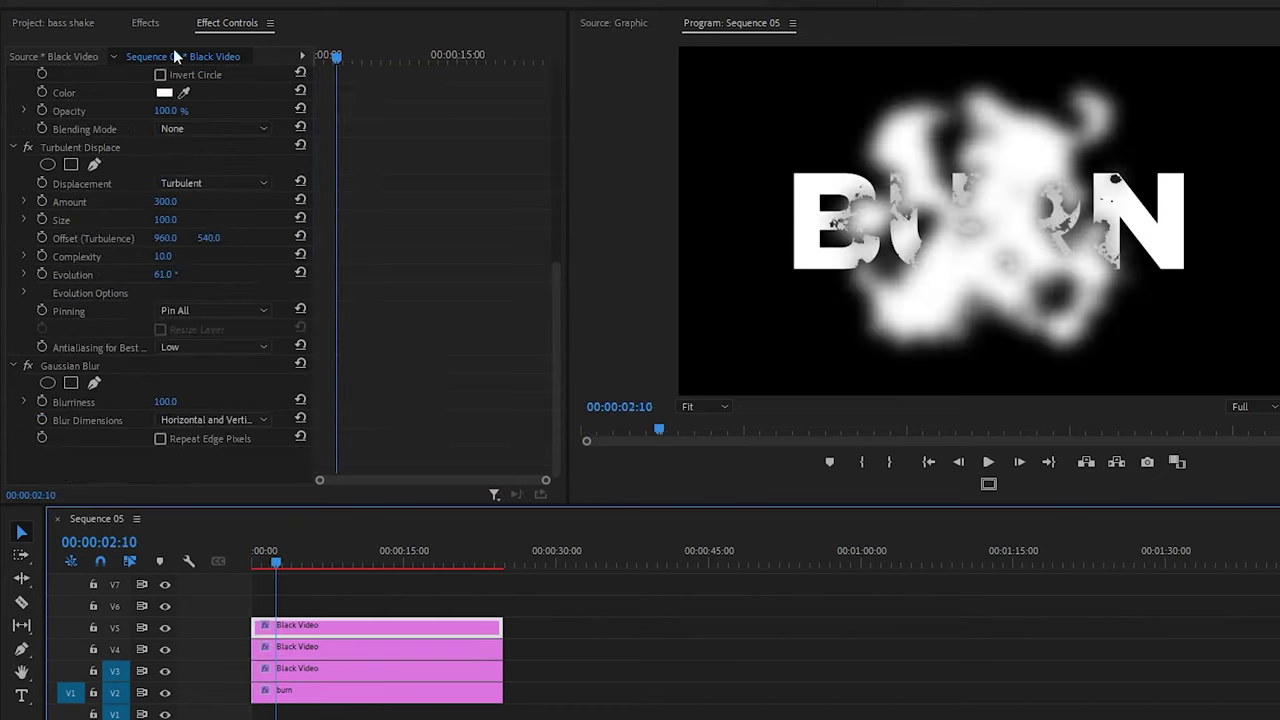
left_click(238, 25)
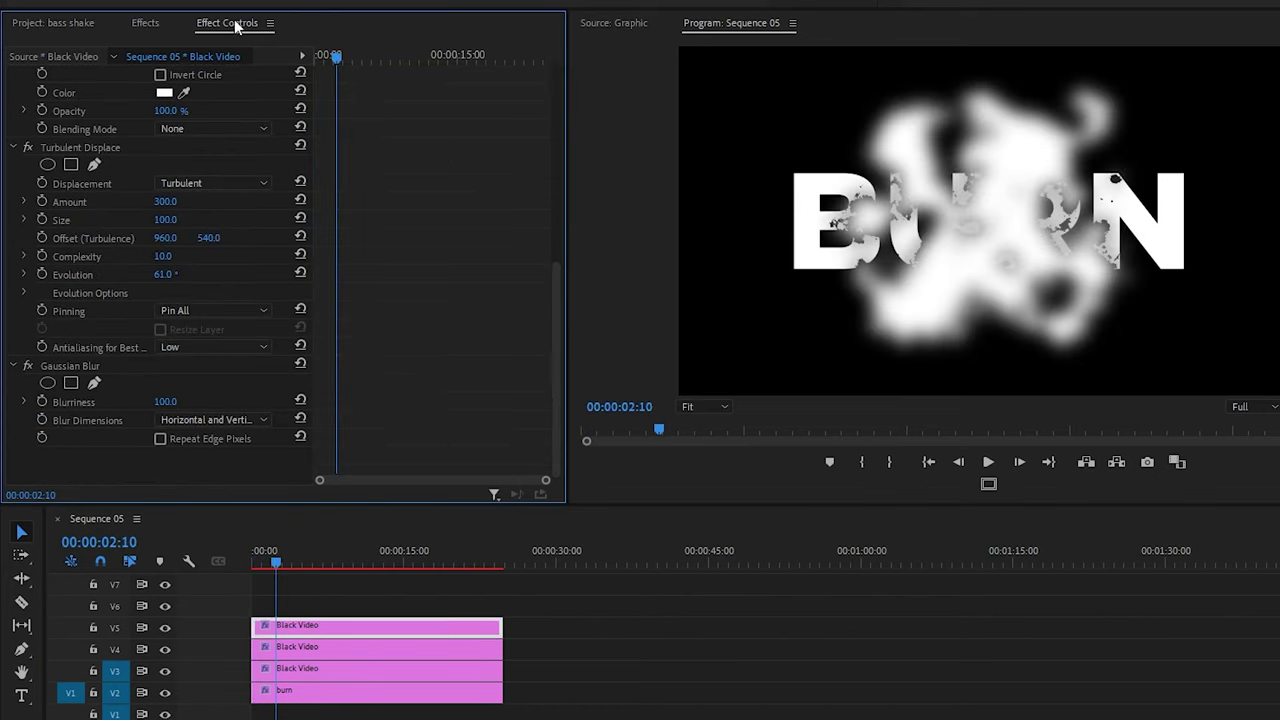
left_click(77, 366)
key("Delete")
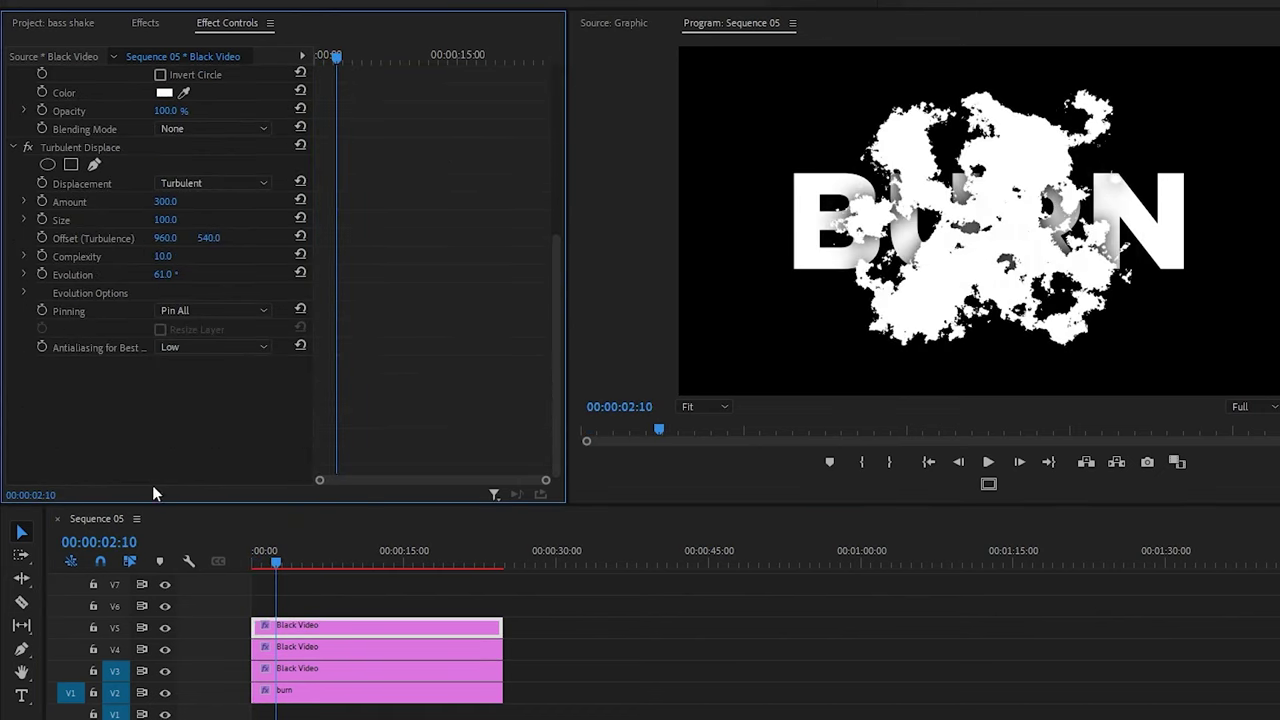
Step: Duplicate the V5 clip onto V6 and nest both into Nested Sequence 13
left_click_drag(302, 629, 302, 608)
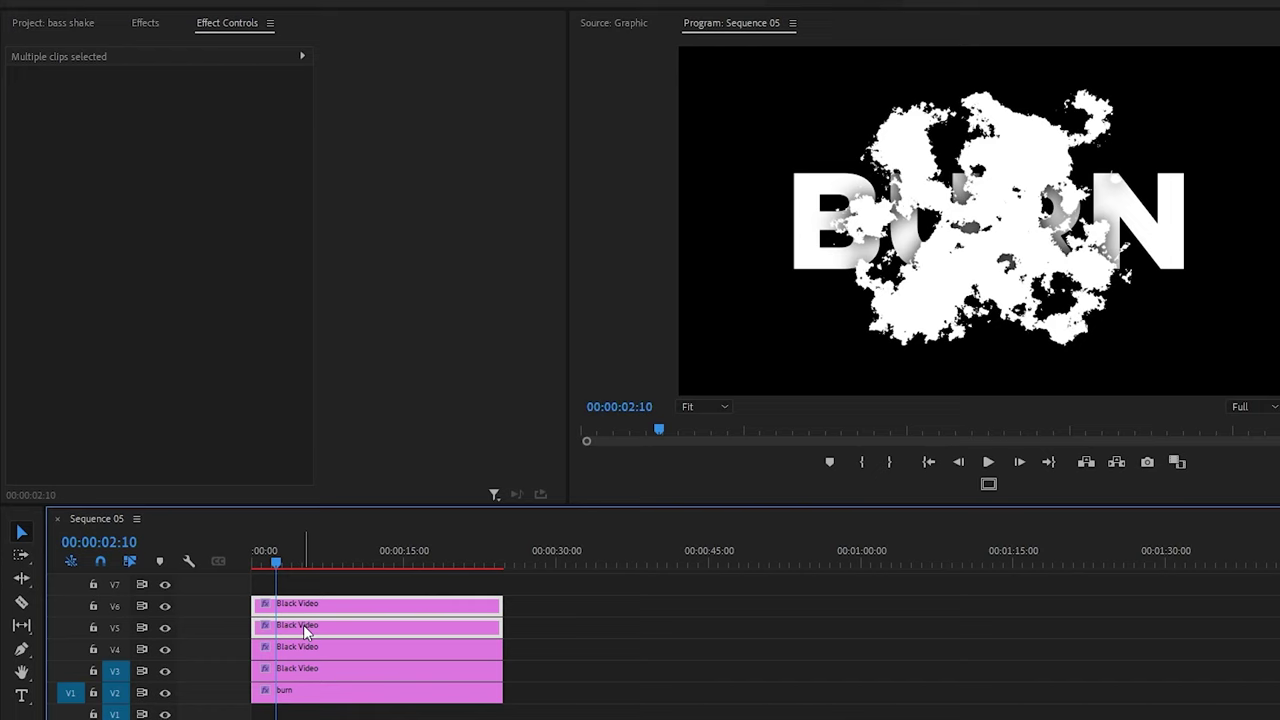
right_click(305, 631)
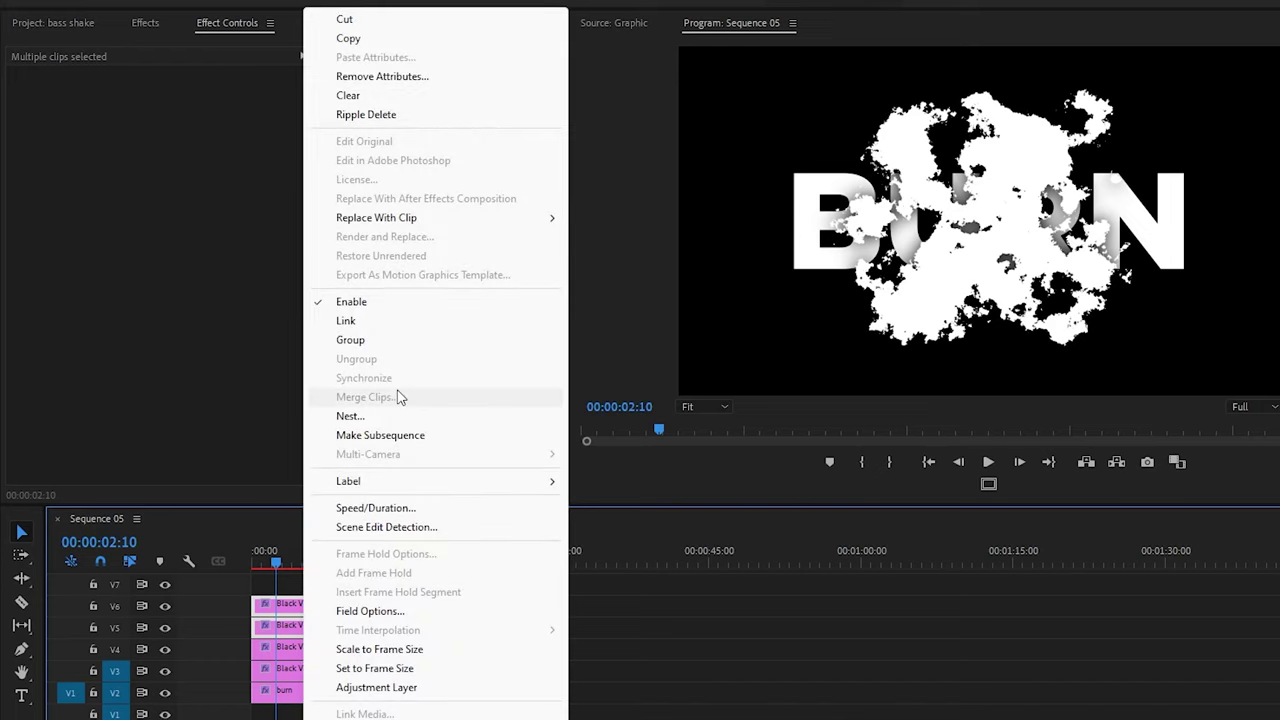
left_click(382, 417)
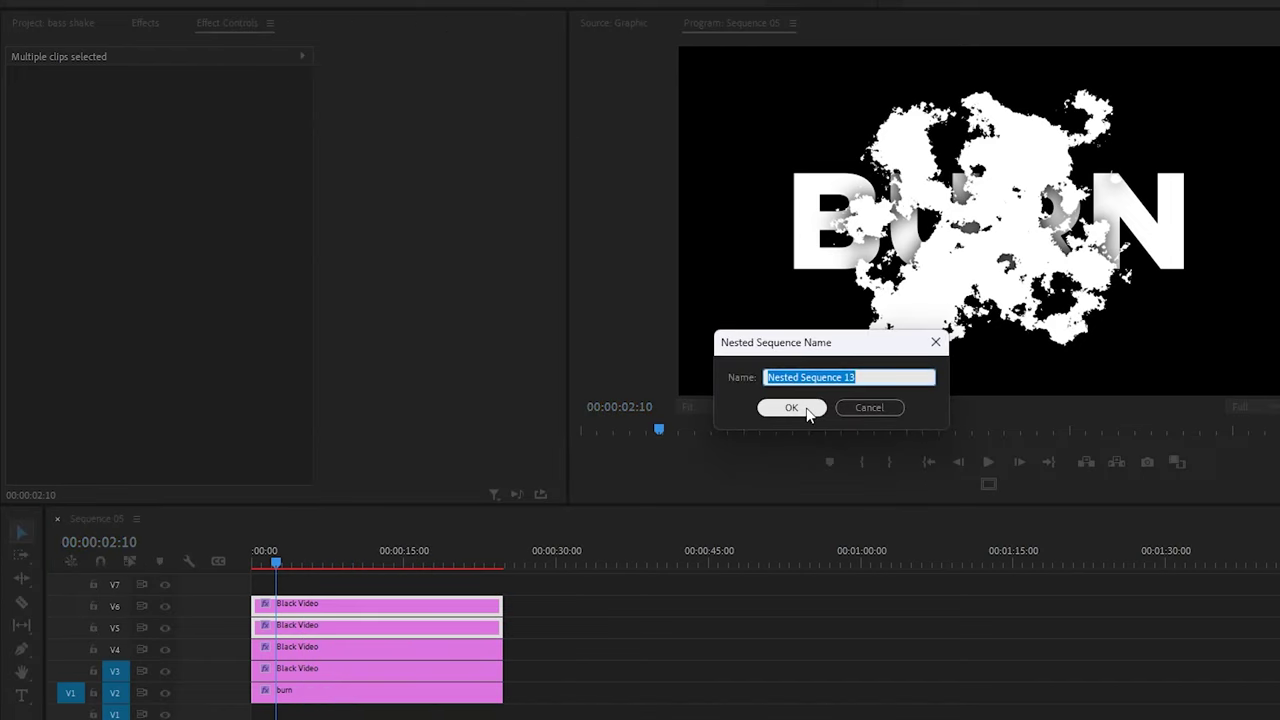
left_click(814, 410)
left_click(310, 603)
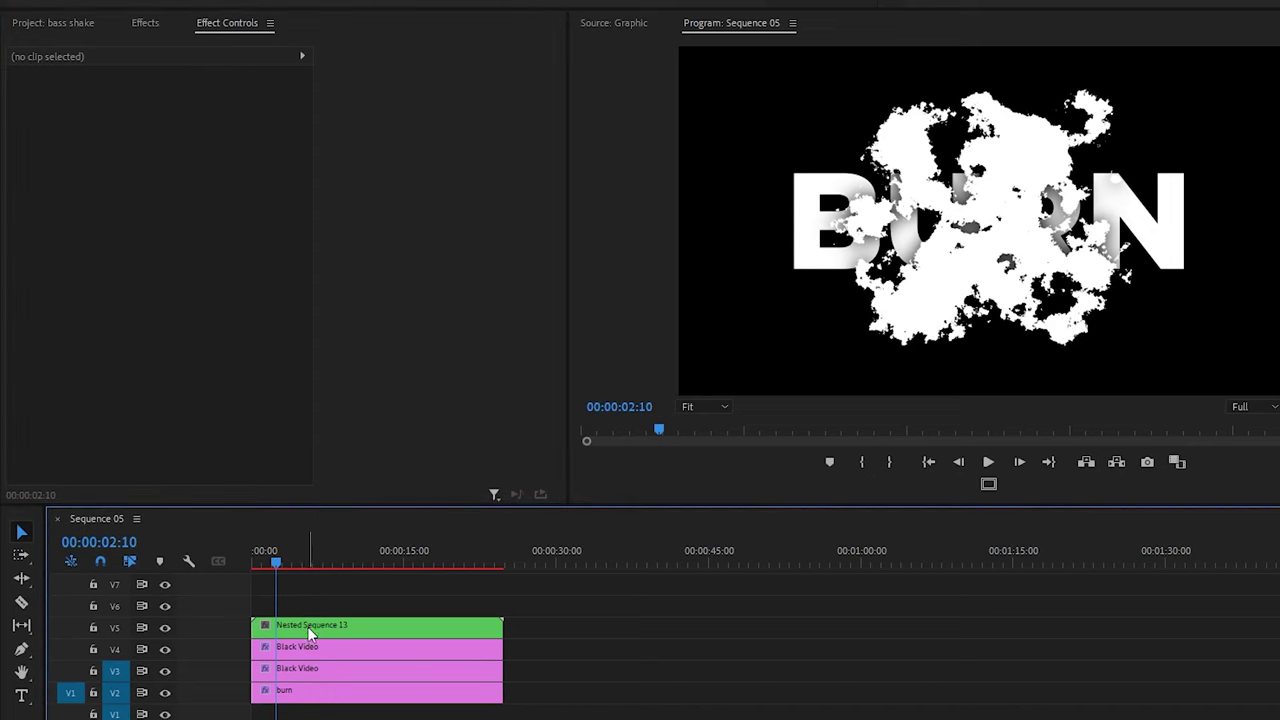
left_click(310, 626)
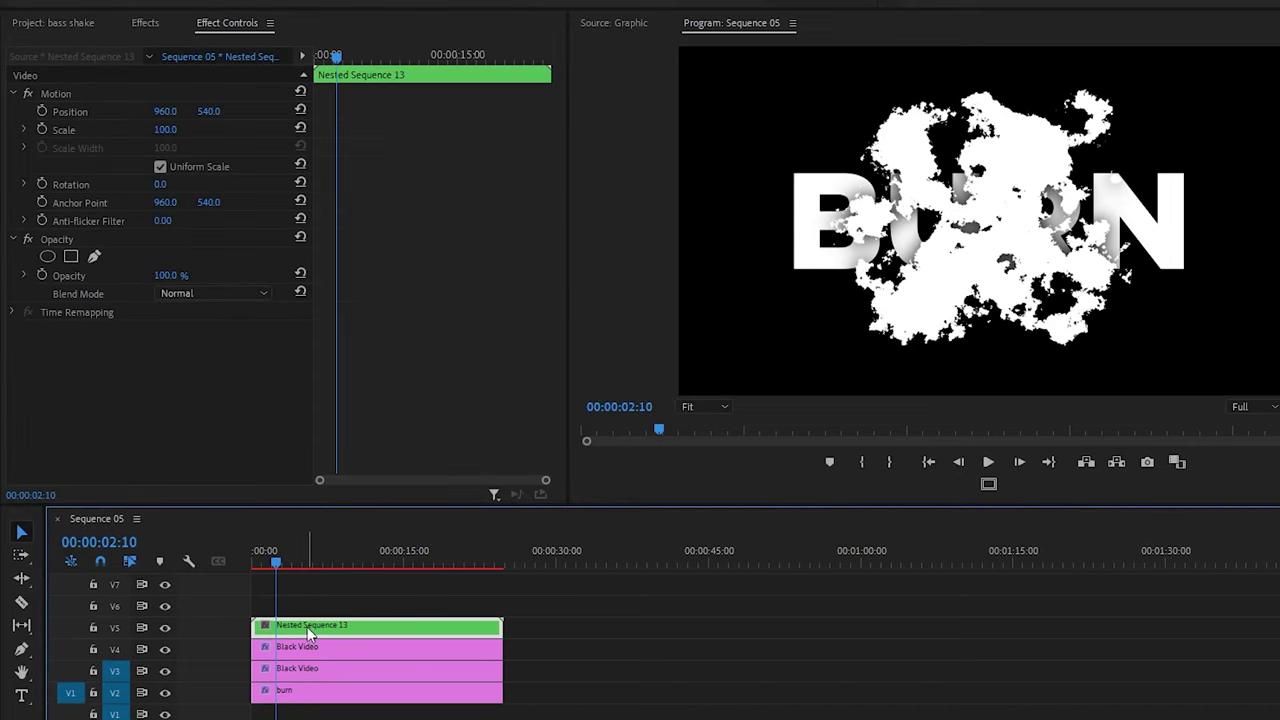
Step: Inside Nested Sequence 13, apply the Invert effect to the top Black Video clip on V6
double_click(309, 628)
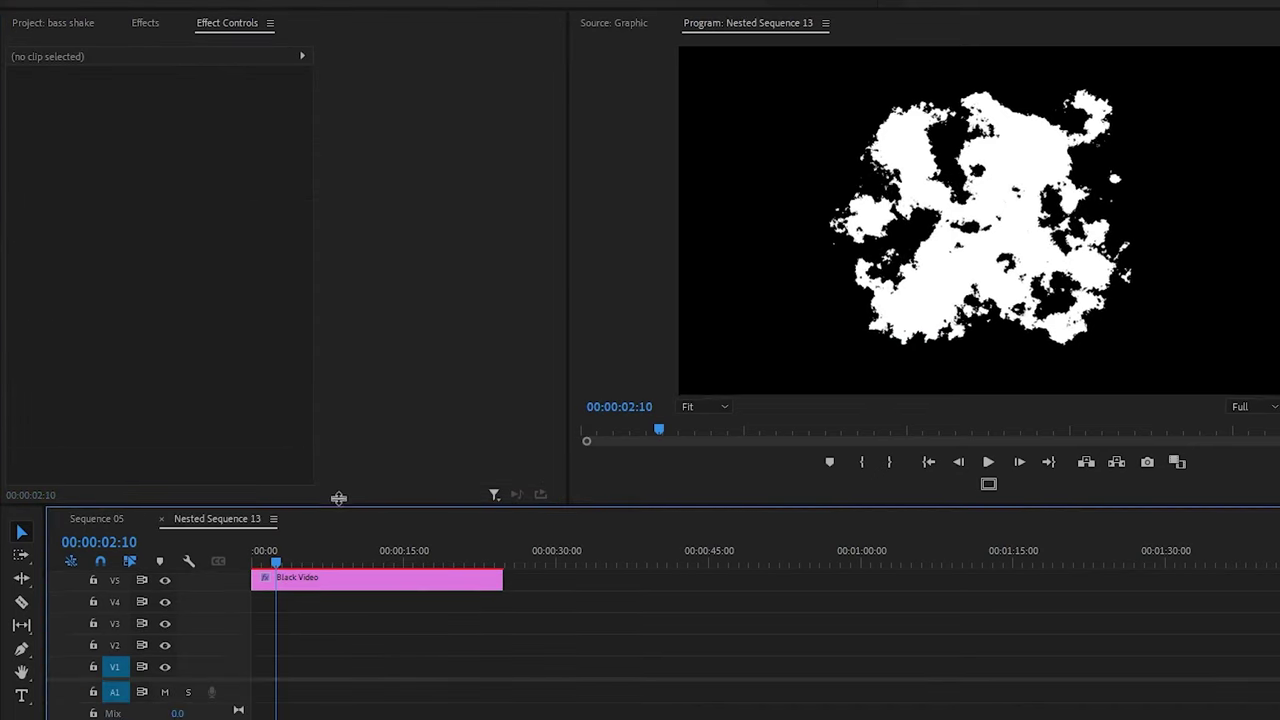
left_click_drag(343, 505, 343, 432)
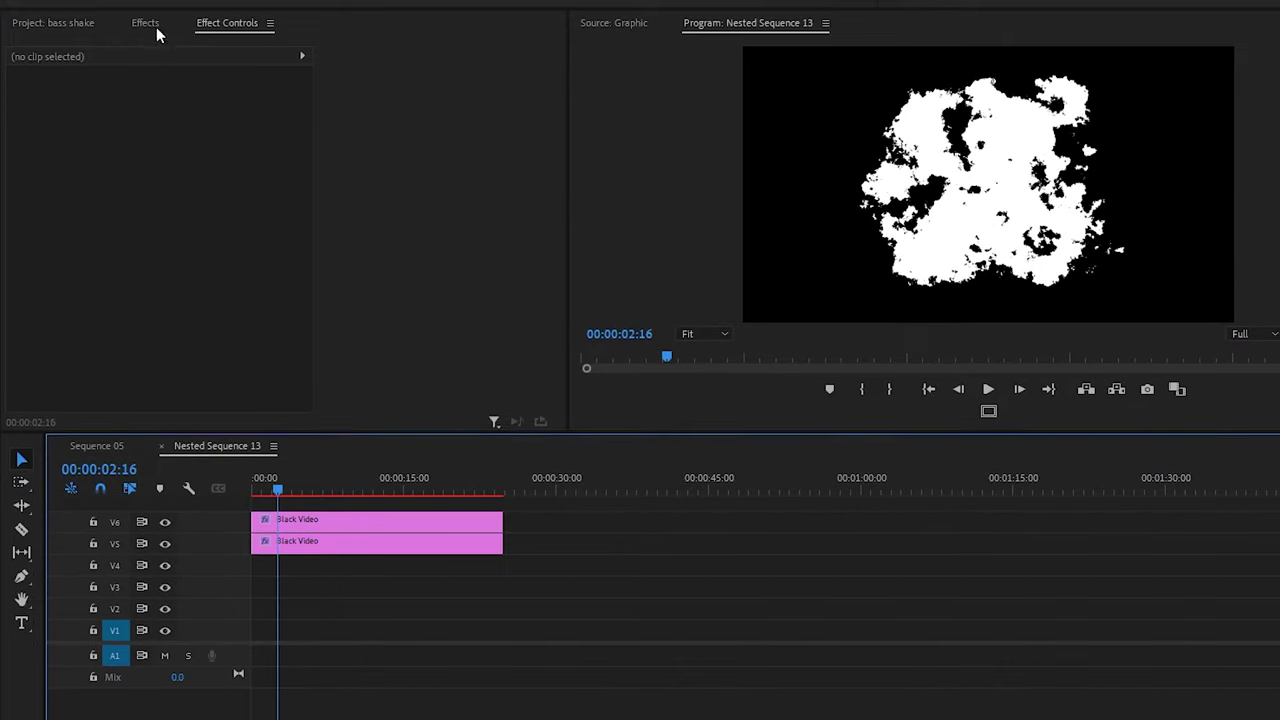
left_click(145, 22)
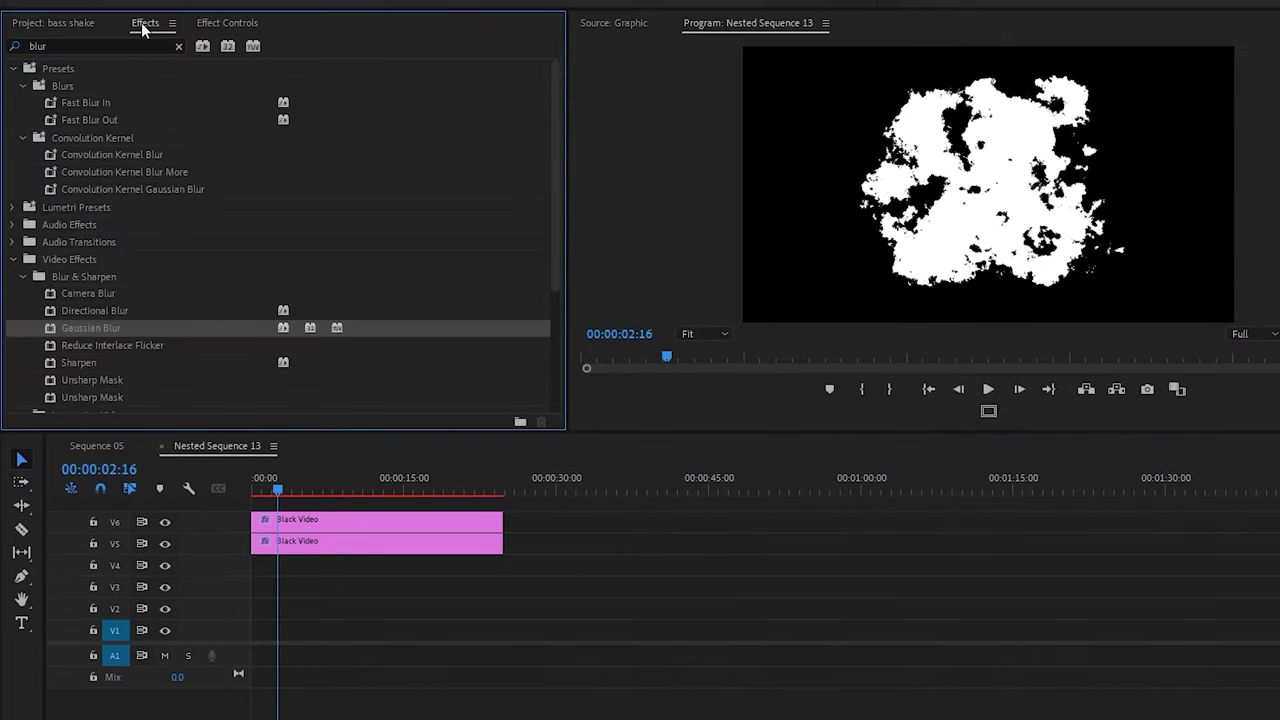
left_click(77, 46)
type("invert")
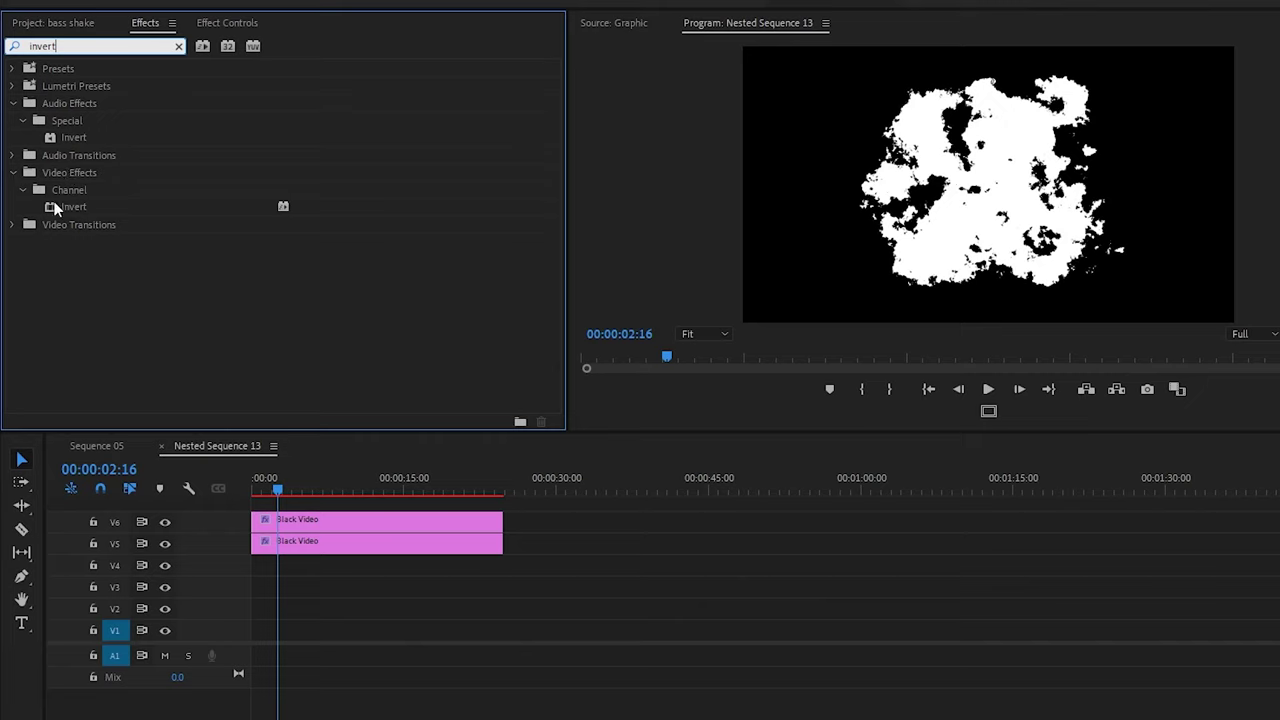
left_click_drag(52, 203, 319, 527)
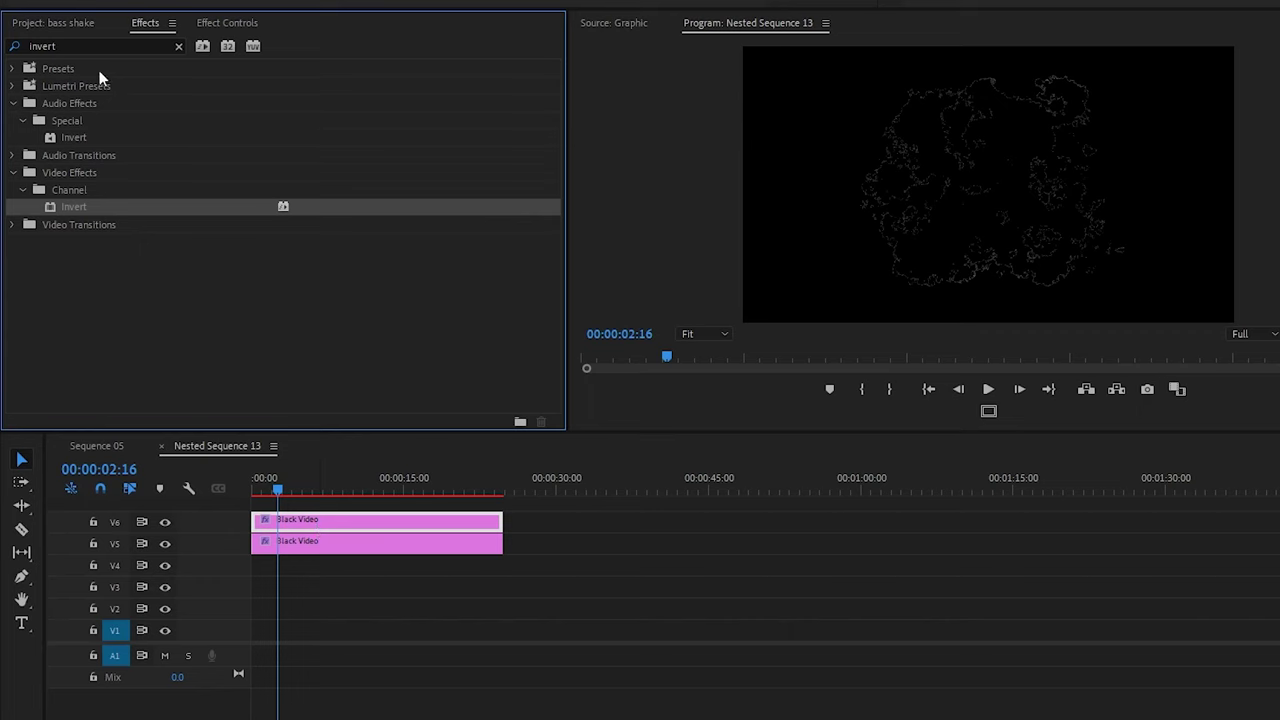
Step: Set the inverted Black Video clip's Scale to 98
left_click(228, 24)
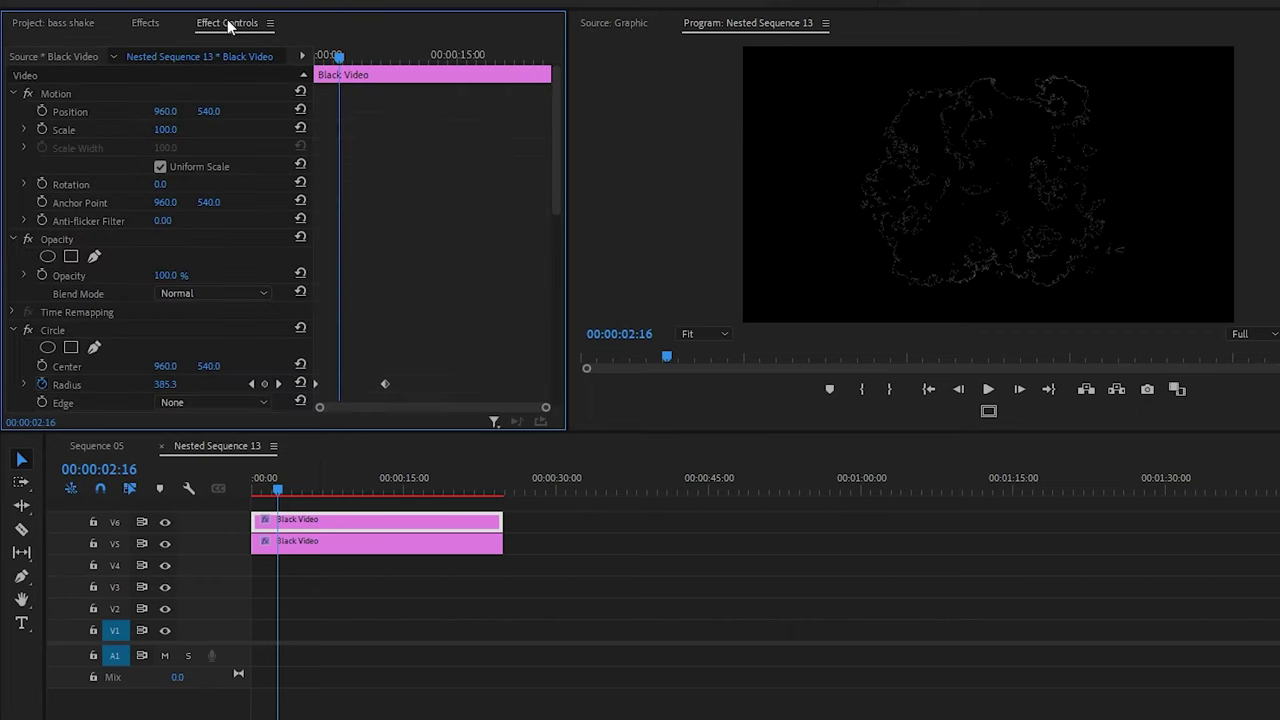
left_click(170, 129)
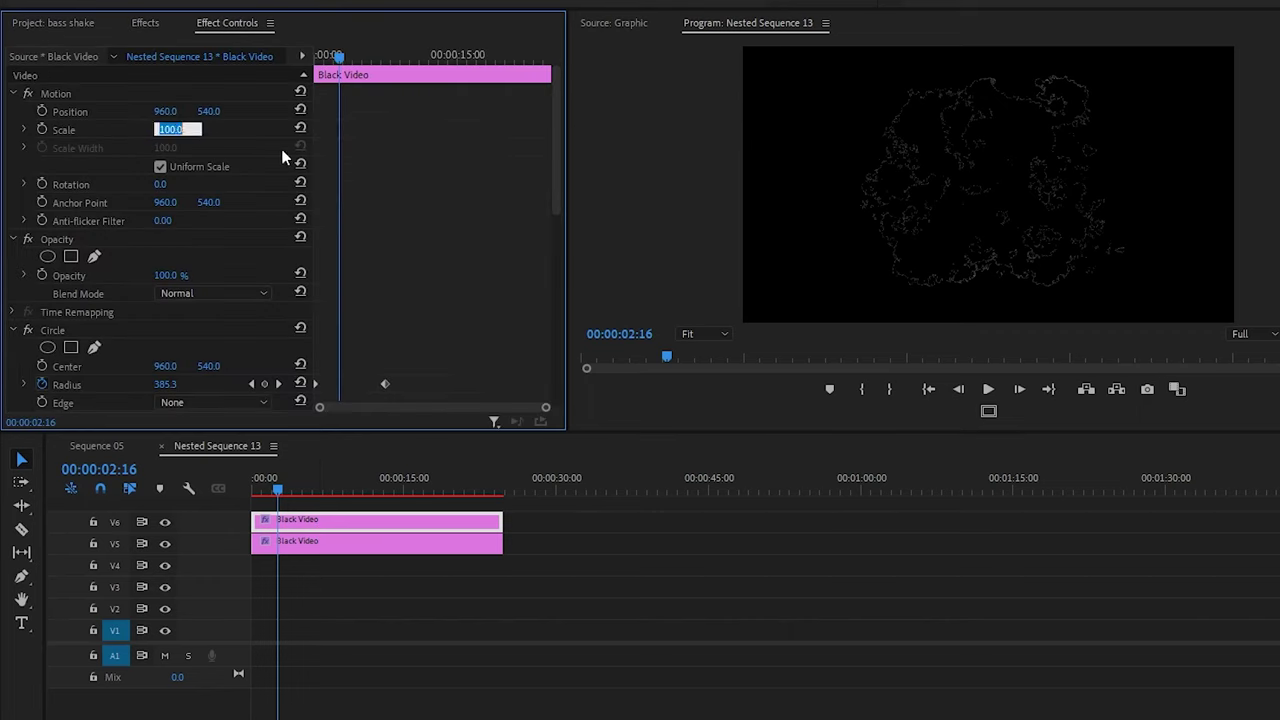
type("98")
key("Return")
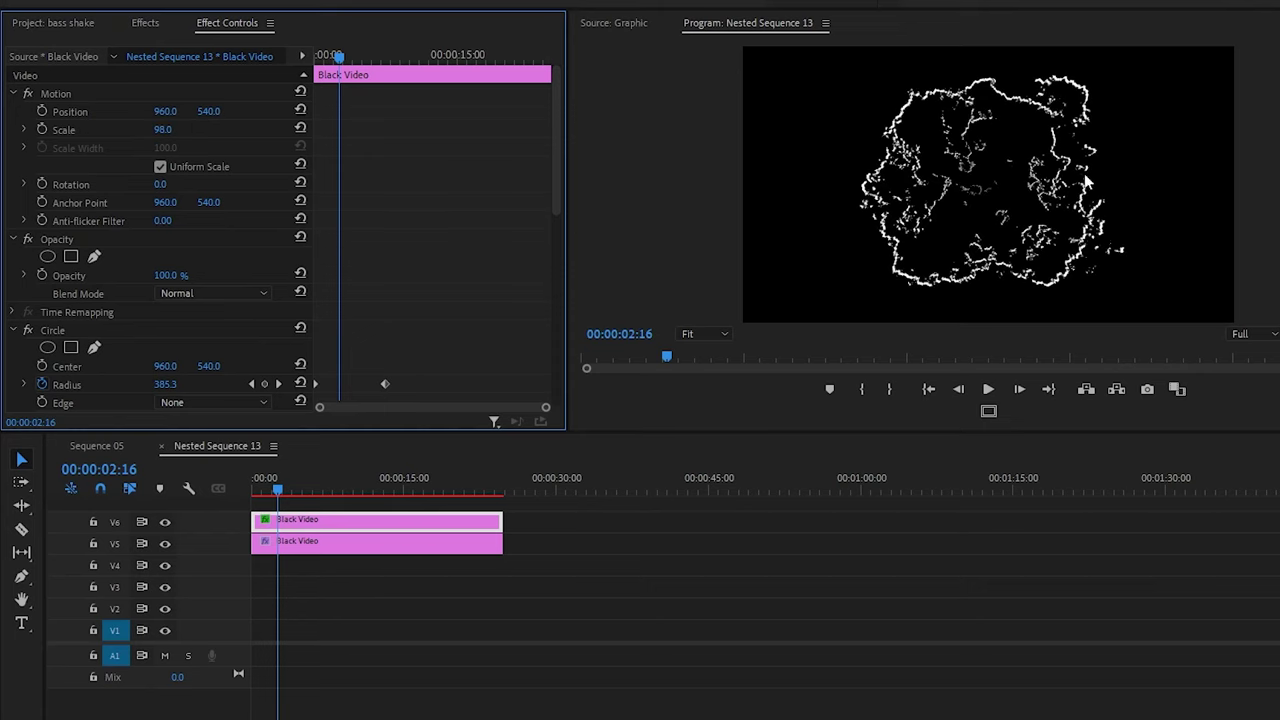
Step: In Sequence 05, Alt-drag a copy of the burn clip from V2 to V1, then select its first Track Matte Key
left_click(105, 445)
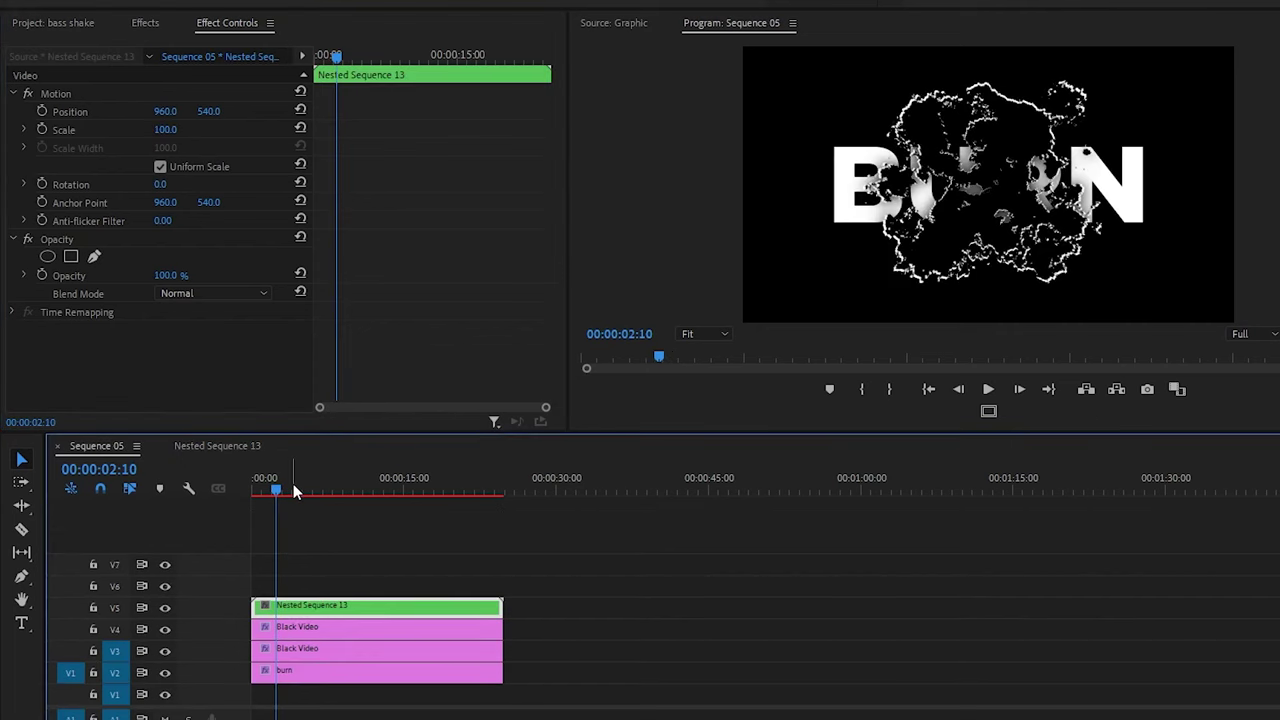
mouse_move(295, 490)
left_mouse_down()
mouse_move(258, 490)
mouse_move(296, 492)
mouse_move(268, 498)
left_mouse_up()
left_click(339, 533)
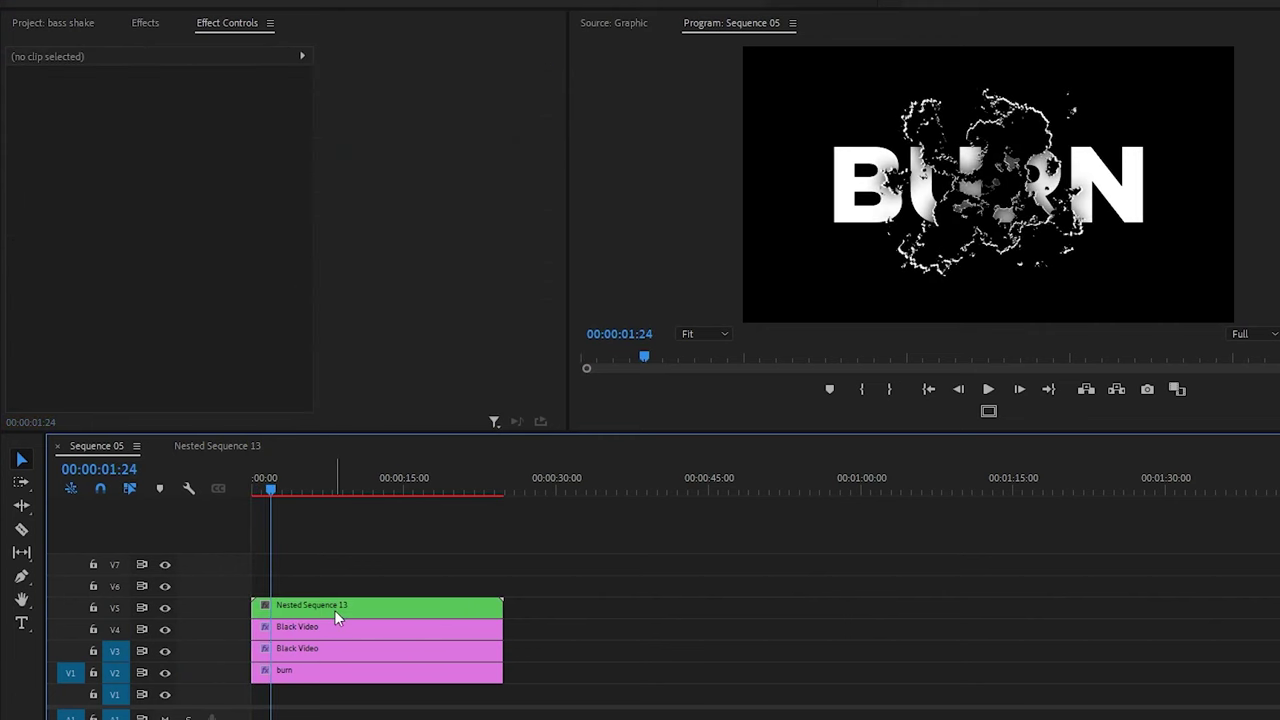
left_click(291, 675)
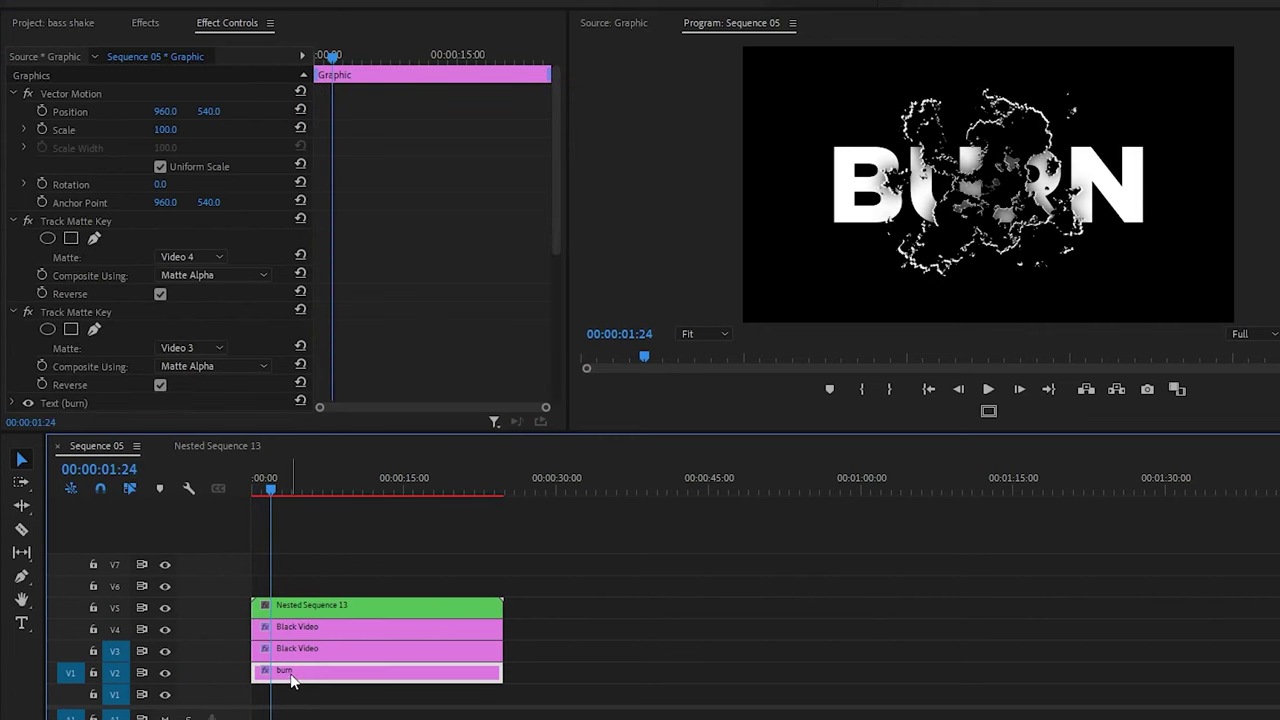
left_click_drag(291, 678, 290, 700)
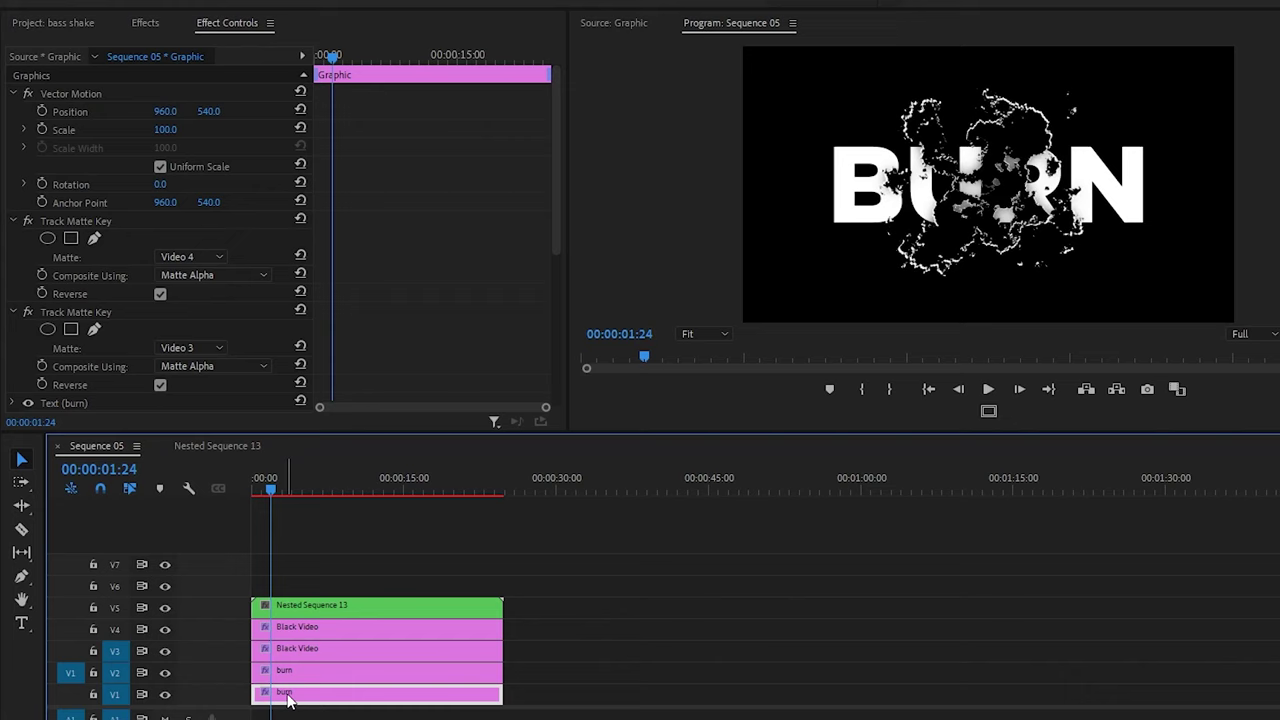
scroll(440, 252, "down", 3)
left_click(102, 152)
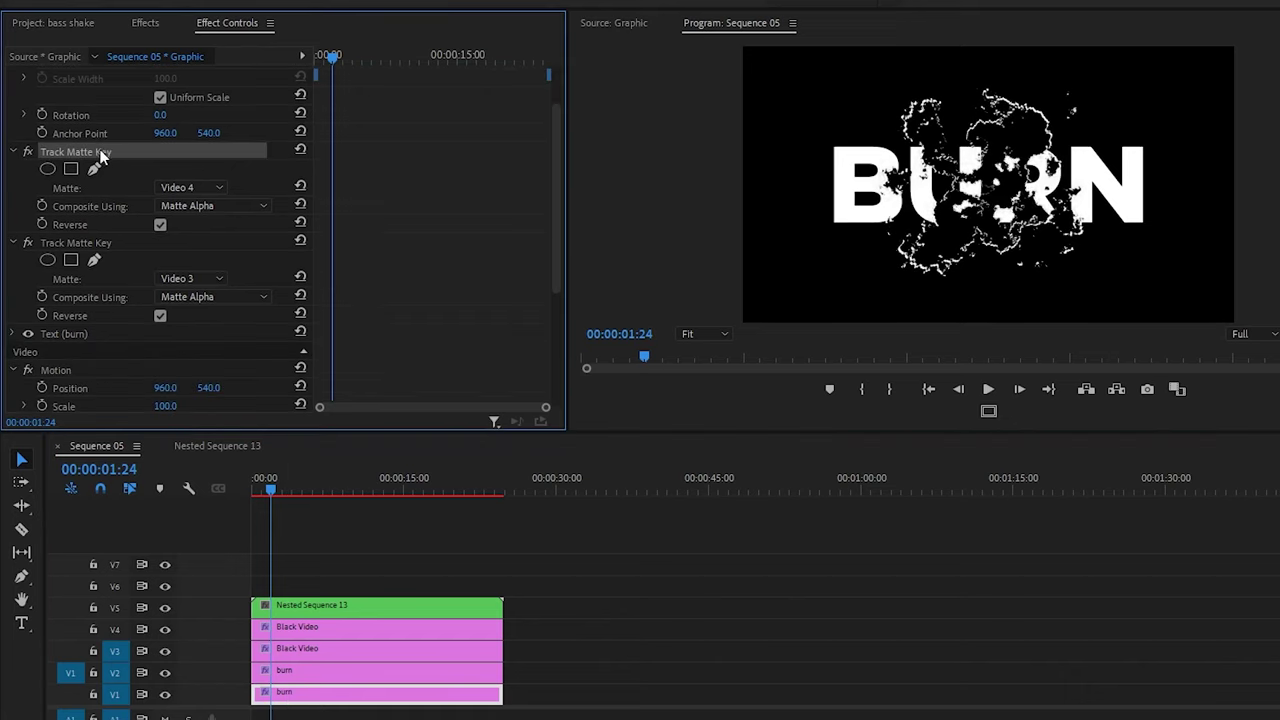
Step: Delete the Video 4 Track Matte Key and switch the remaining matte to Video 5
key("Delete")
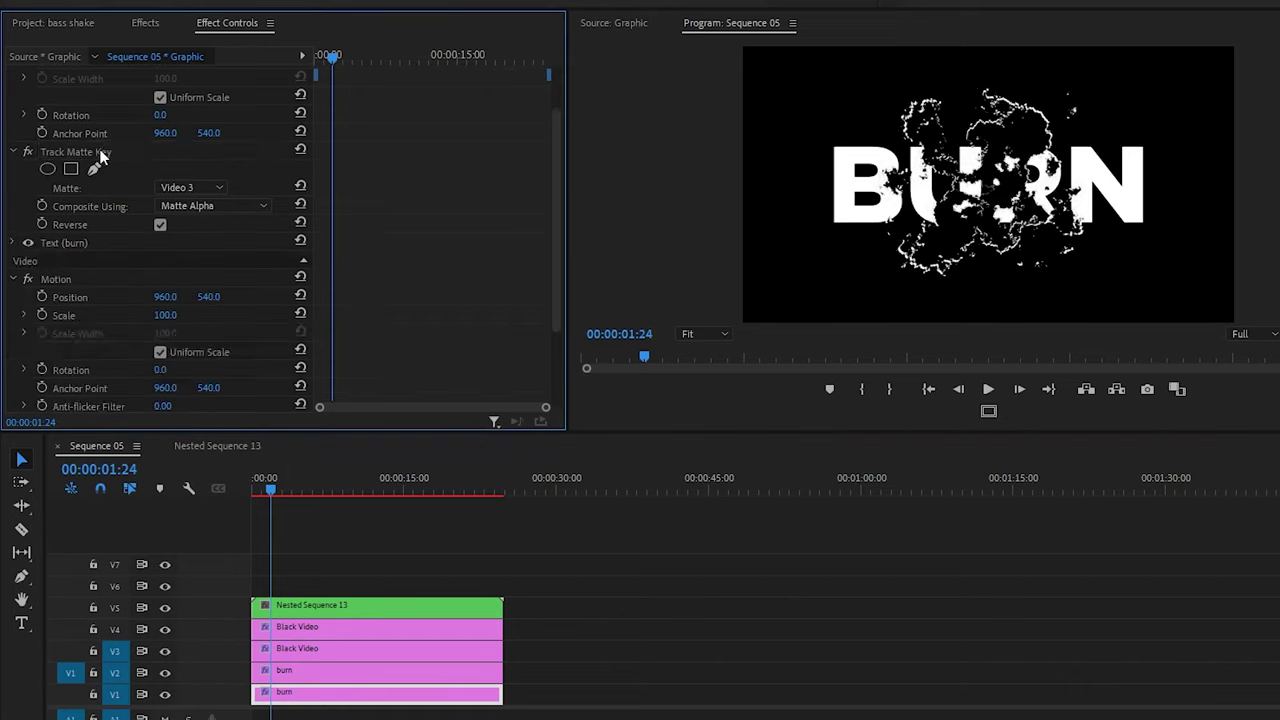
left_click(181, 186)
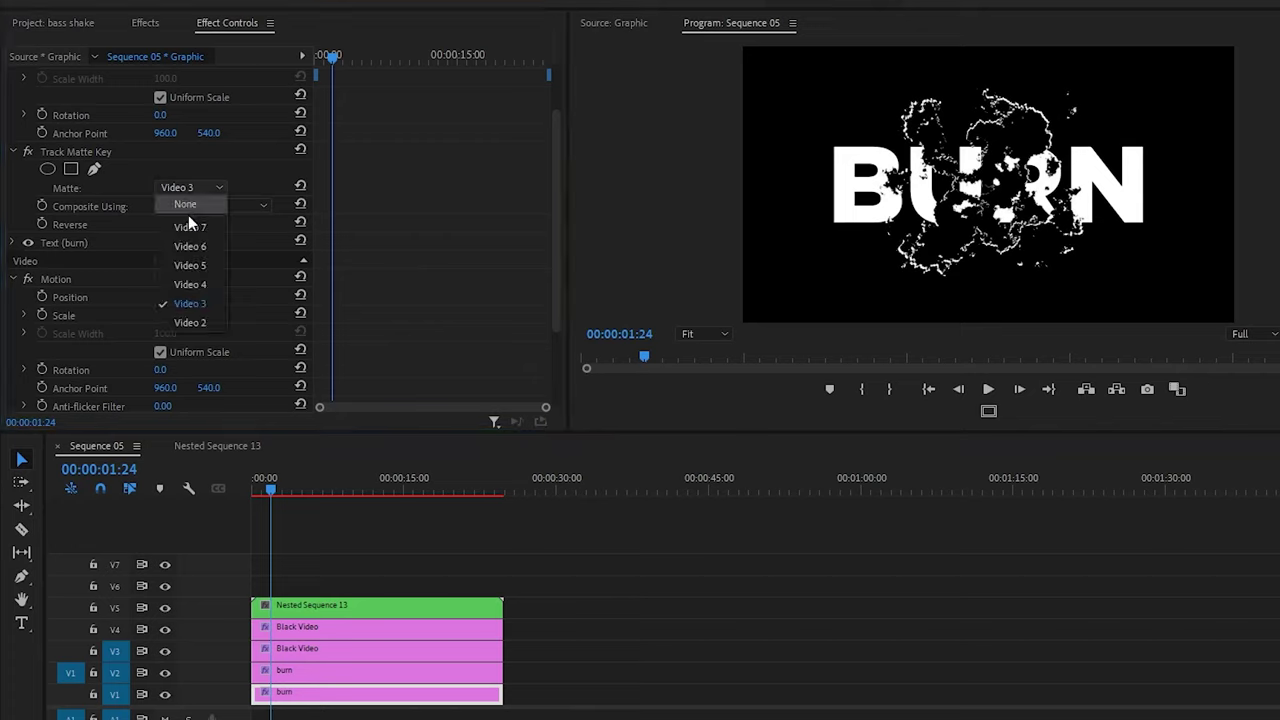
left_click(200, 264)
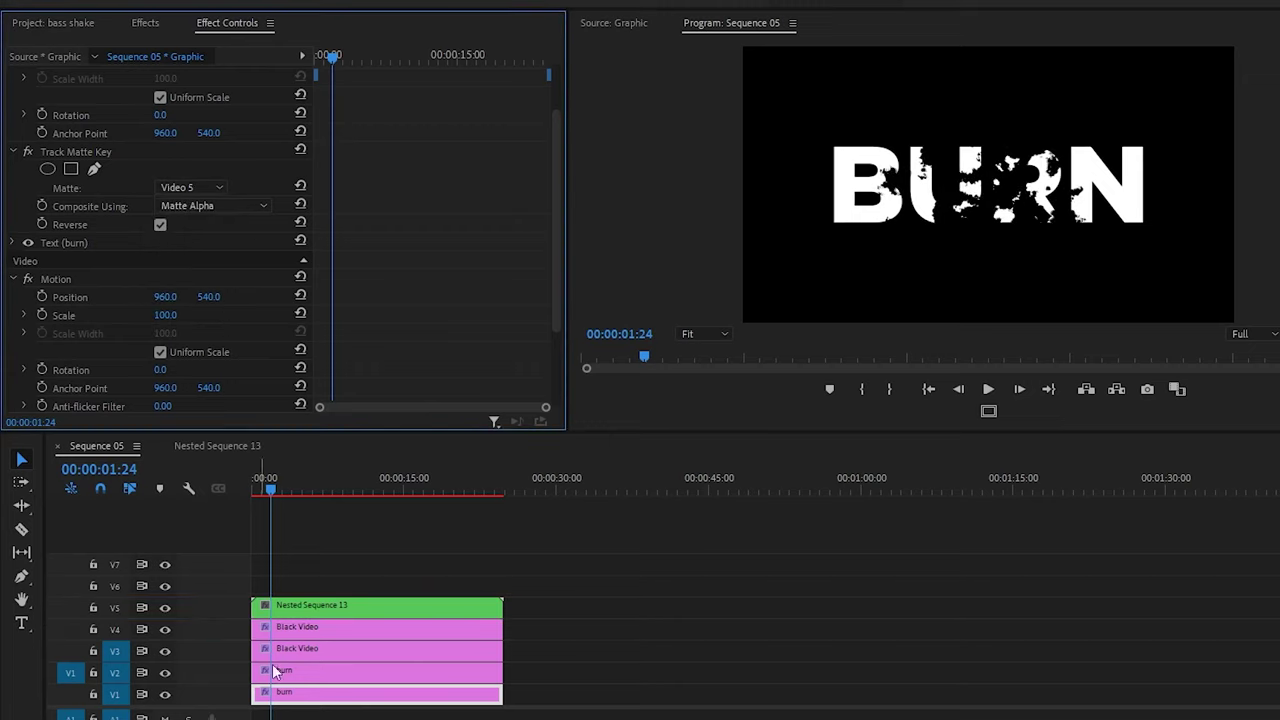
Step: Move the copied burn clip up to track V6 and select its text layer in Essential Graphics
left_click_drag(289, 699, 289, 640)
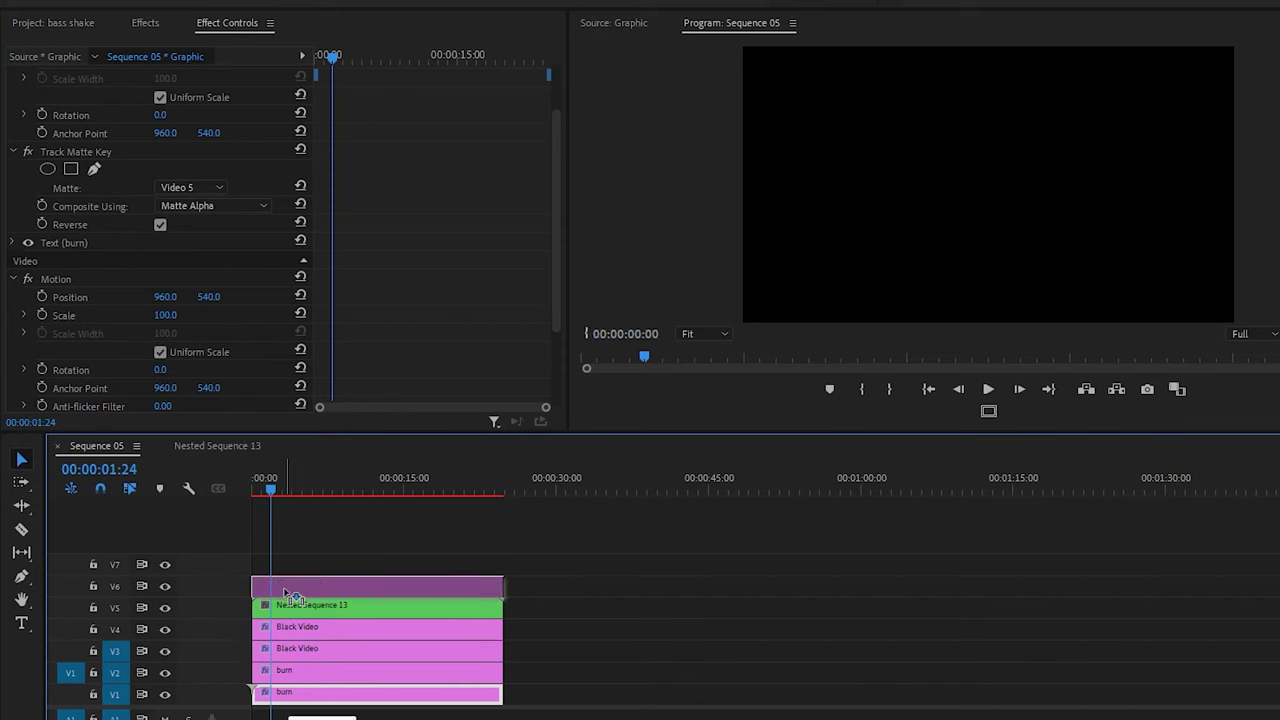
left_click_drag(288, 595, 297, 587)
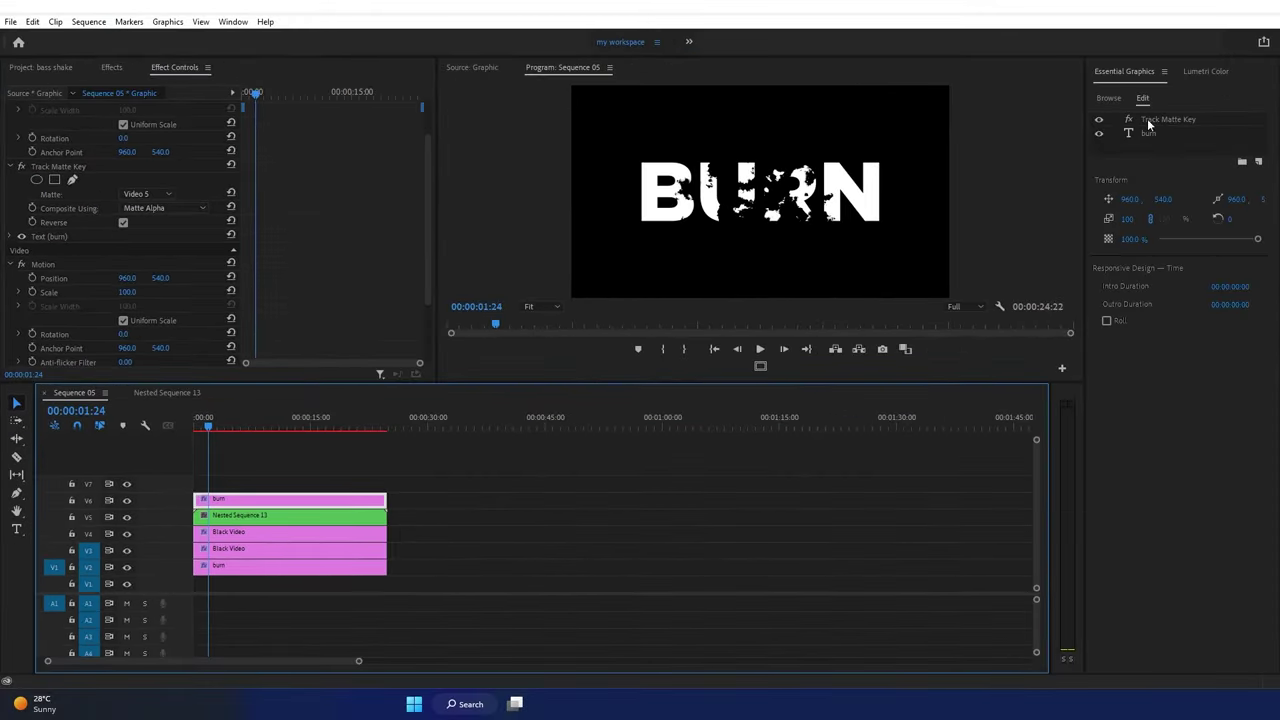
left_click(1162, 134)
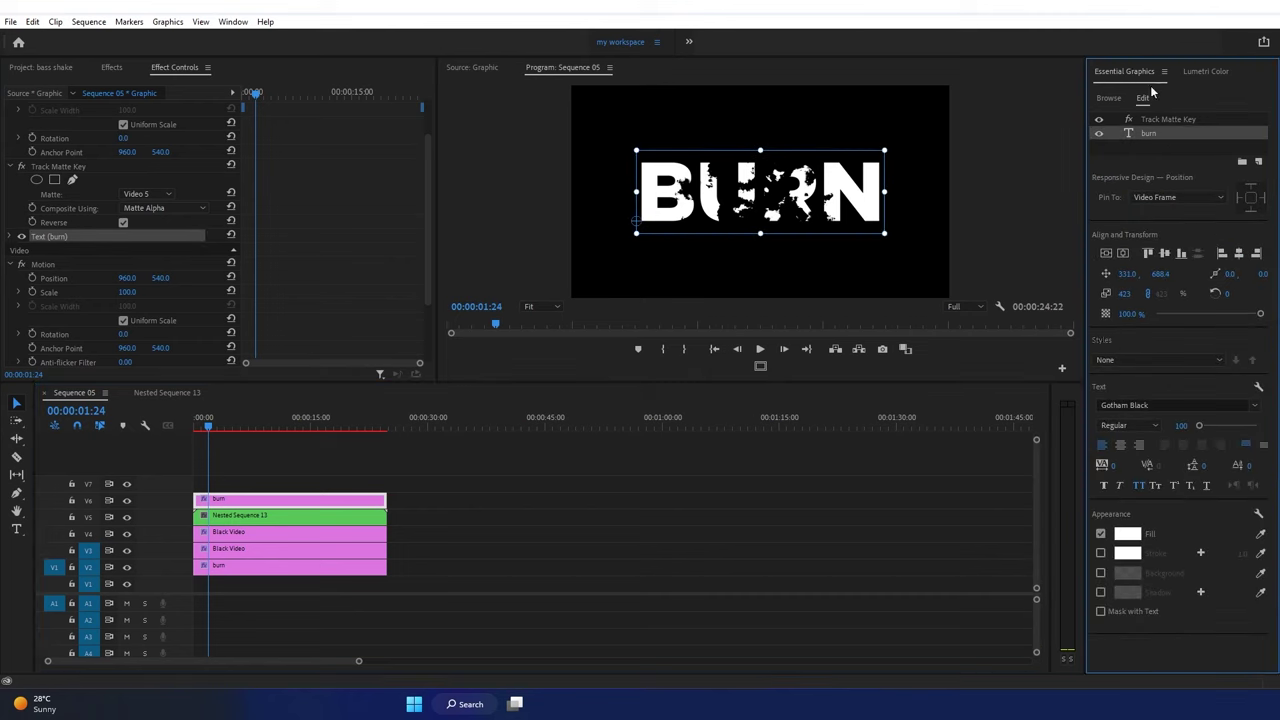
left_click(233, 22)
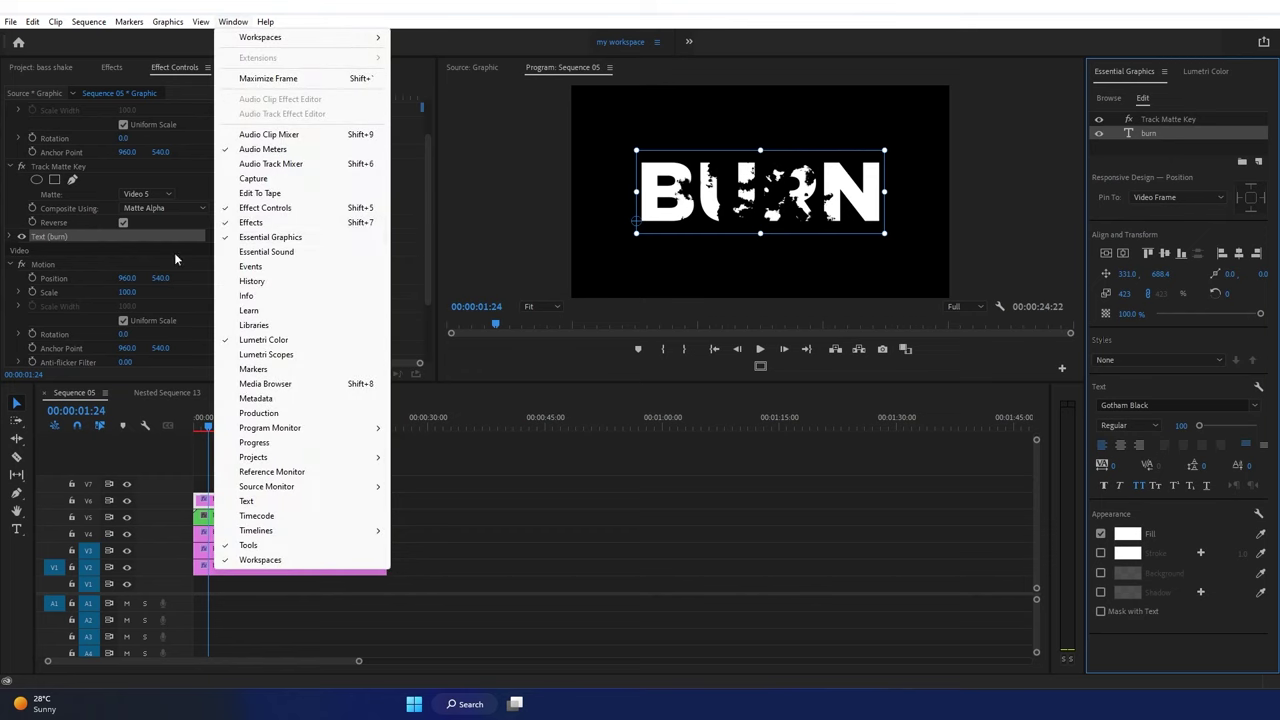
left_click(1031, 21)
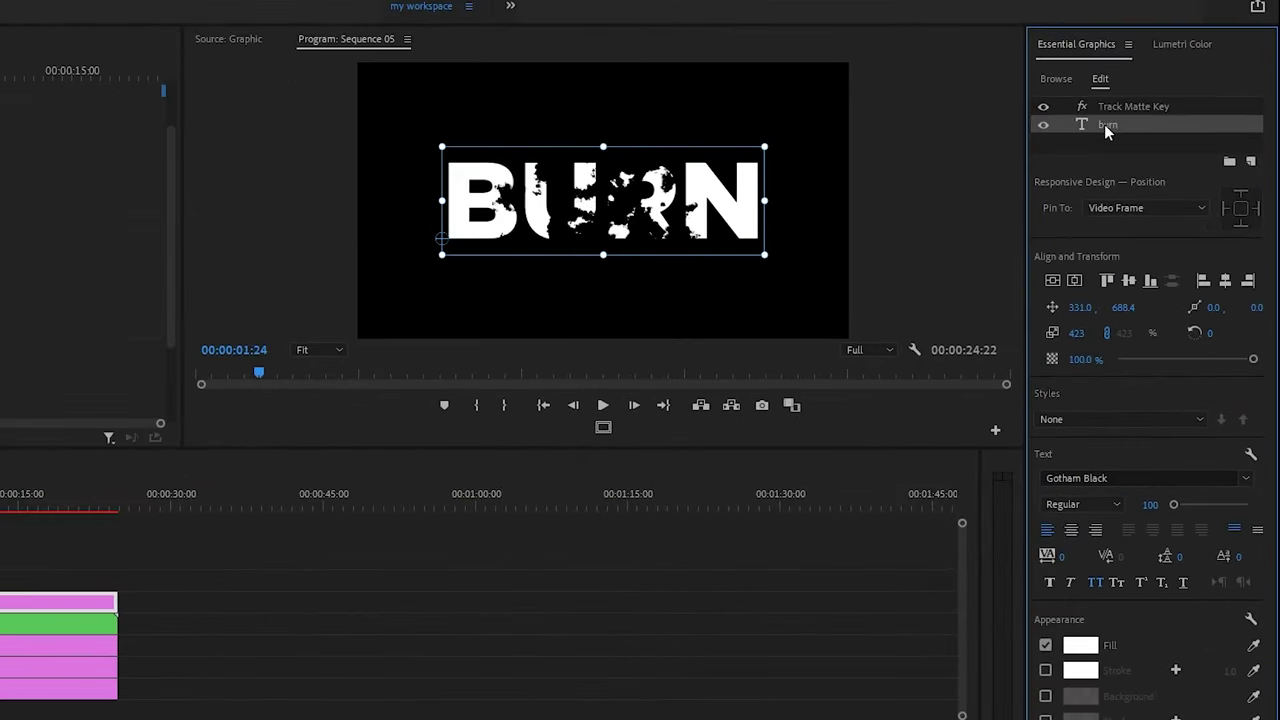
Step: Change the top BURN text fill to orange hex E25822 in the Color Picker
left_click(1101, 651)
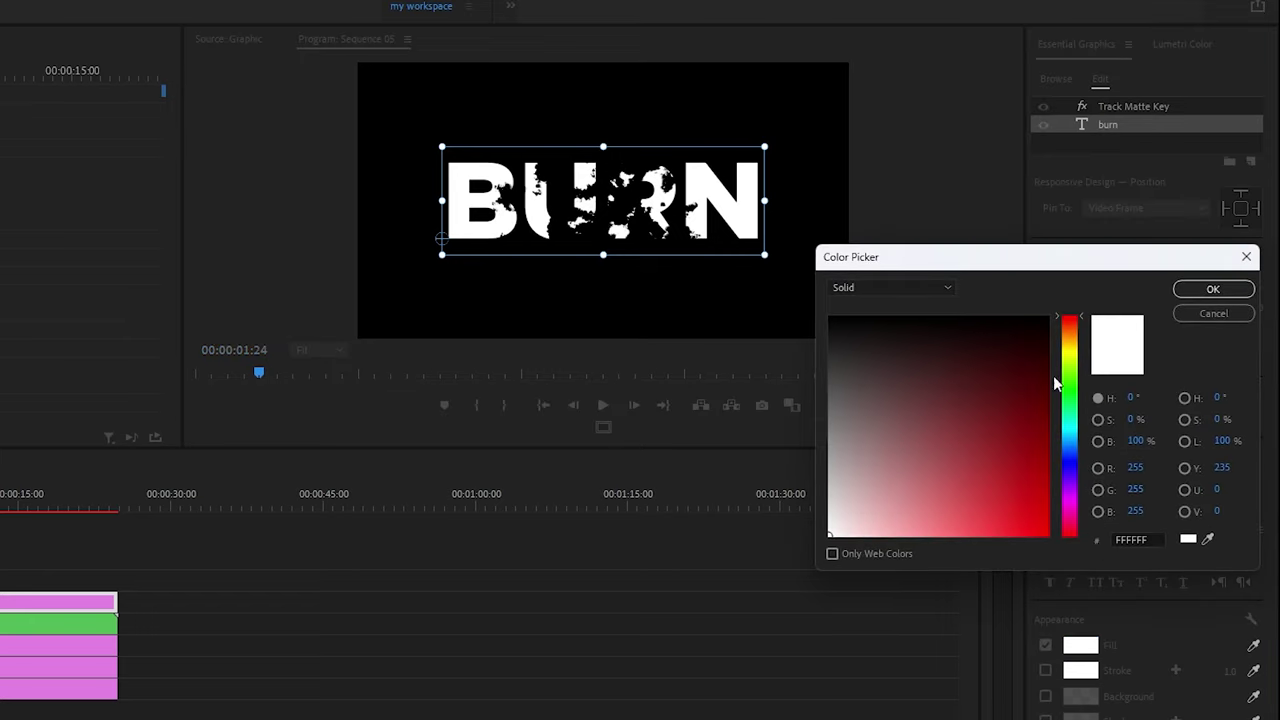
left_click(1049, 414)
left_click(1135, 540)
type("00000e")
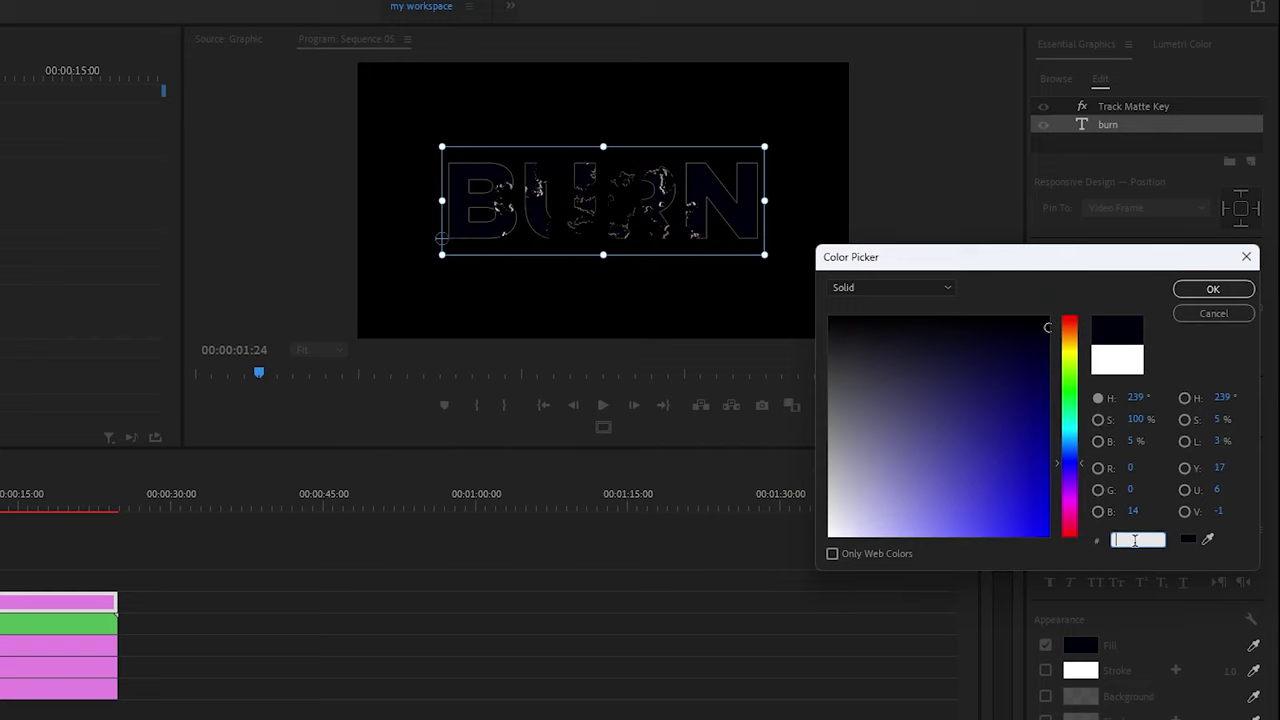
type("258")
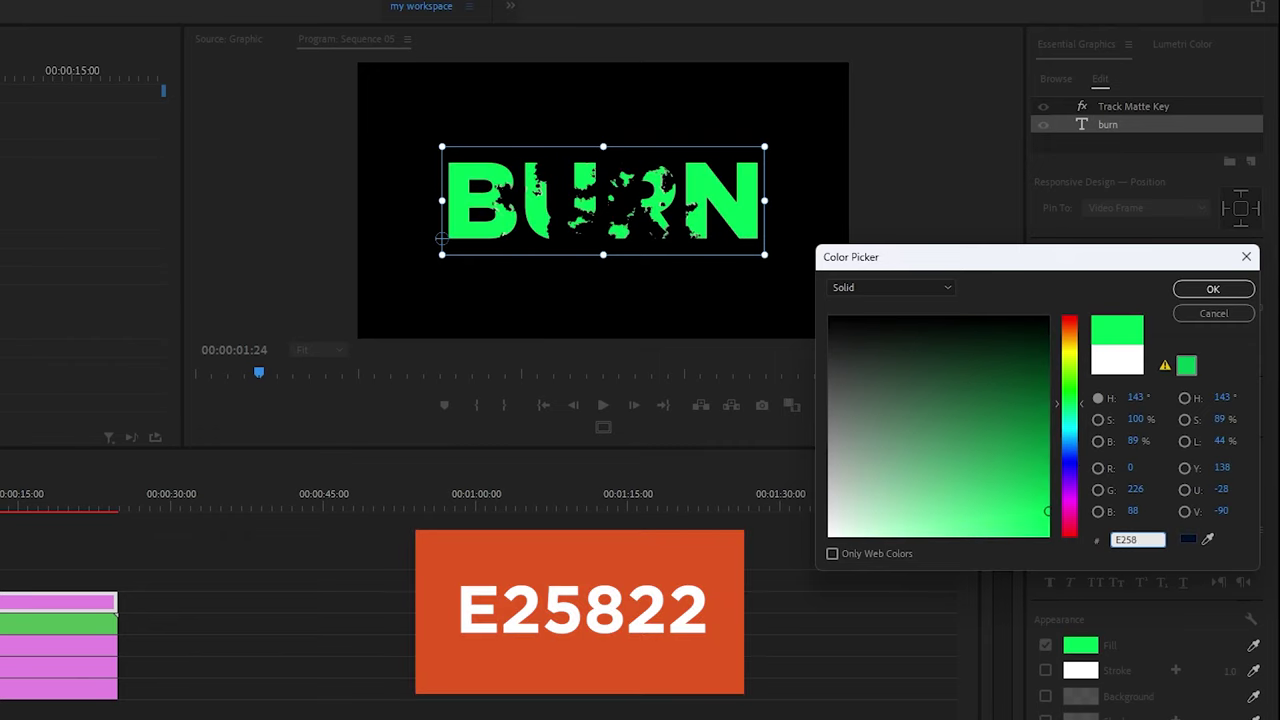
type("22")
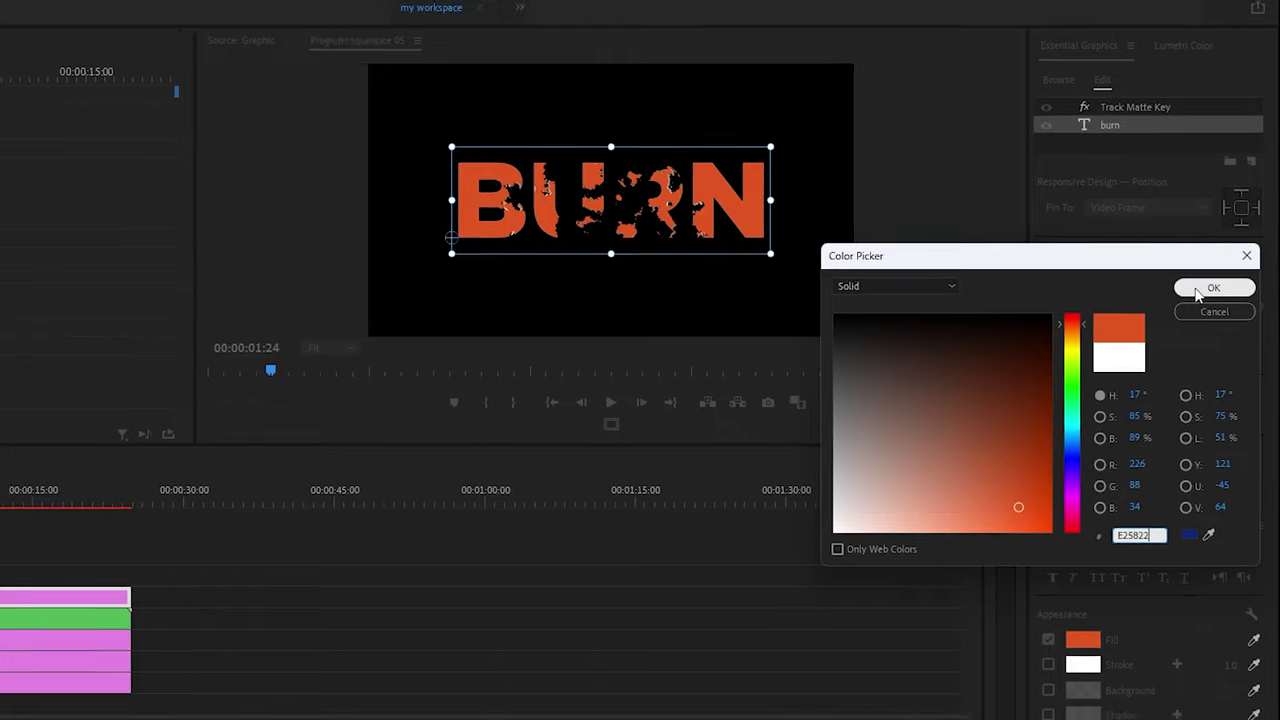
left_click(1211, 290)
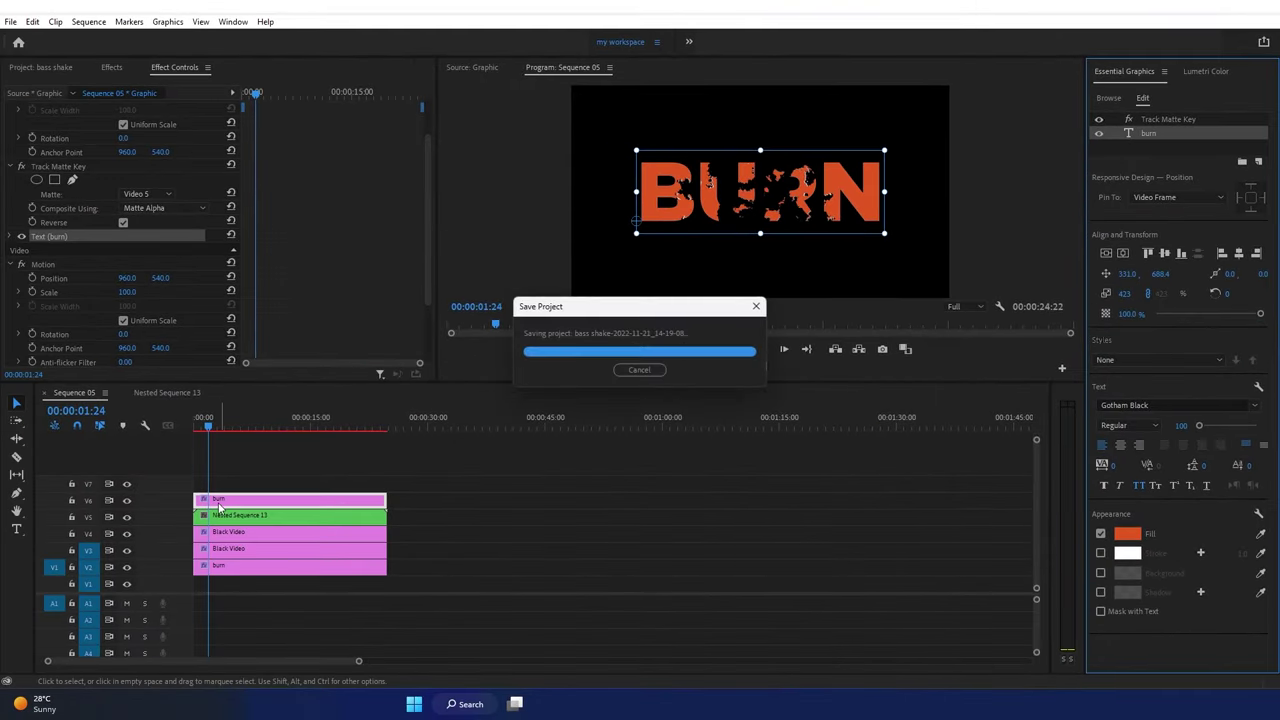
Step: Turn off Reverse and set Composite Using to Matte Luma on the top burn clip's matte
left_click(175, 72)
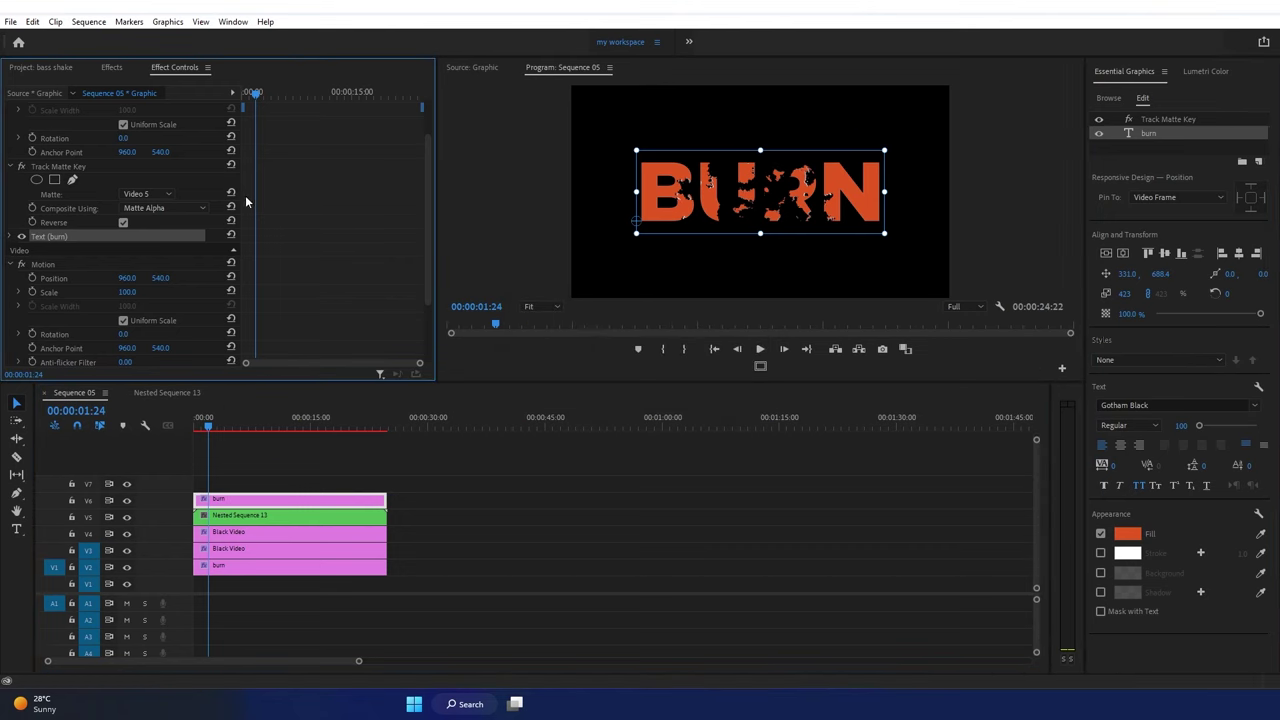
left_click(123, 223)
left_click(123, 223)
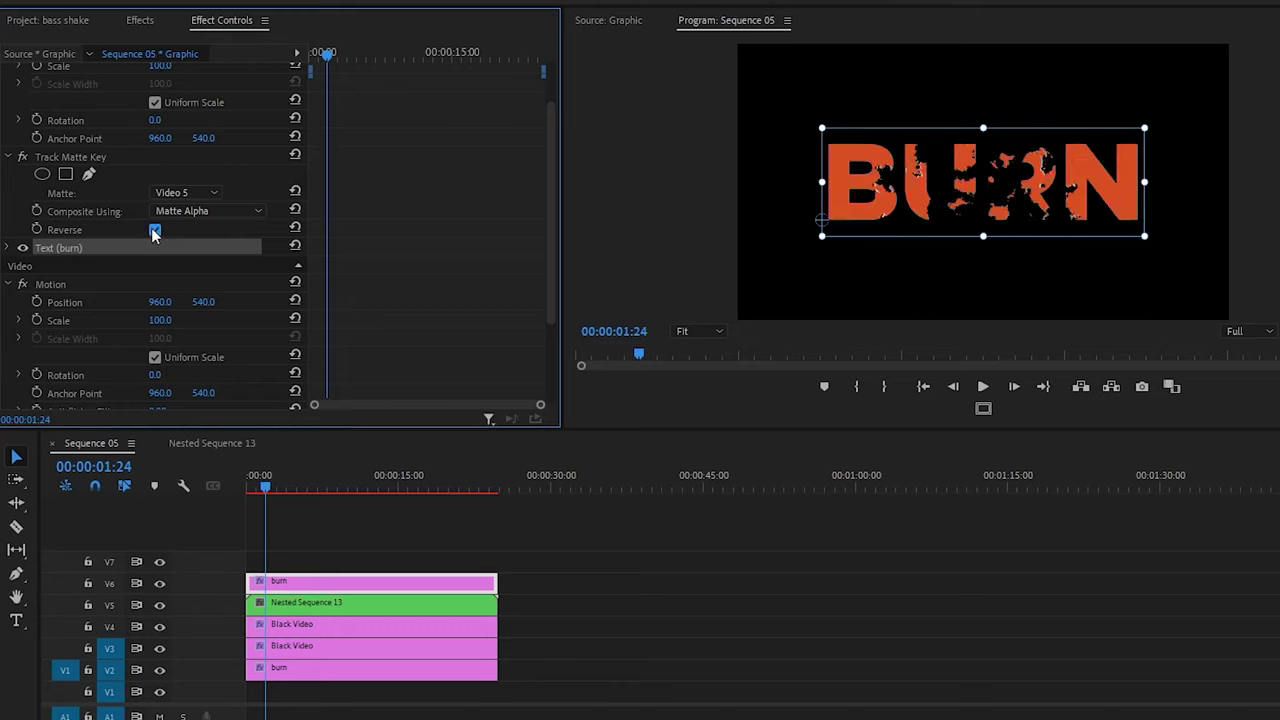
left_click(155, 230)
left_click(155, 230)
left_click(155, 230)
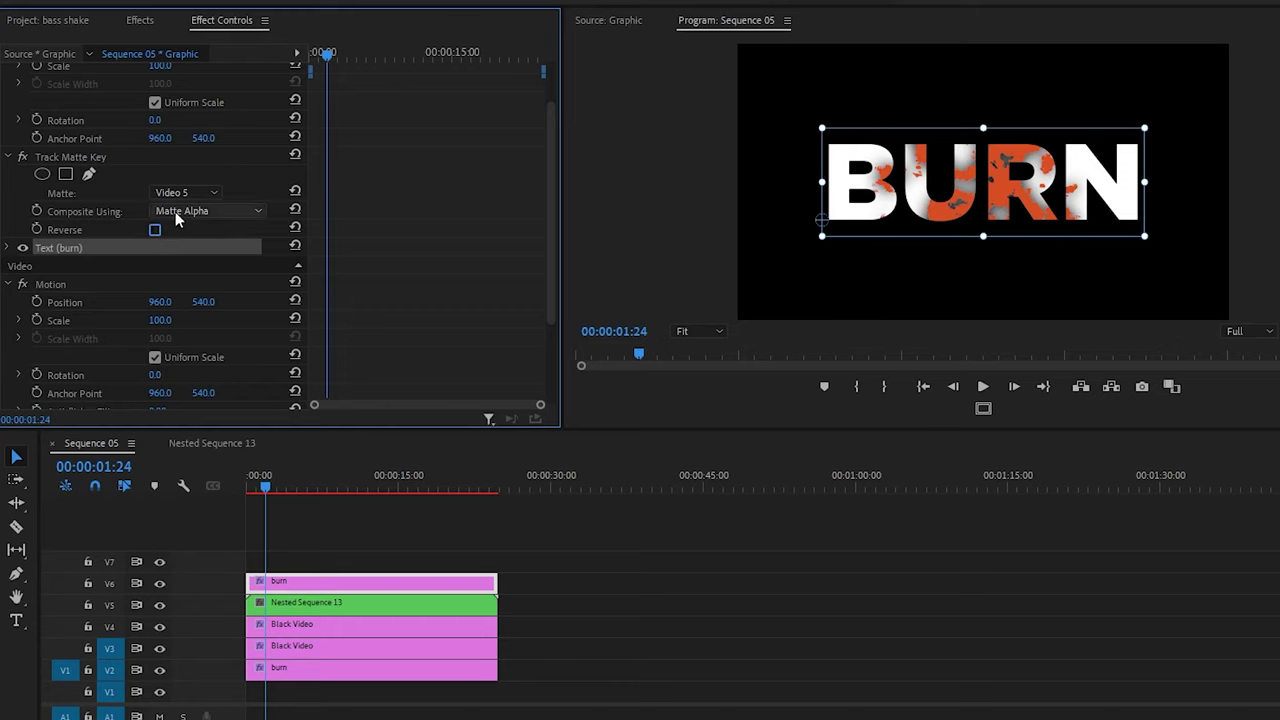
left_click(176, 219)
left_click(182, 244)
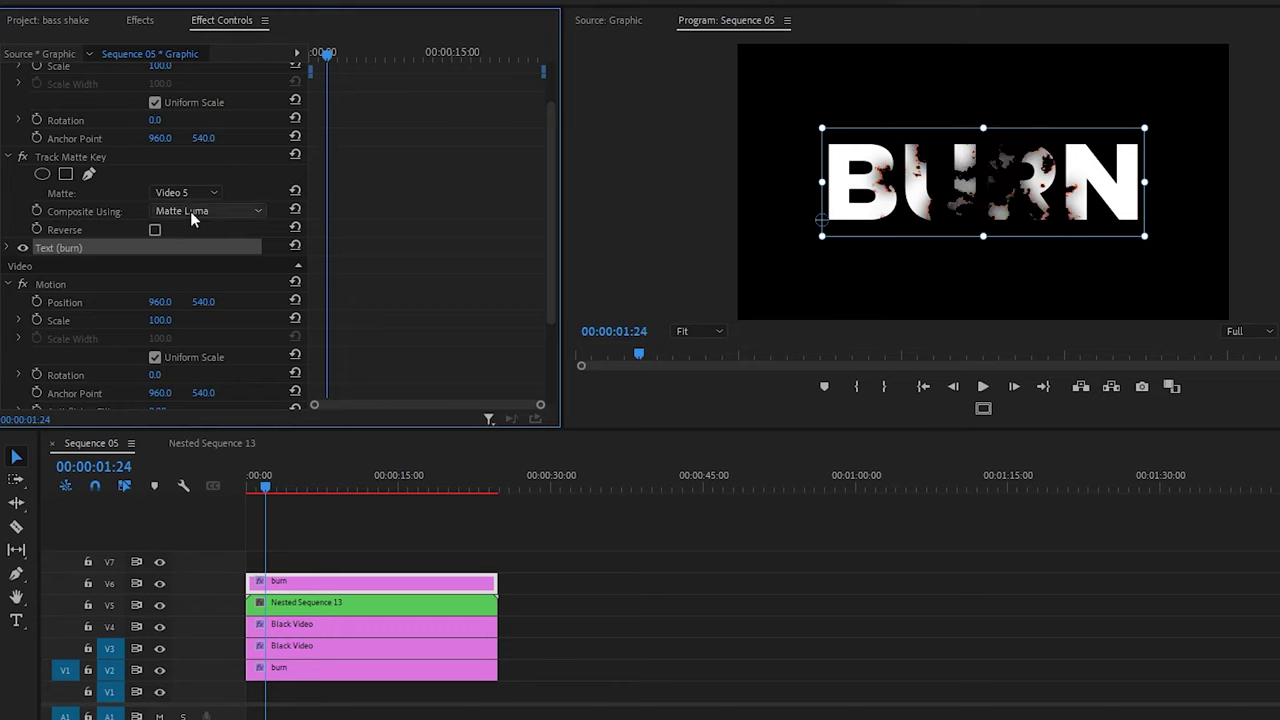
Step: Play the burn animation from the start to check the orange-edged holes
left_click_drag(268, 478, 219, 488)
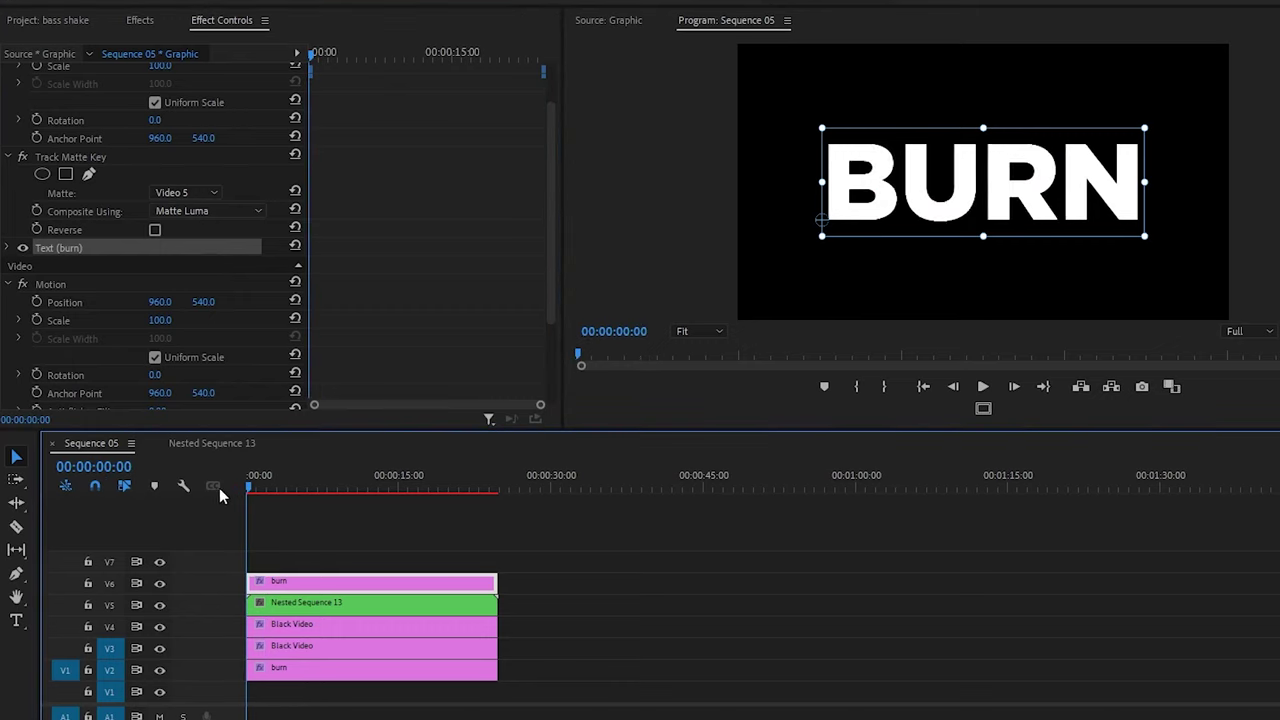
key("space")
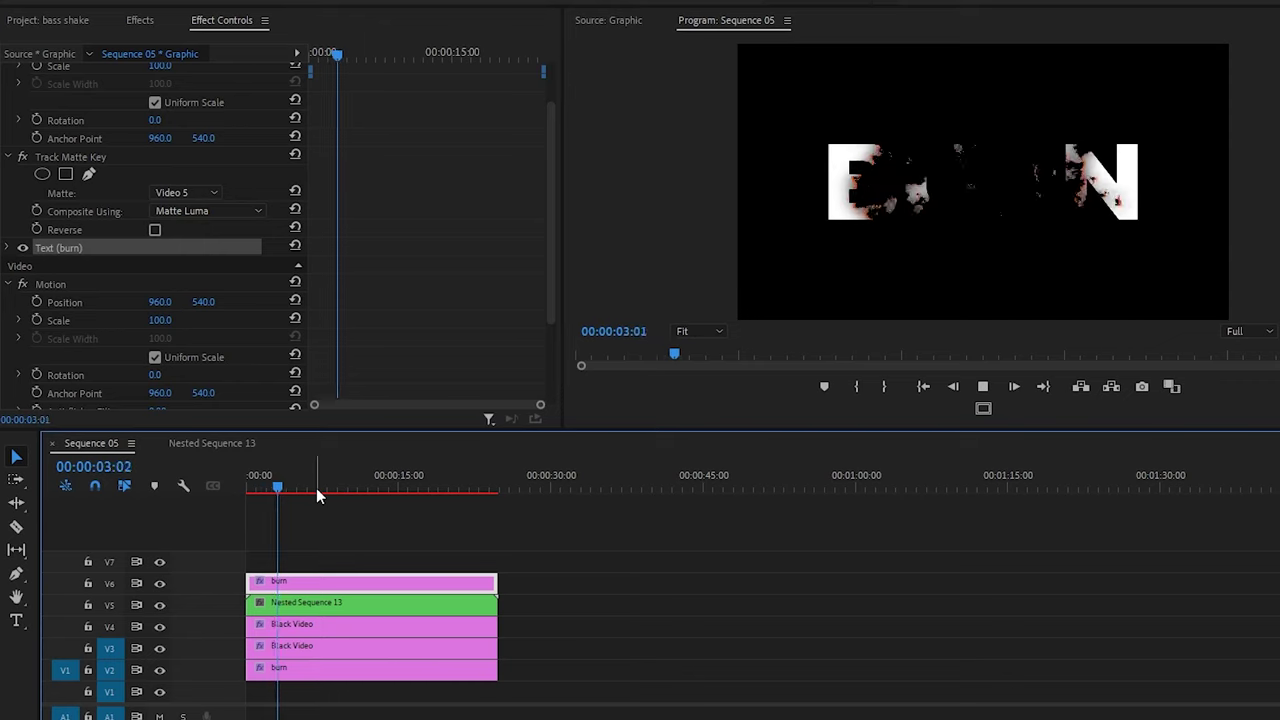
left_click(256, 508)
Step: Alt-drag a copy of the lower burn clip down onto track V1
left_click_drag(253, 488, 268, 492)
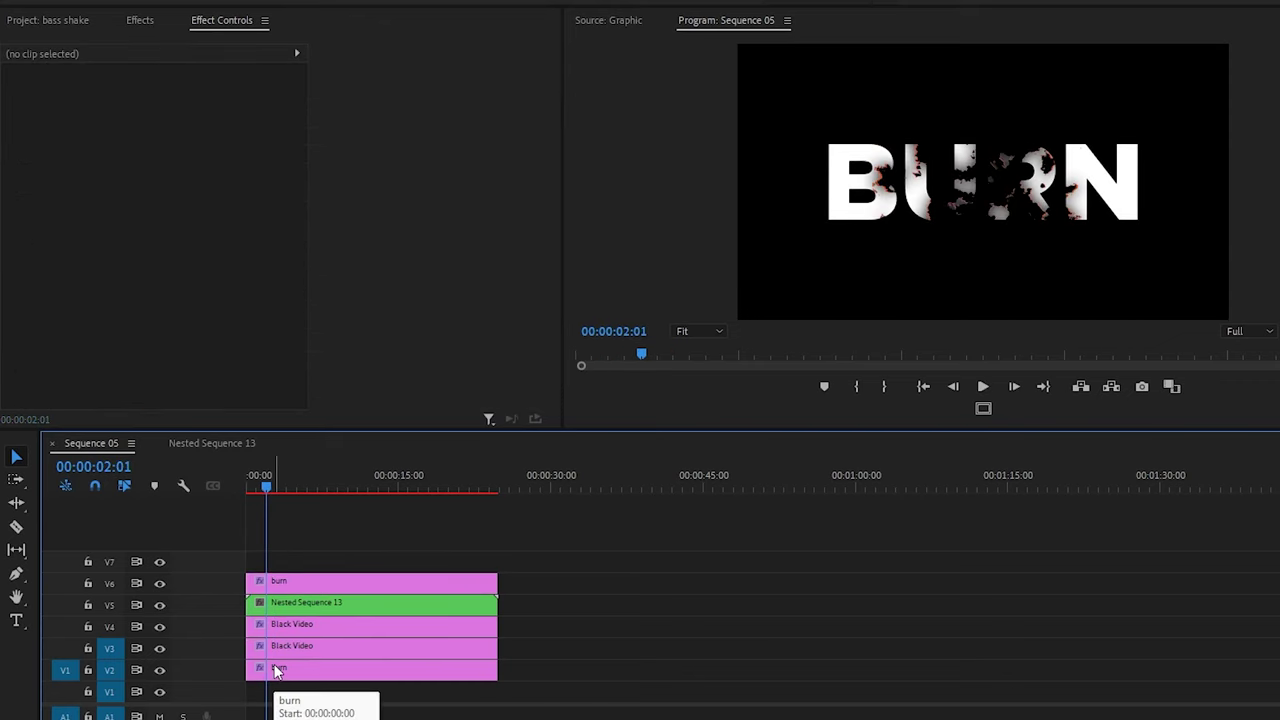
left_click(277, 670)
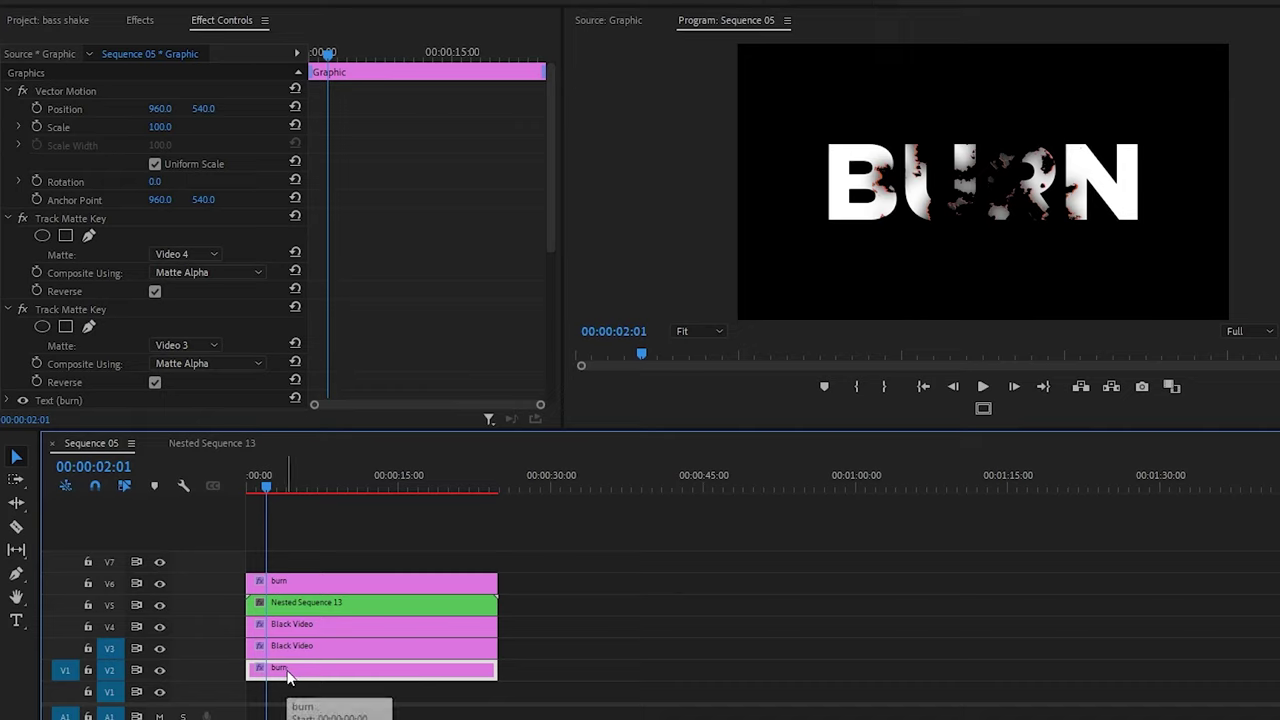
left_click_drag(290, 674, 290, 697)
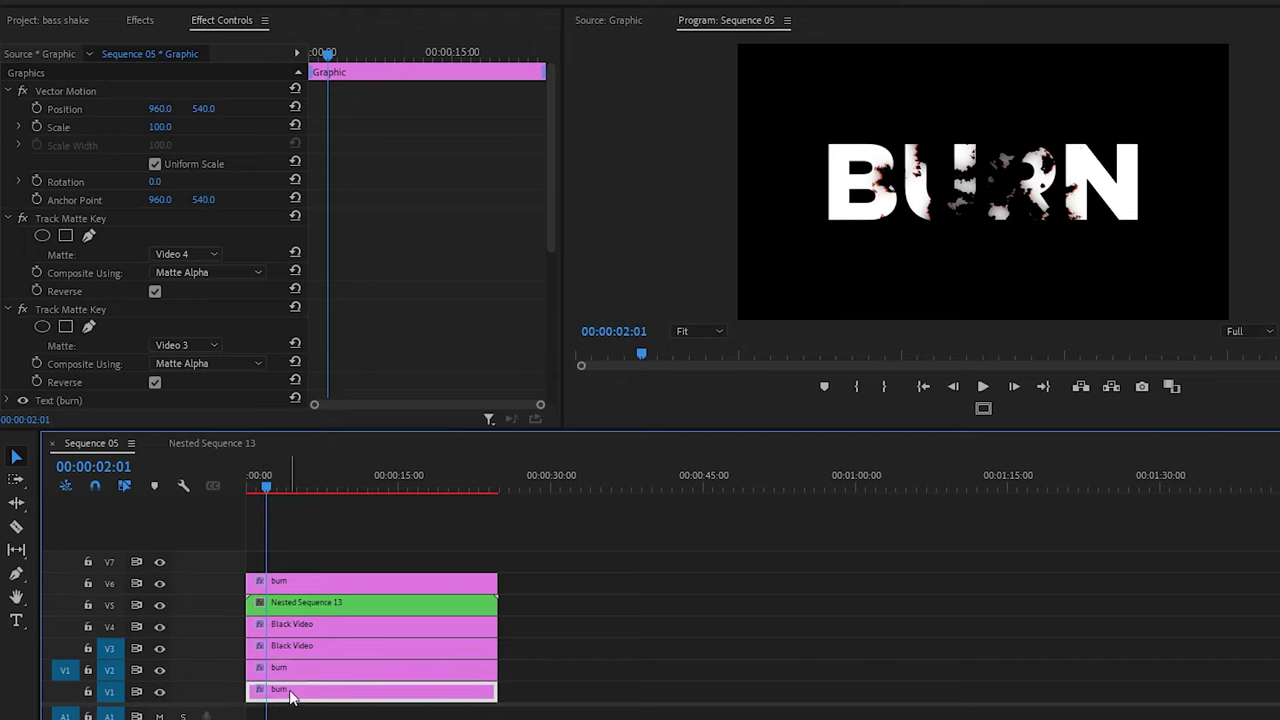
Step: Delete the copy's Video 4 Track Matte Key, keeping only the Video 3 key
scroll(471, 322, "down", 1)
scroll(469, 322, "up", 1)
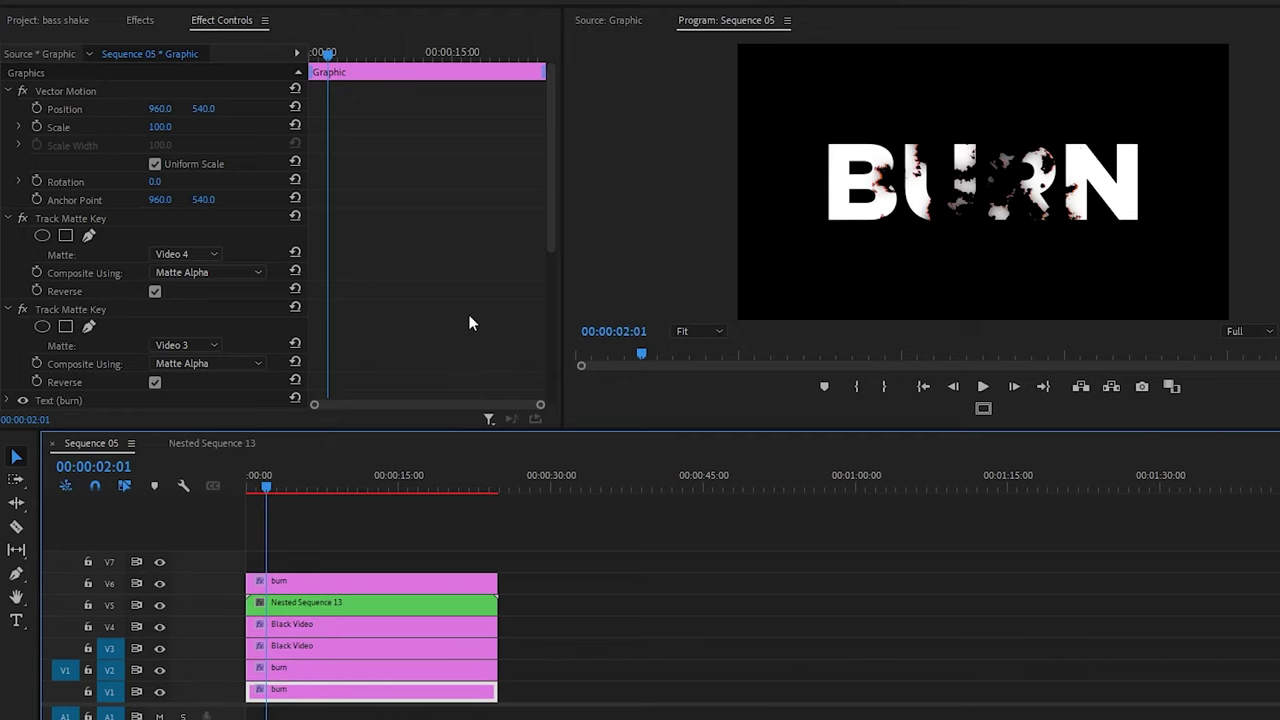
left_click(43, 216)
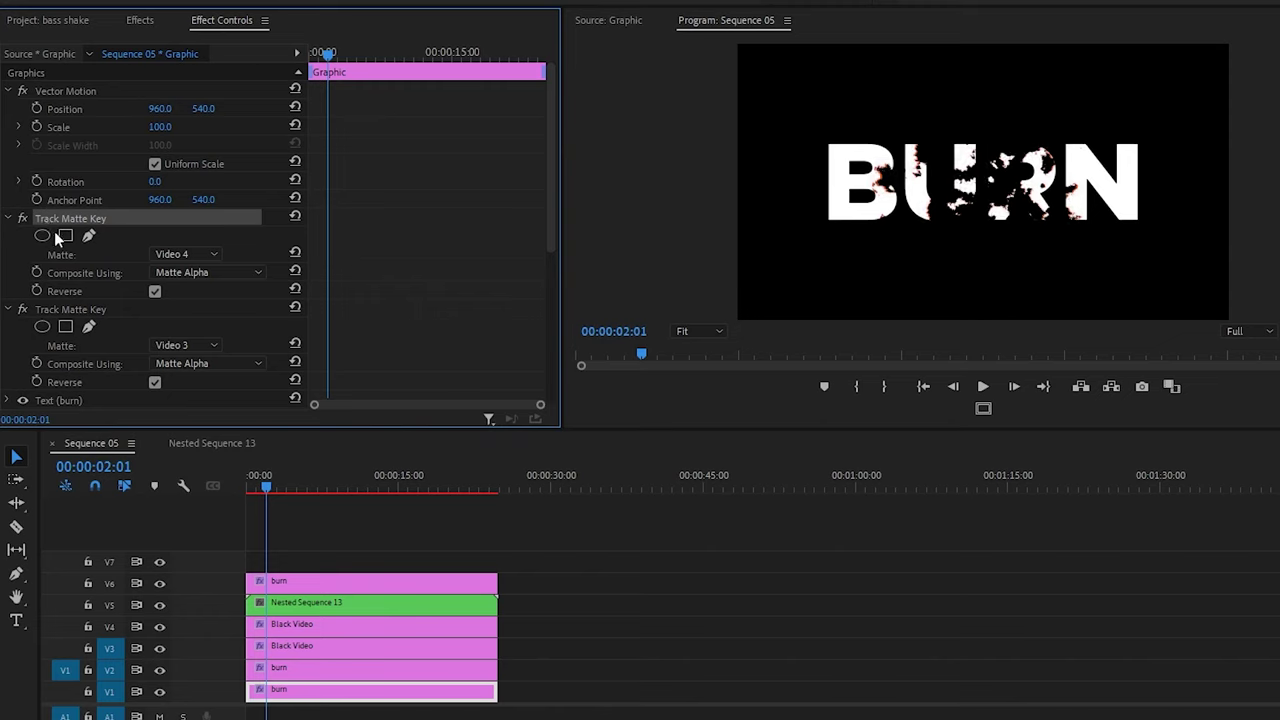
key("Delete")
key("Delete")
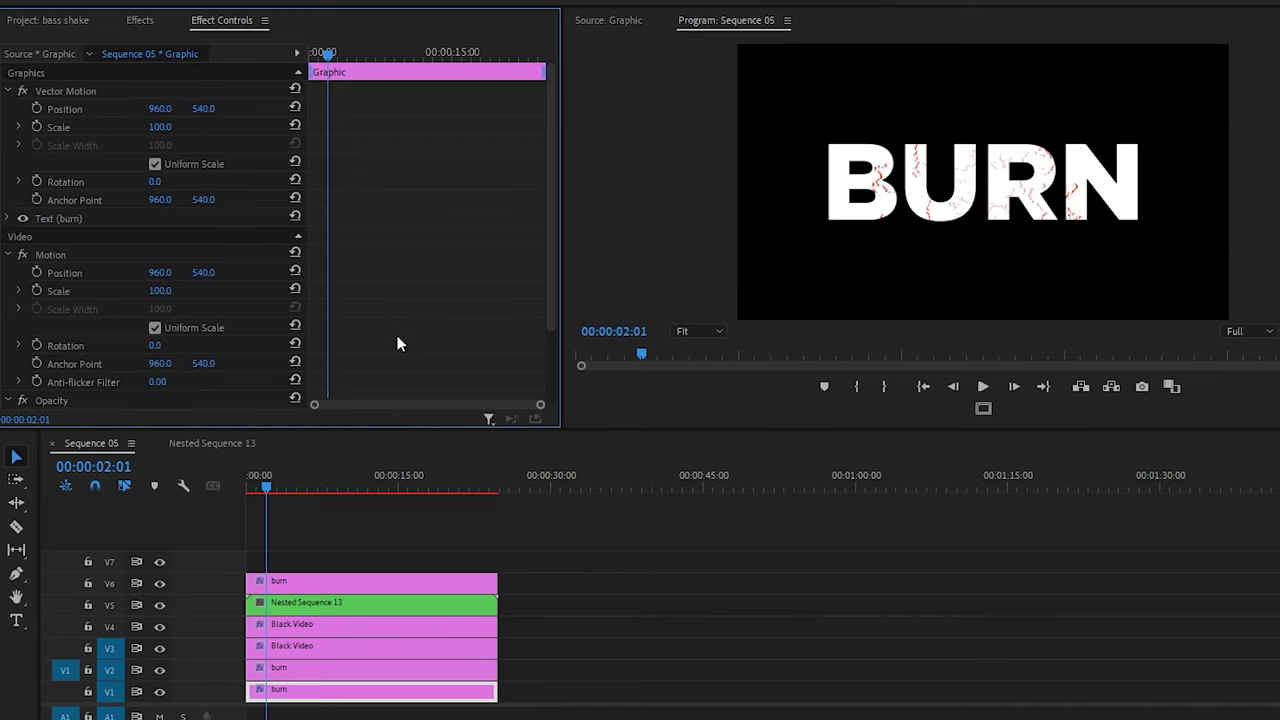
left_click(257, 694)
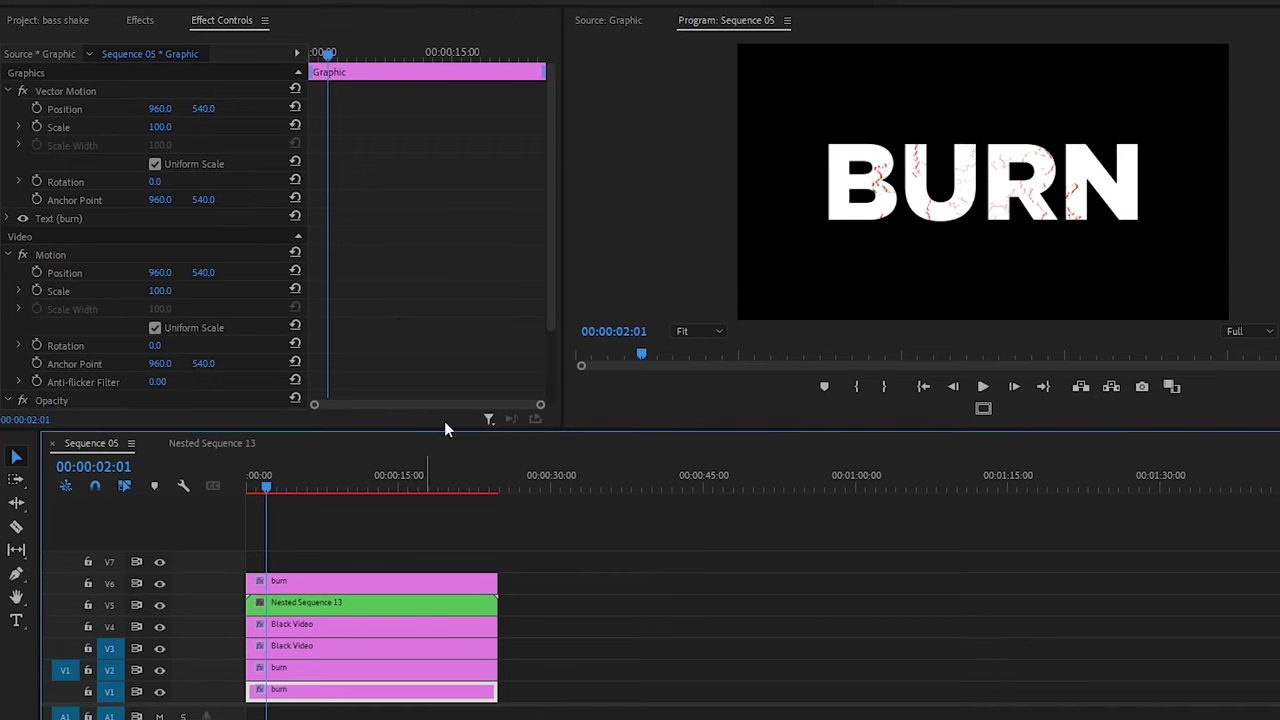
Step: Apply VR Fractal Noise from an Effects search for 'frac' to the V1 burn clip
left_click(140, 20)
left_click(105, 44)
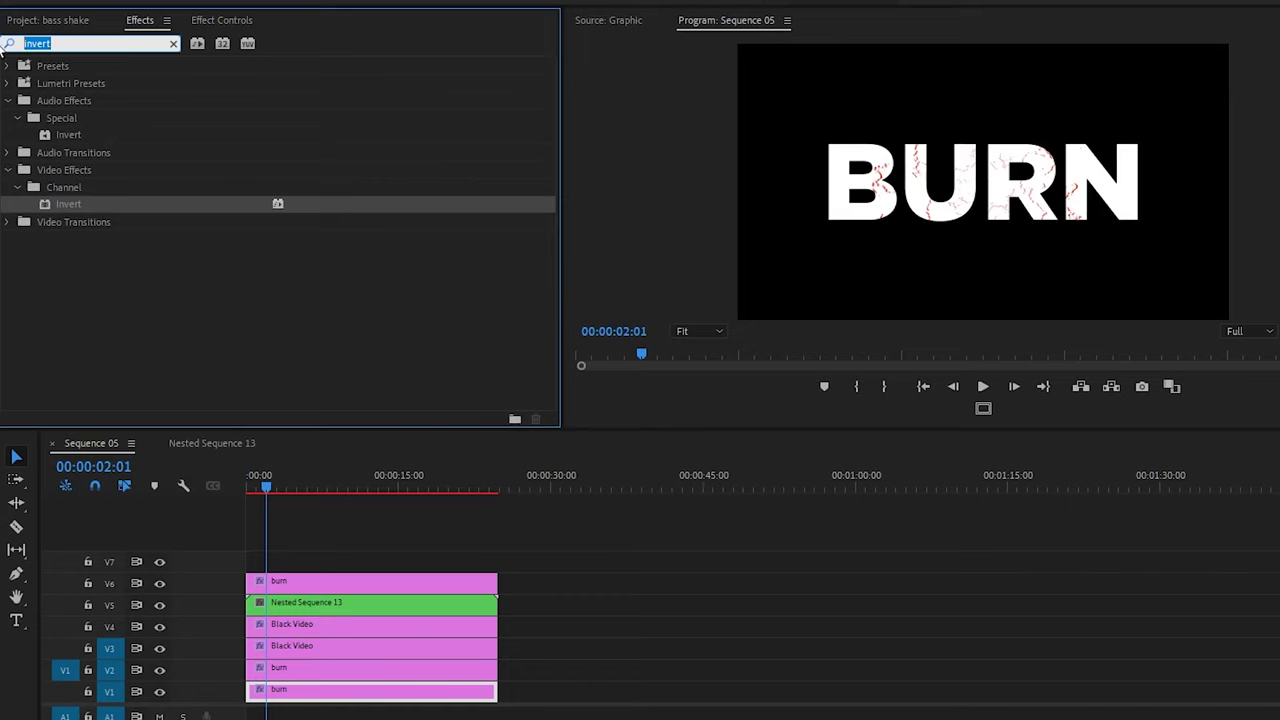
type("fractal")
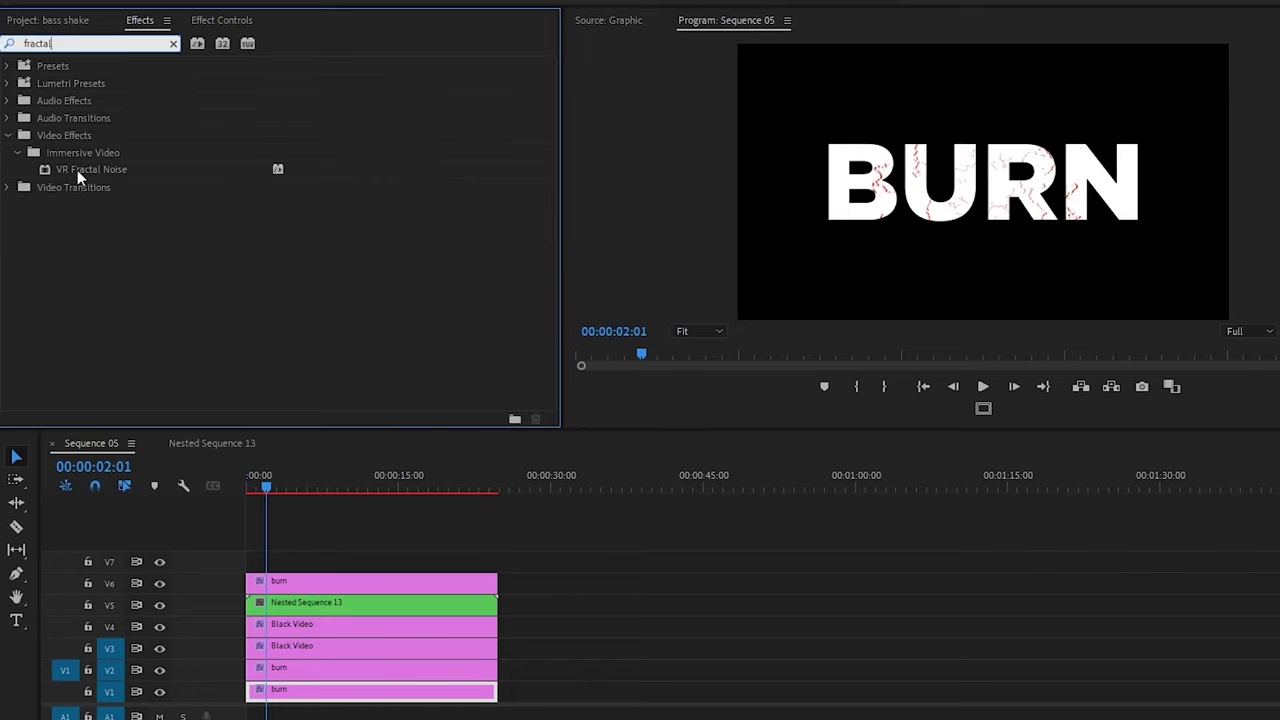
mouse_move(81, 167)
left_mouse_down()
mouse_move(123, 191)
mouse_move(215, 365)
mouse_move(310, 692)
left_mouse_up()
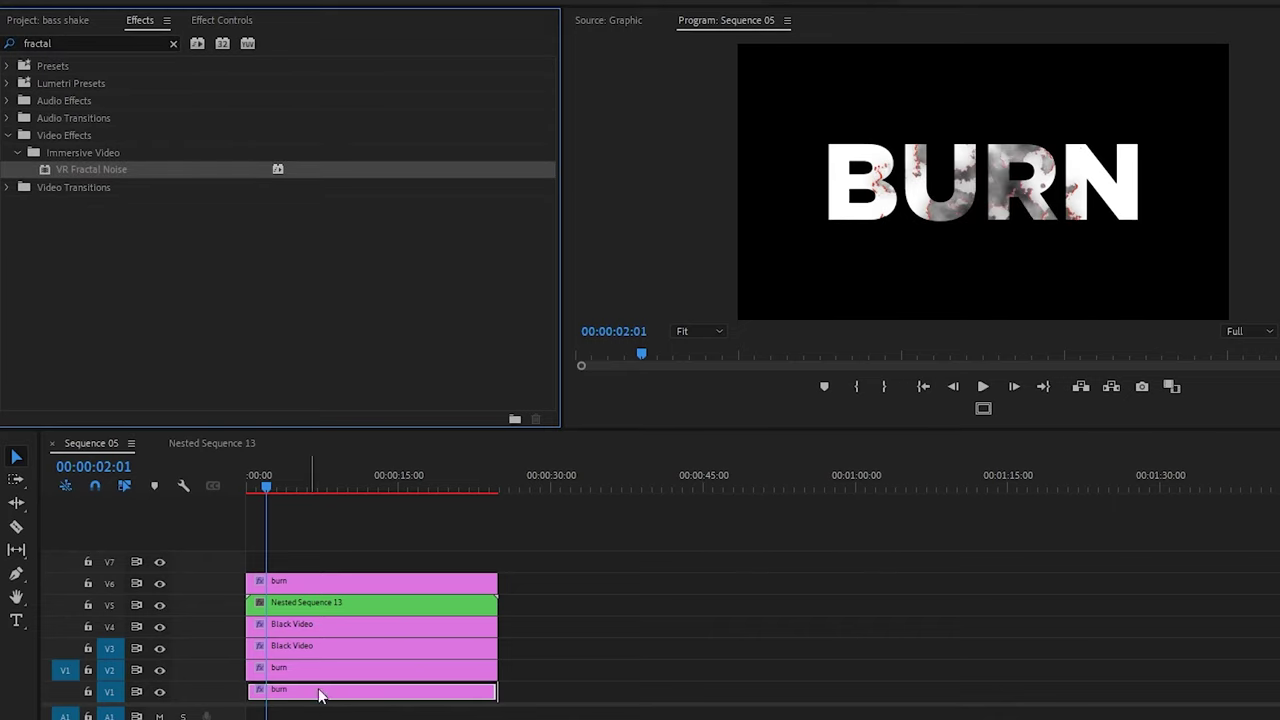
Step: Set the fractal noise Contrast to 200, Brightness to -32 and Complexity to 10
left_click(211, 23)
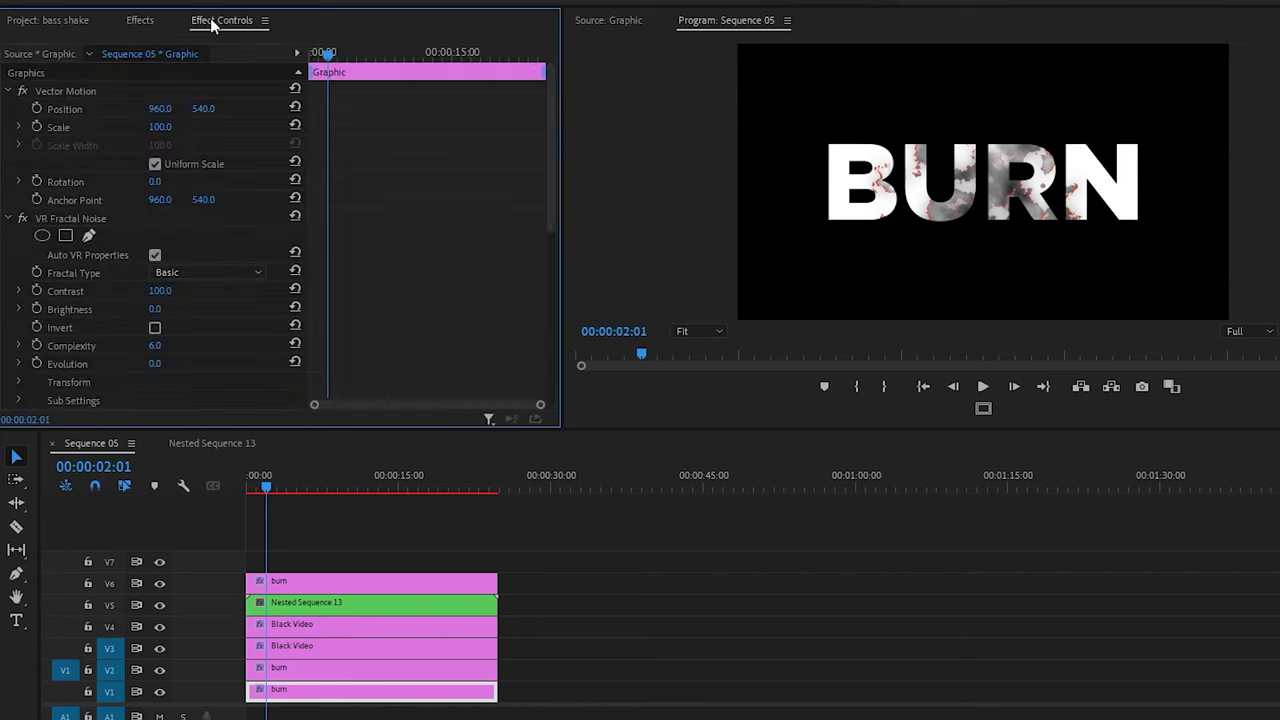
scroll(448, 269, "down", 3)
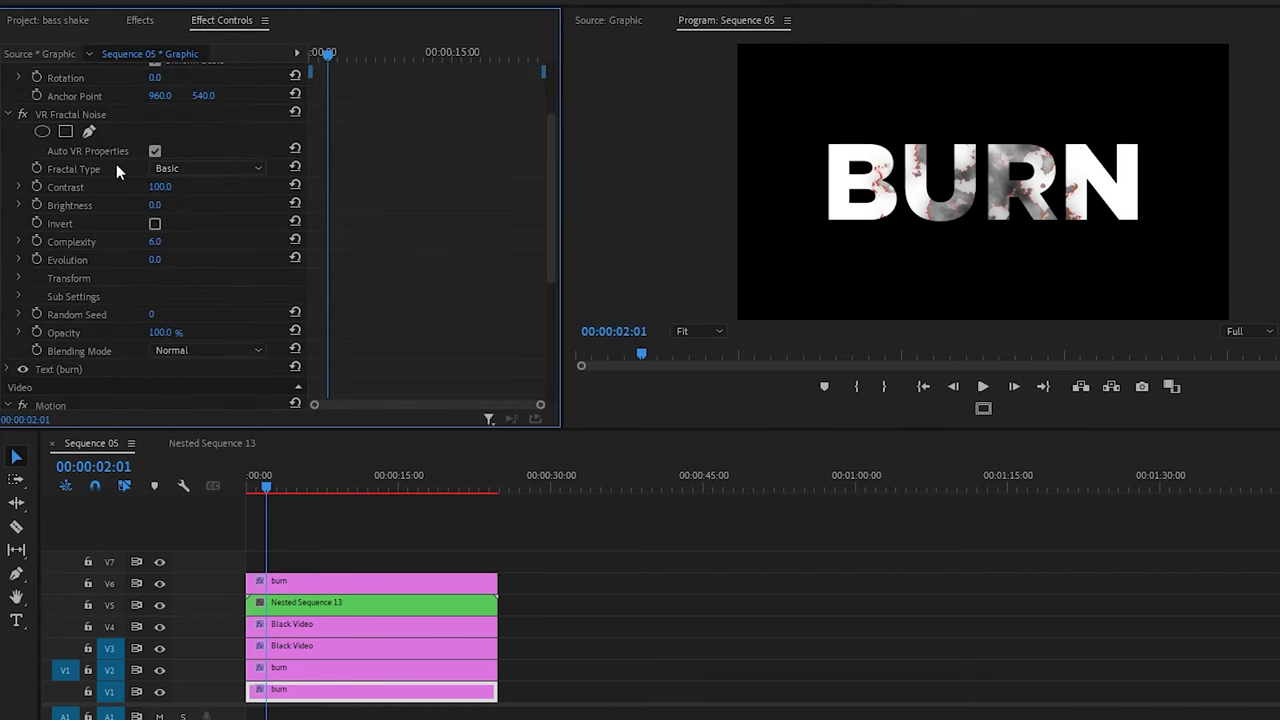
left_click(160, 187)
type("200")
key("Return")
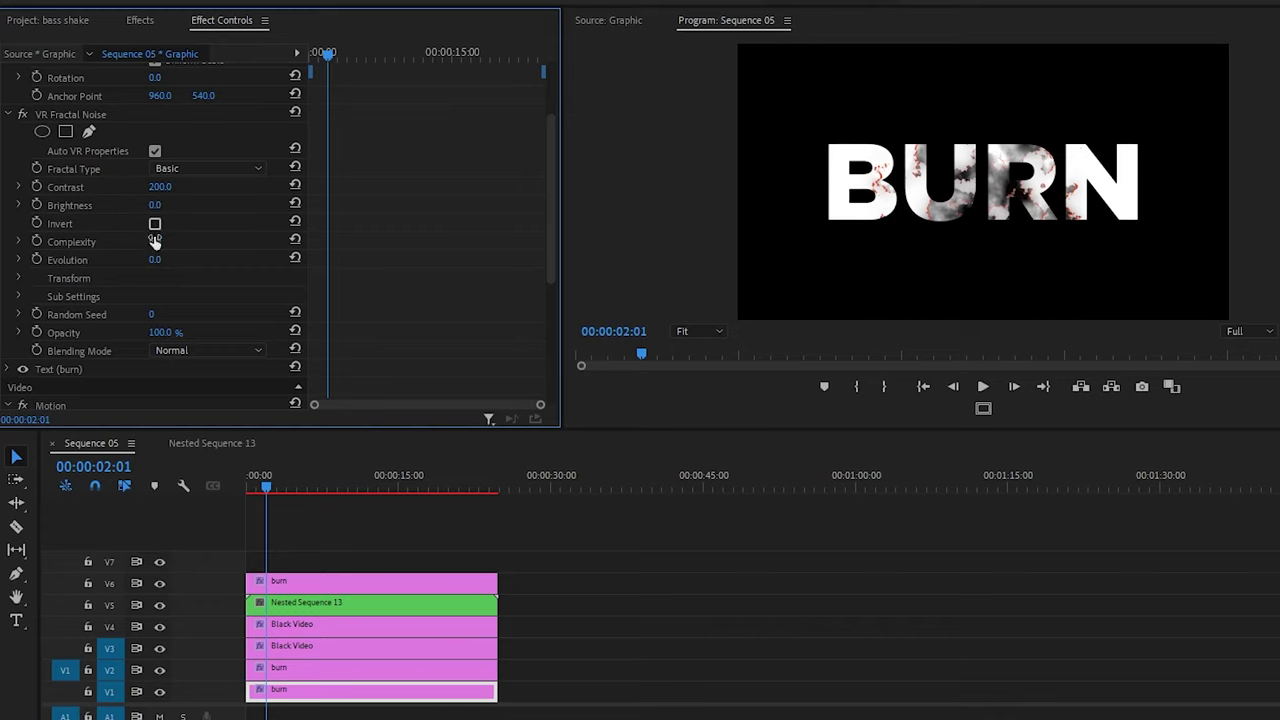
left_click(156, 204)
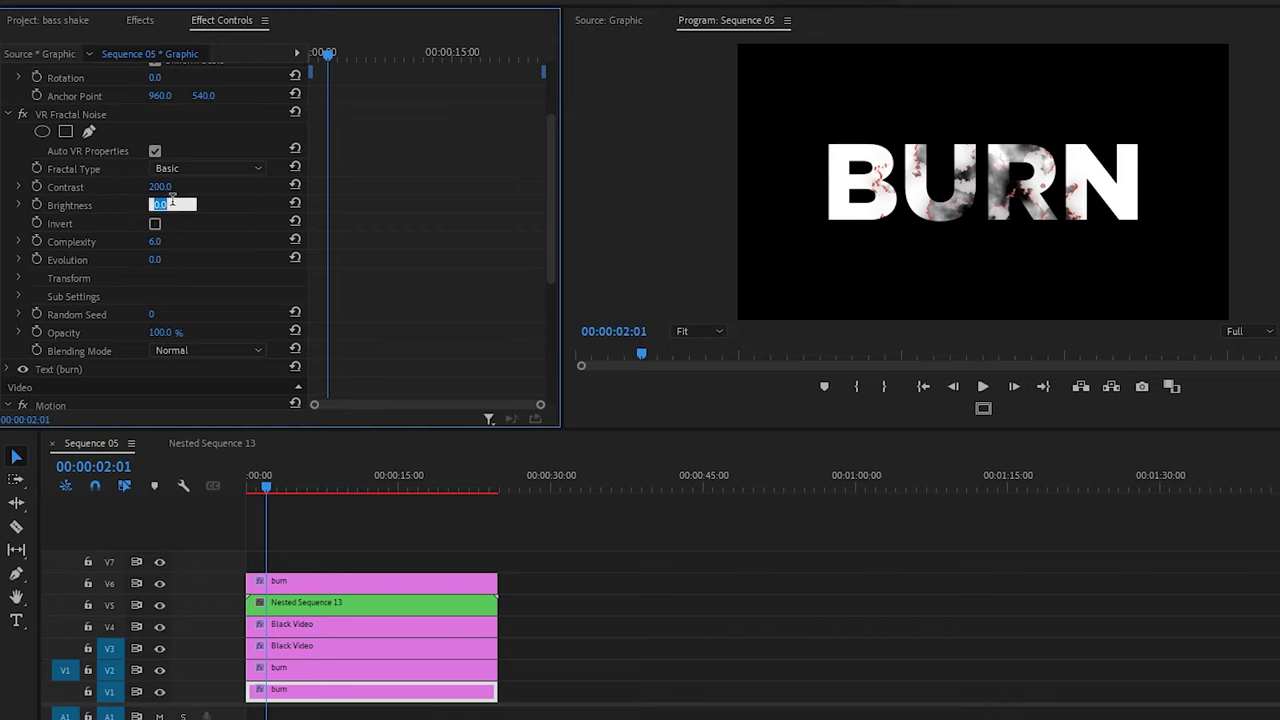
type("-32")
key("Return")
left_click(160, 241)
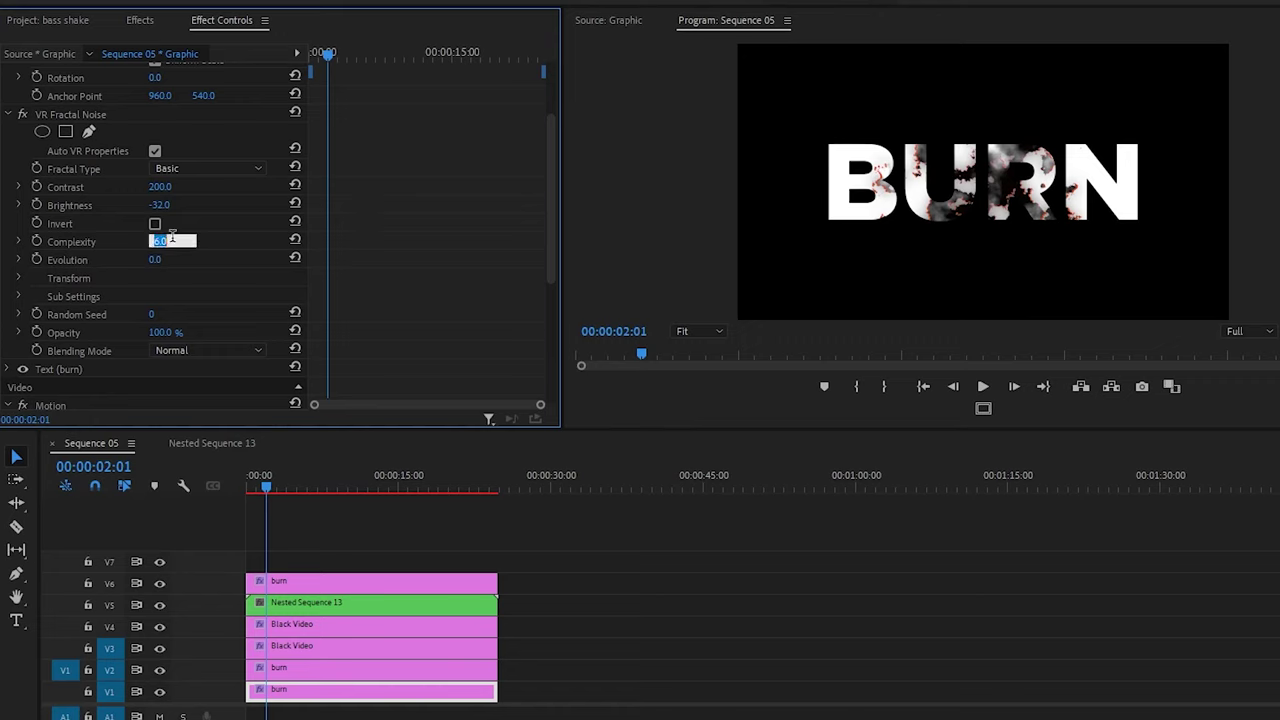
type("10")
key("Return")
Step: Lower the noise clip's Opacity to 20%
scroll(432, 228, "down", 5)
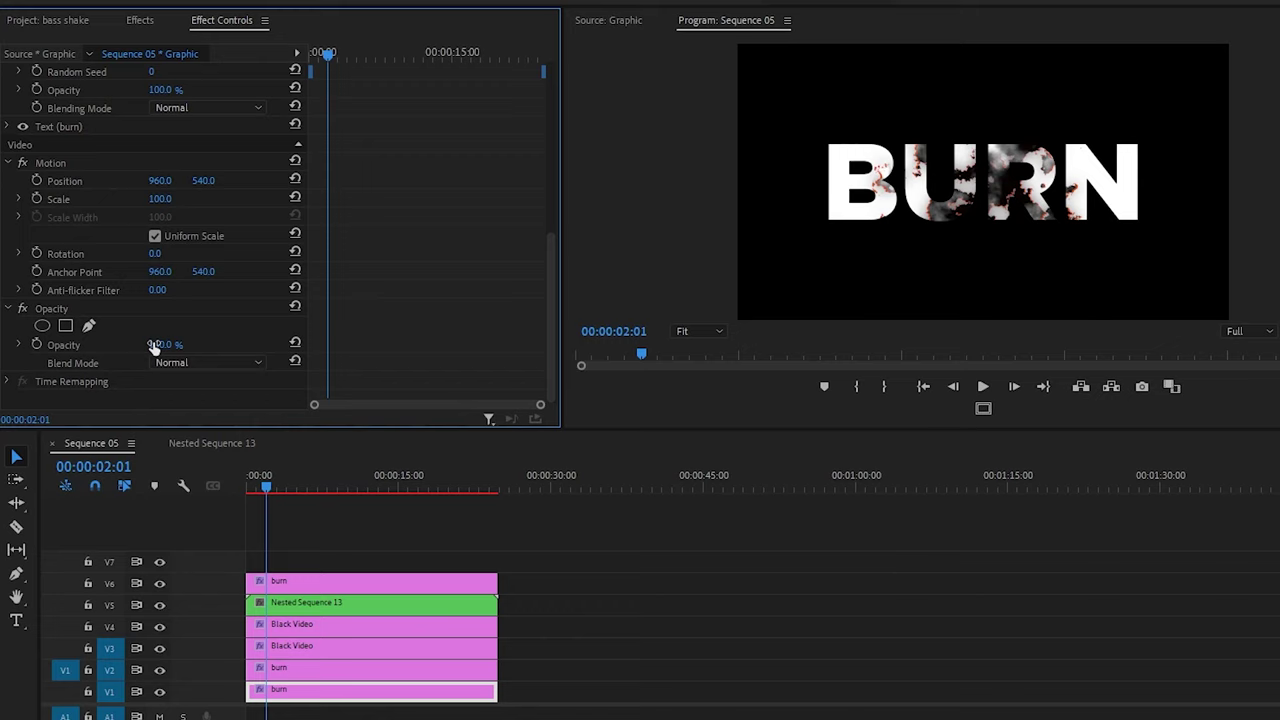
left_click(153, 345)
type("20")
key("Return")
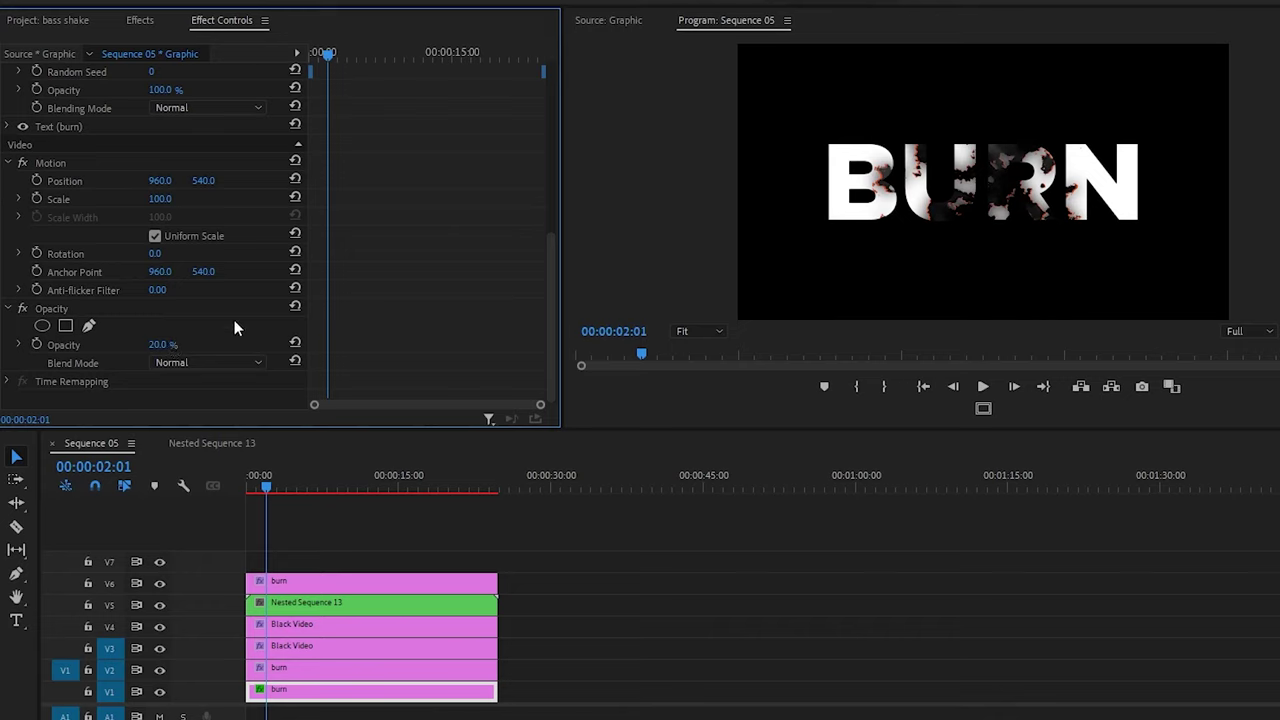
Step: Keyframe the noise clip's Opacity from 20% at 02:01 down to 0% at 04:04
left_click(108, 342)
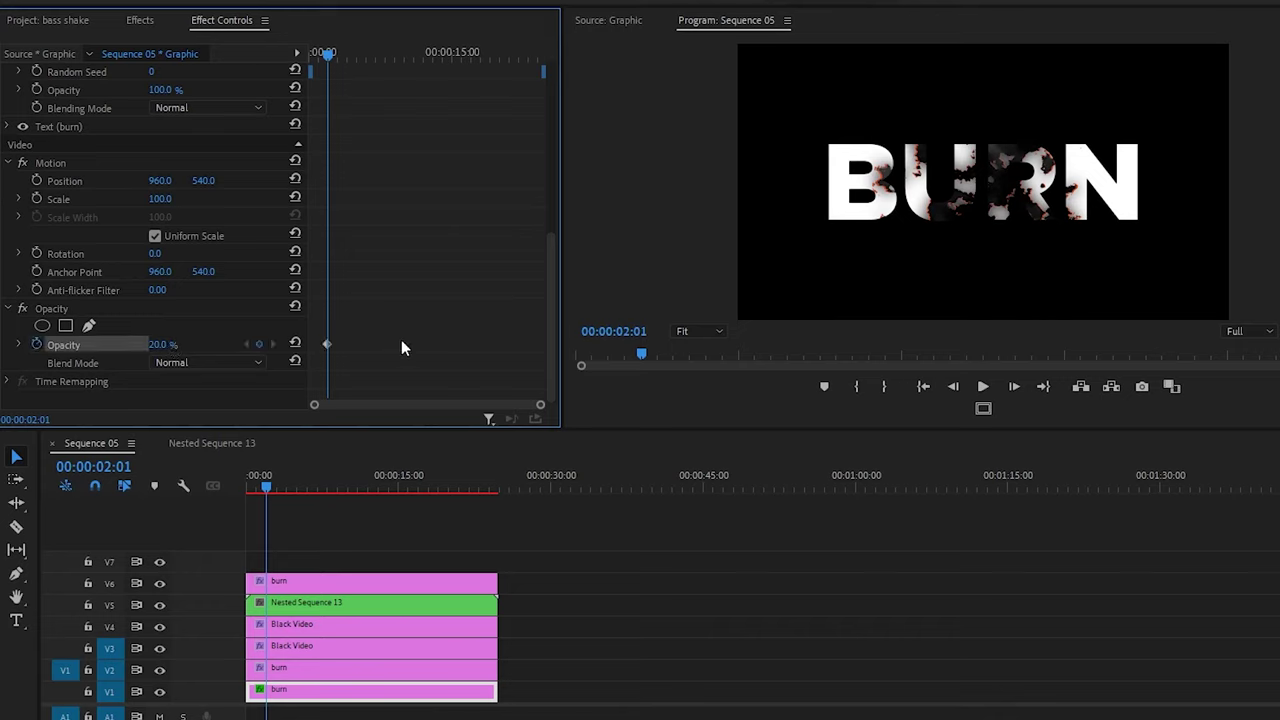
left_click(170, 342)
type("0")
key("Return")
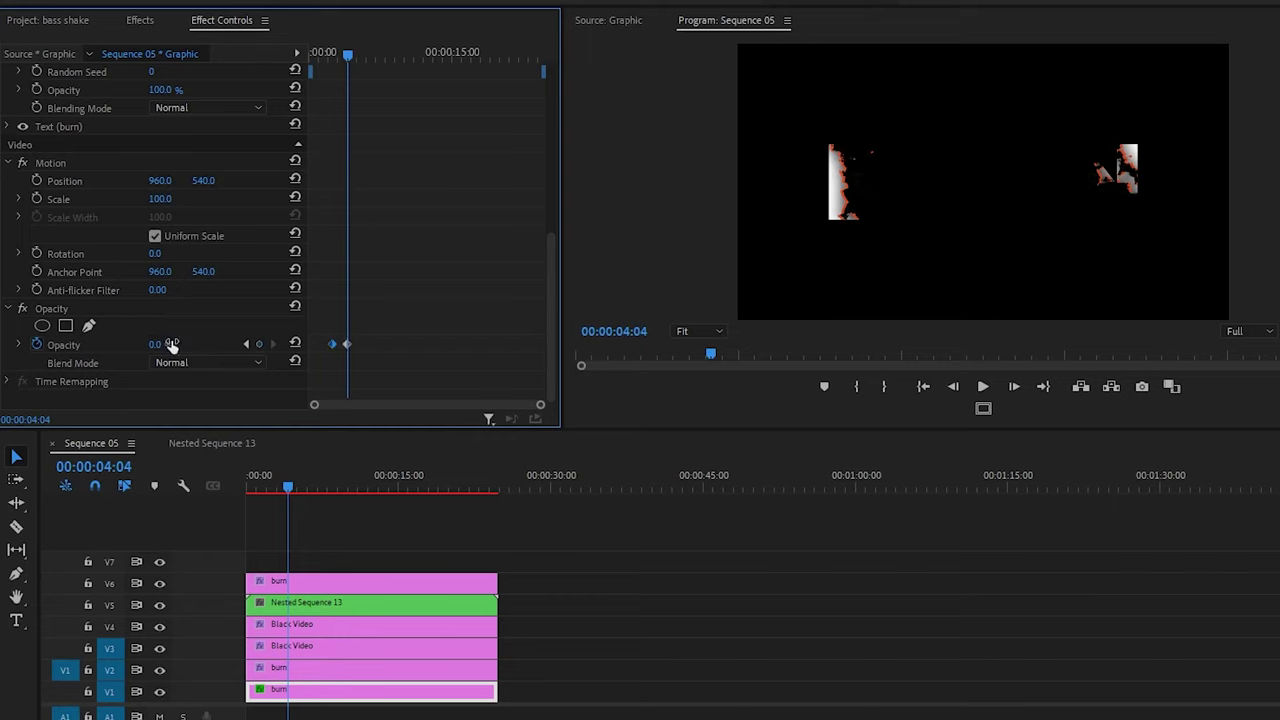
left_click(346, 55)
mouse_move(347, 57)
left_mouse_down()
mouse_move(329, 63)
mouse_move(362, 90)
mouse_move(349, 250)
left_mouse_up()
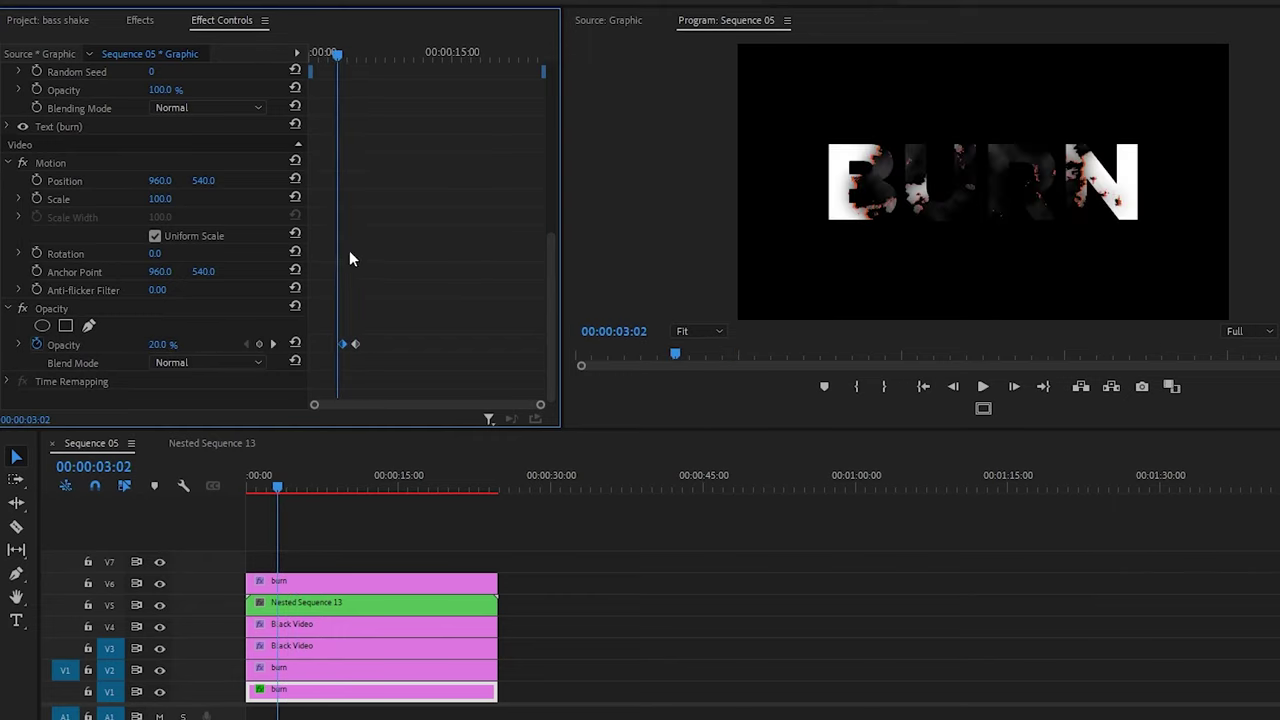
Step: Keyframe the fractal noise Evolution from 0° up to 2x159° to churn the smoke
scroll(351, 250, "up", 5)
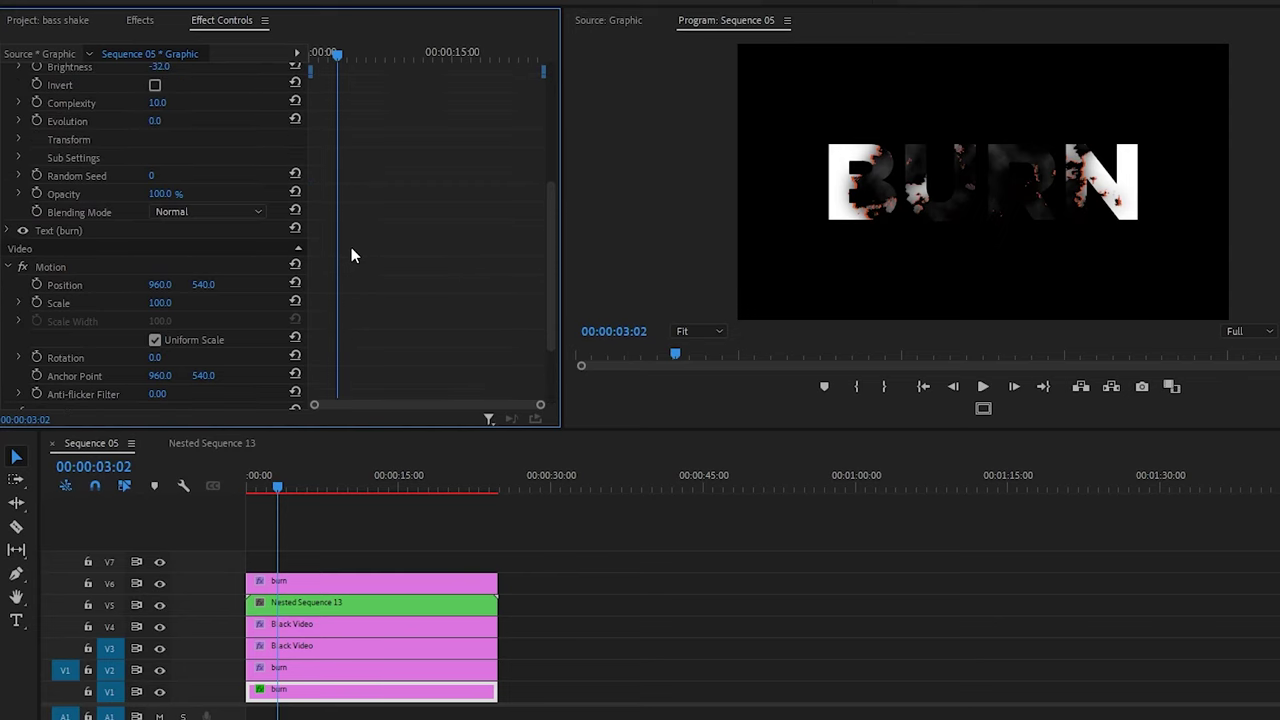
scroll(351, 247, "up", 1)
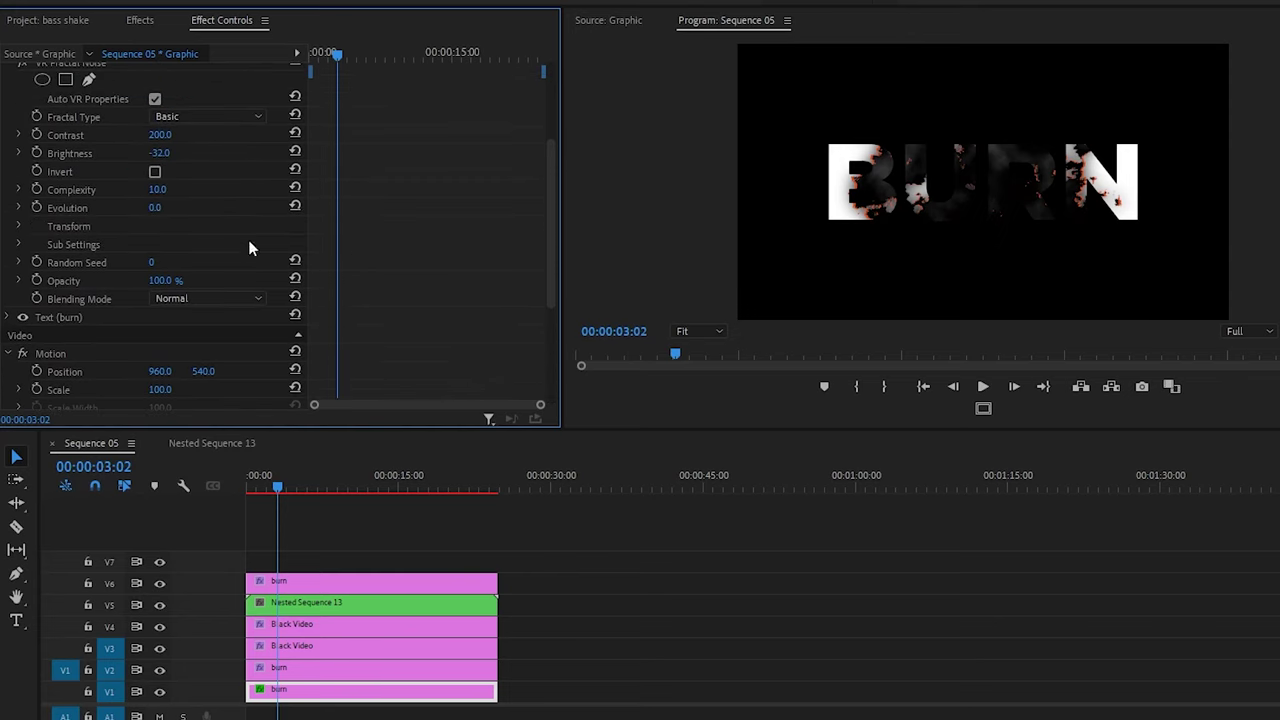
left_click(38, 206)
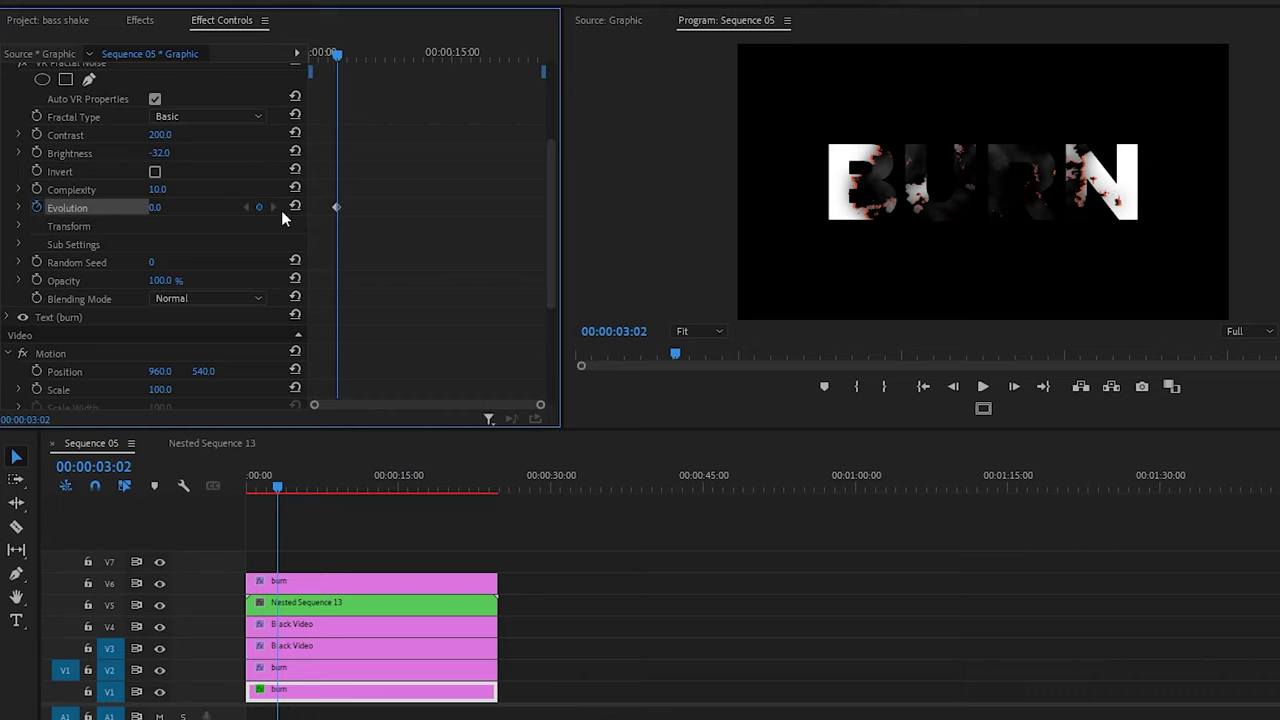
left_click(337, 207)
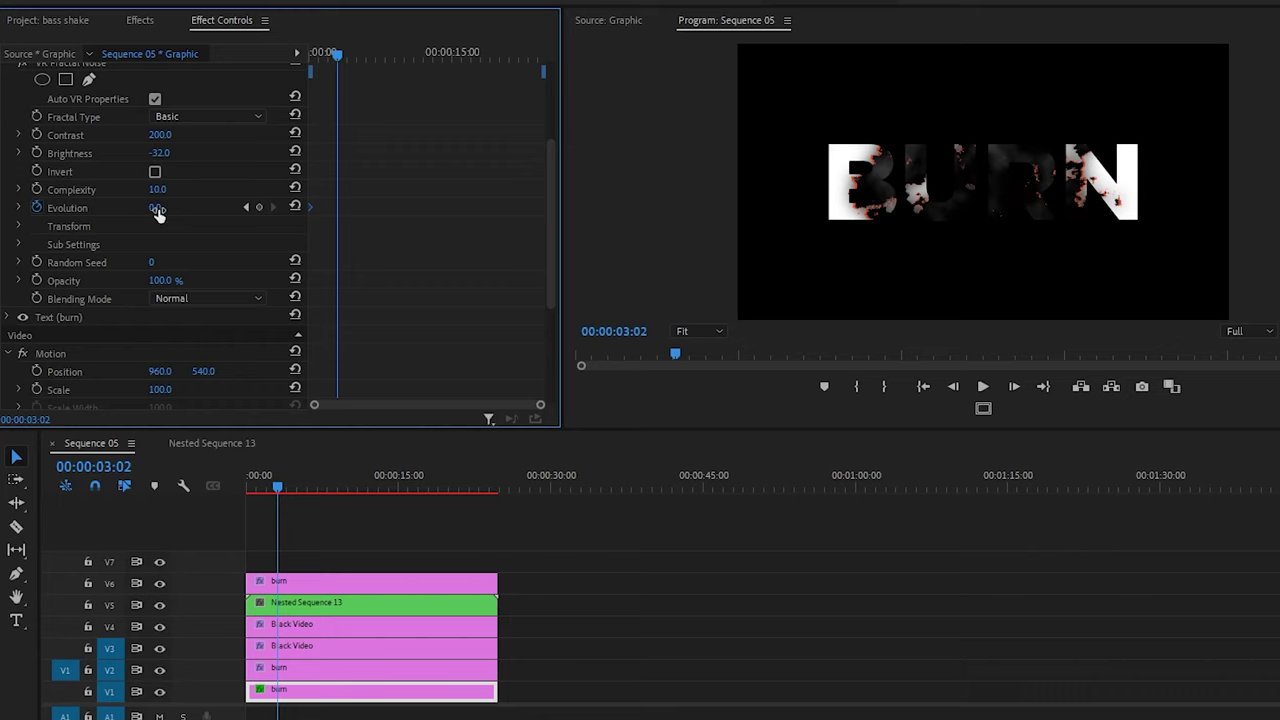
left_click_drag(157, 212, 360, 40)
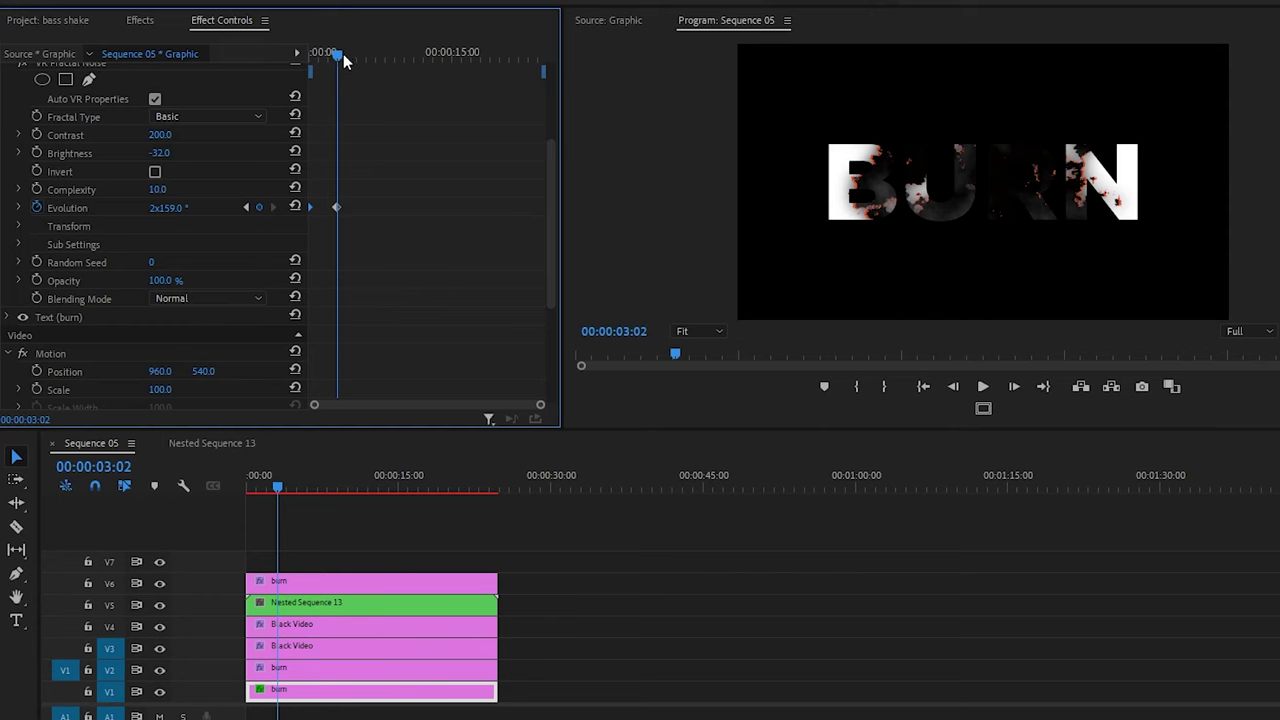
mouse_move(340, 57)
left_mouse_down()
mouse_move(306, 52)
mouse_move(356, 76)
mouse_move(321, 66)
left_mouse_up()
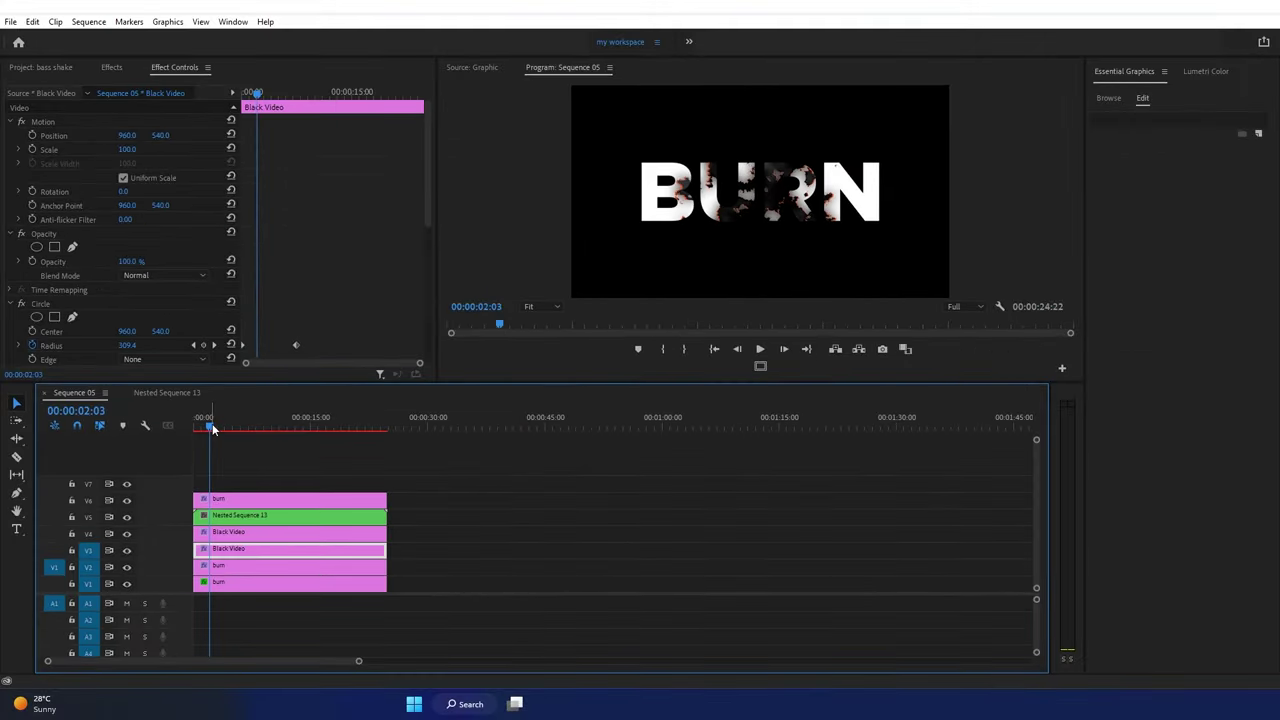
Step: Render Sequence 05's work area previews and play back BURN burning away
key("Return")
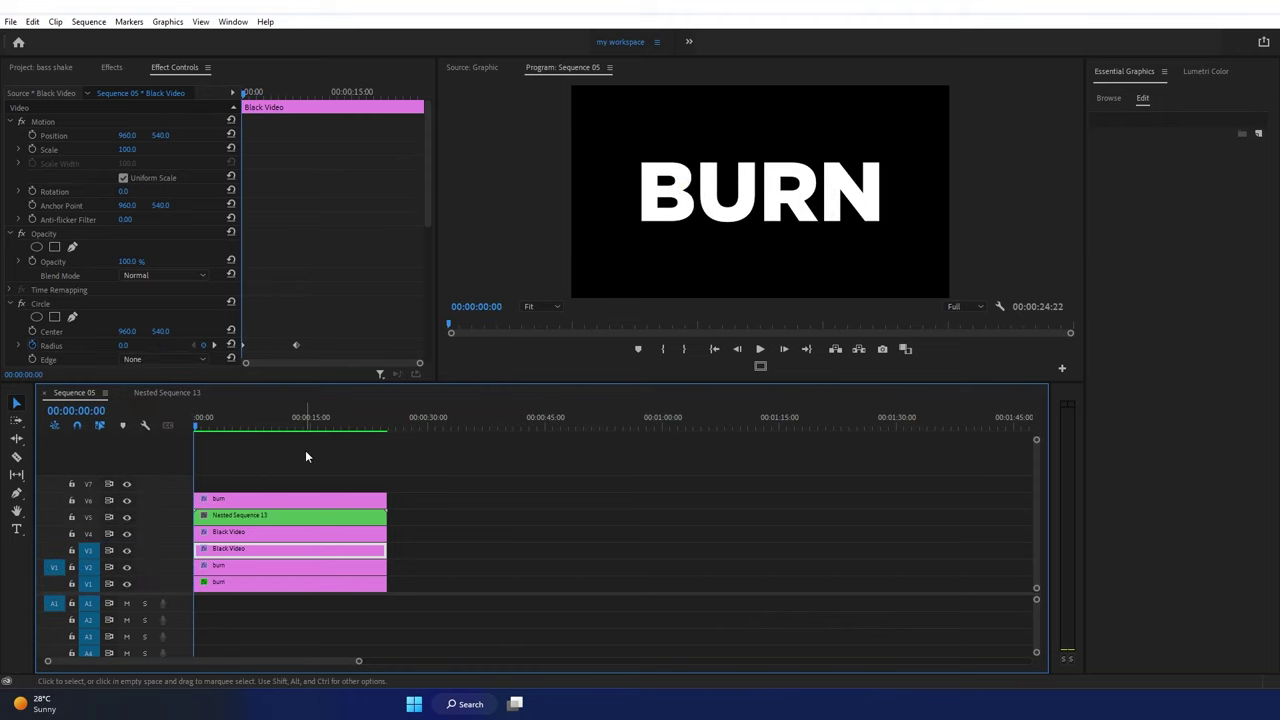
key("space")
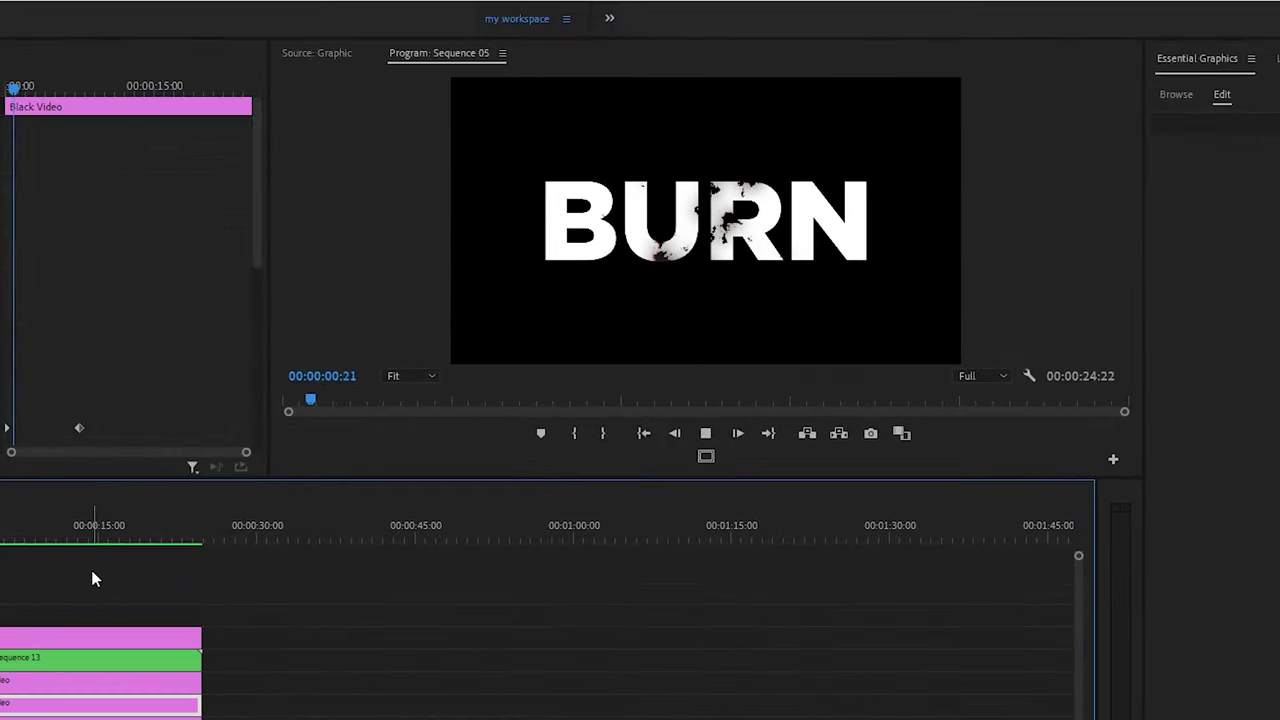